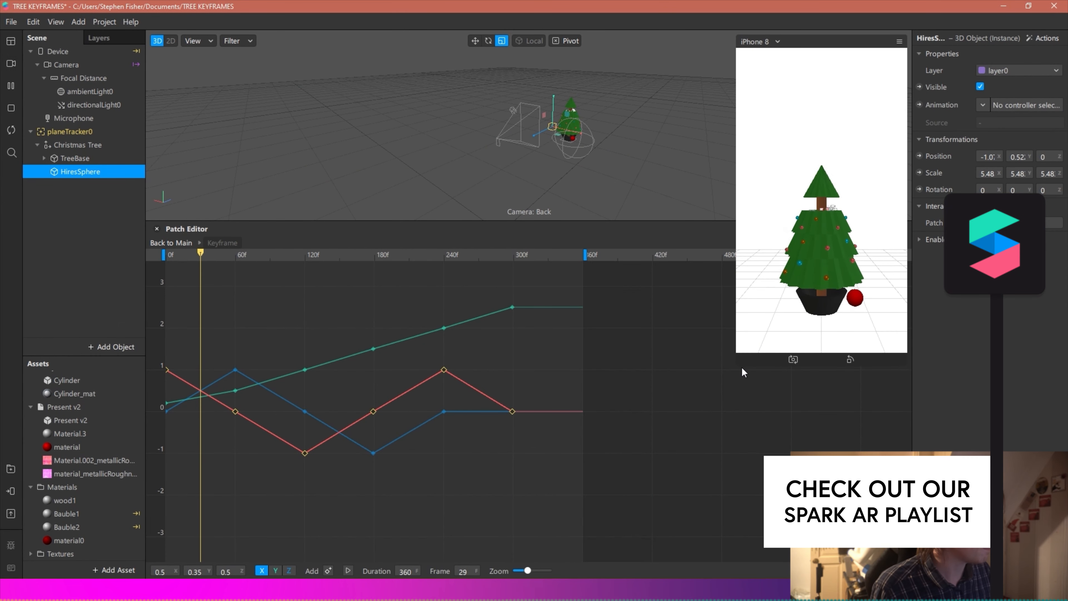
- Enlarge the device preview, and in After Effects scrub Comp 2 to 0:00:03:06 to examine the repeater's Copies keyframes
left_click_drag(743, 366, 649, 366)
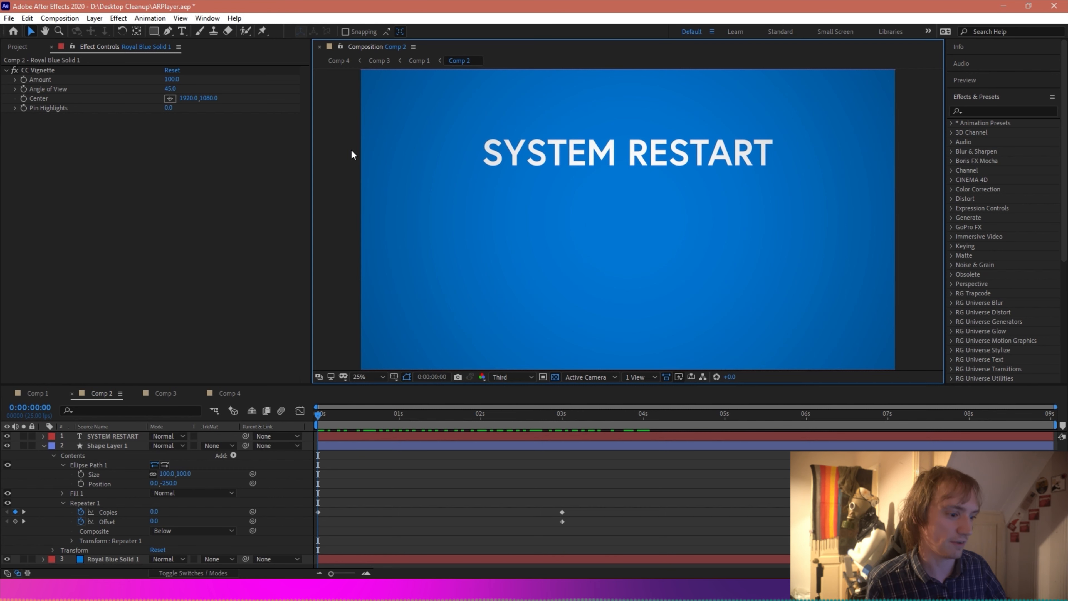
left_click_drag(321, 413, 582, 433)
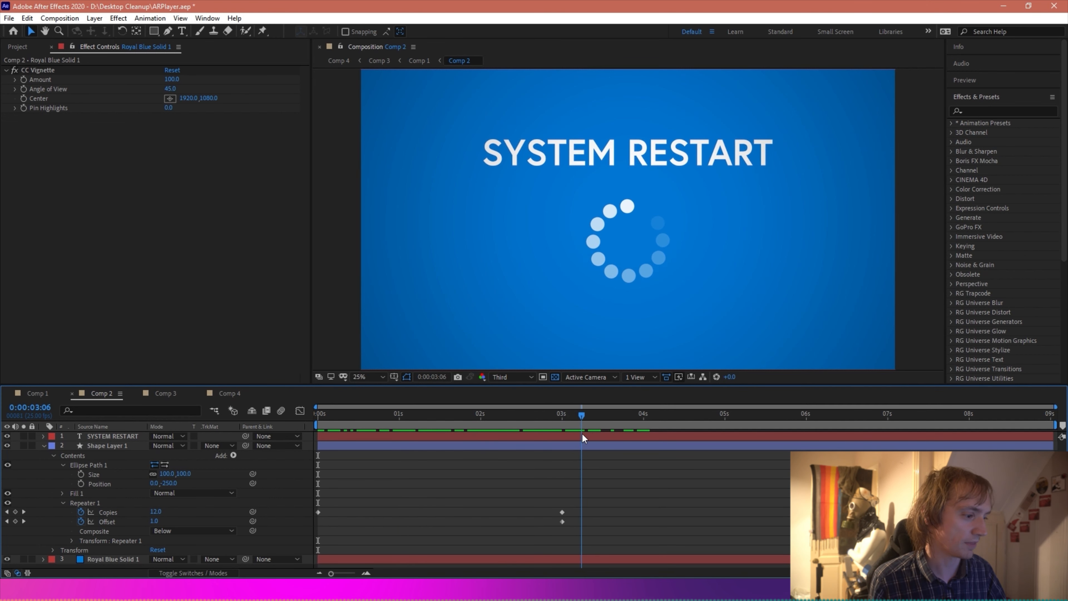
left_click(562, 512)
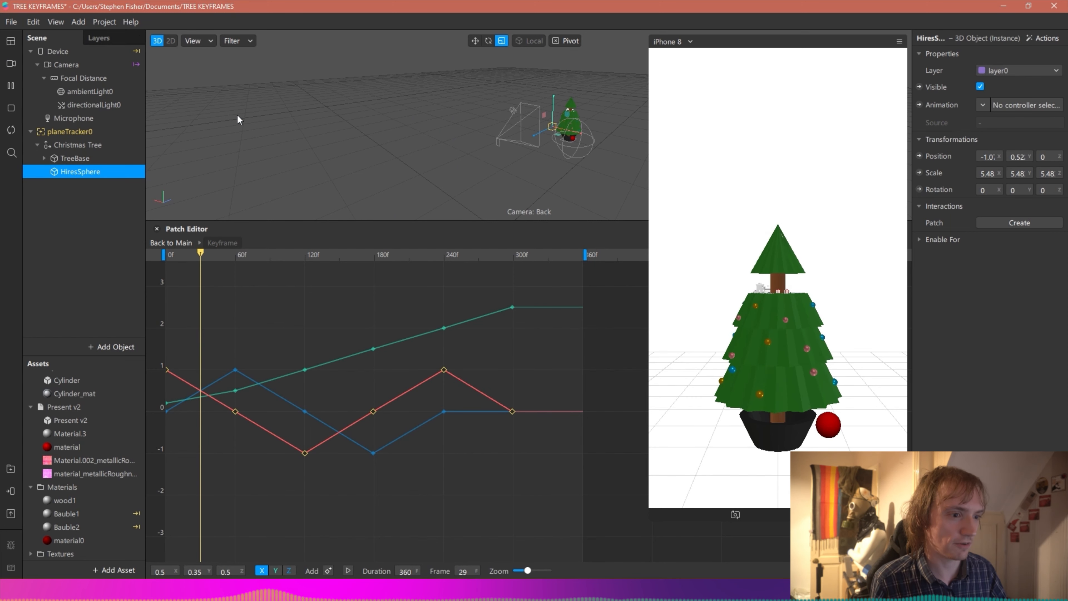
- From the main patch graph, examine the animation curves of the Keyframe patch driven by the 10-second Loop Animation, and return to the graph
left_click(182, 242)
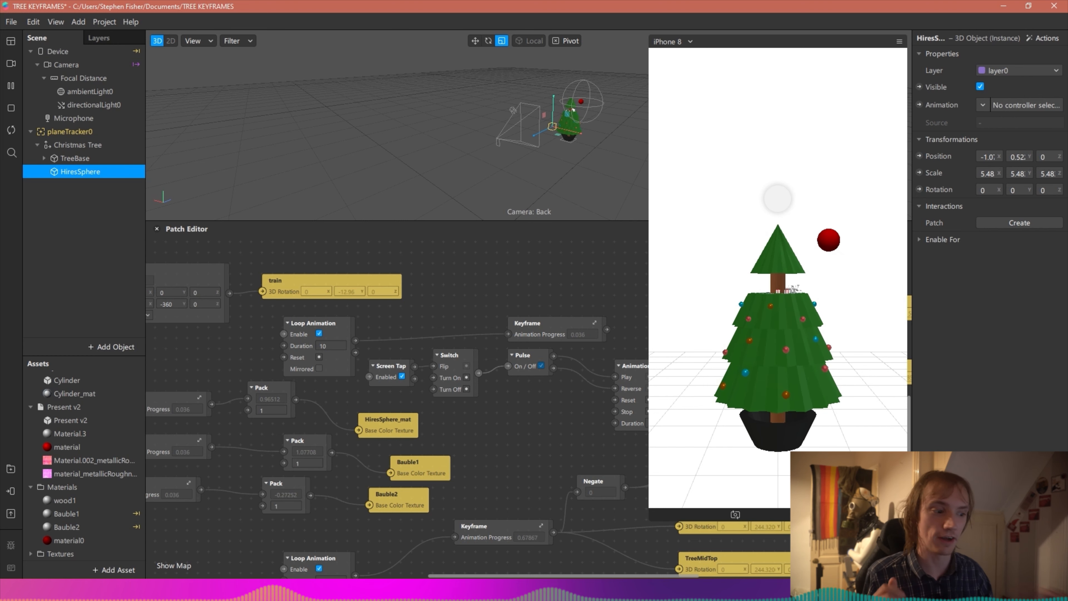
left_click(595, 323)
scroll(484, 327, "down", 3)
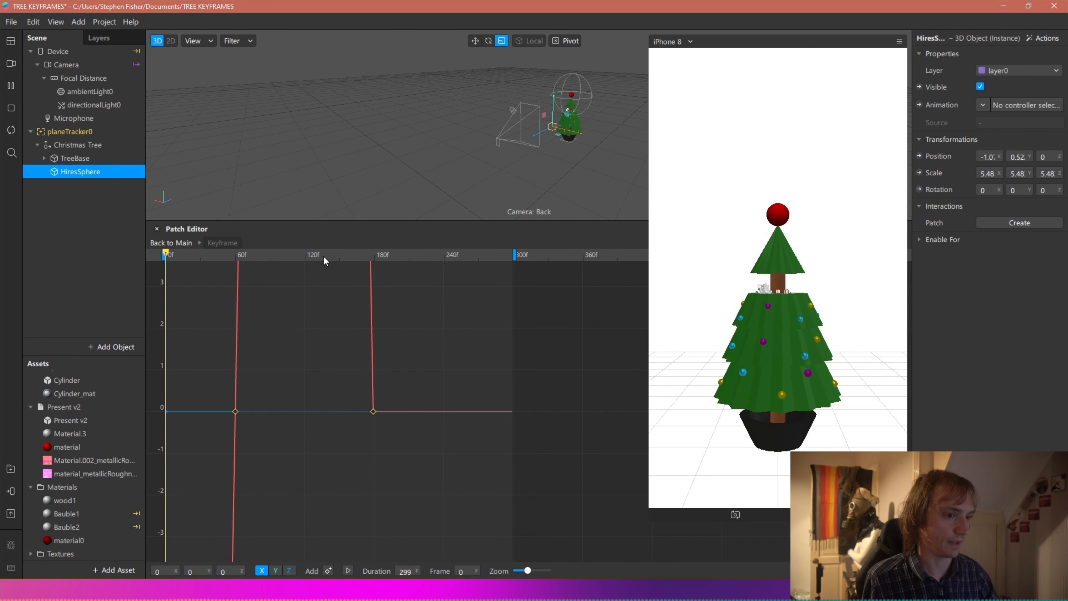
left_click(174, 246)
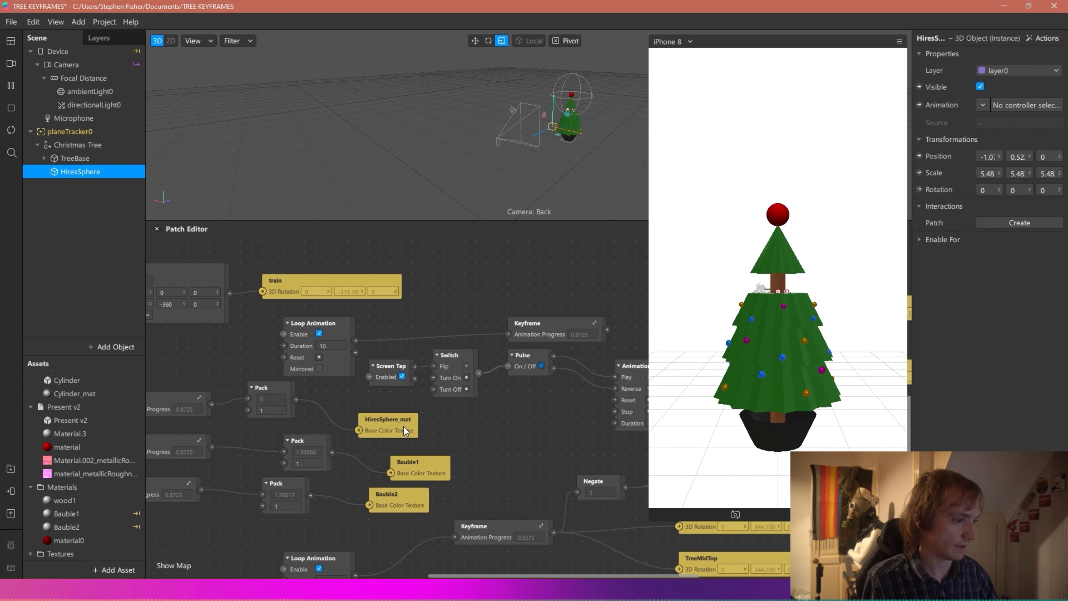
- Shrink the device preview and open the Keyframe patch that drives HiresSphere's 3D position
double_click(526, 407)
left_click(199, 273)
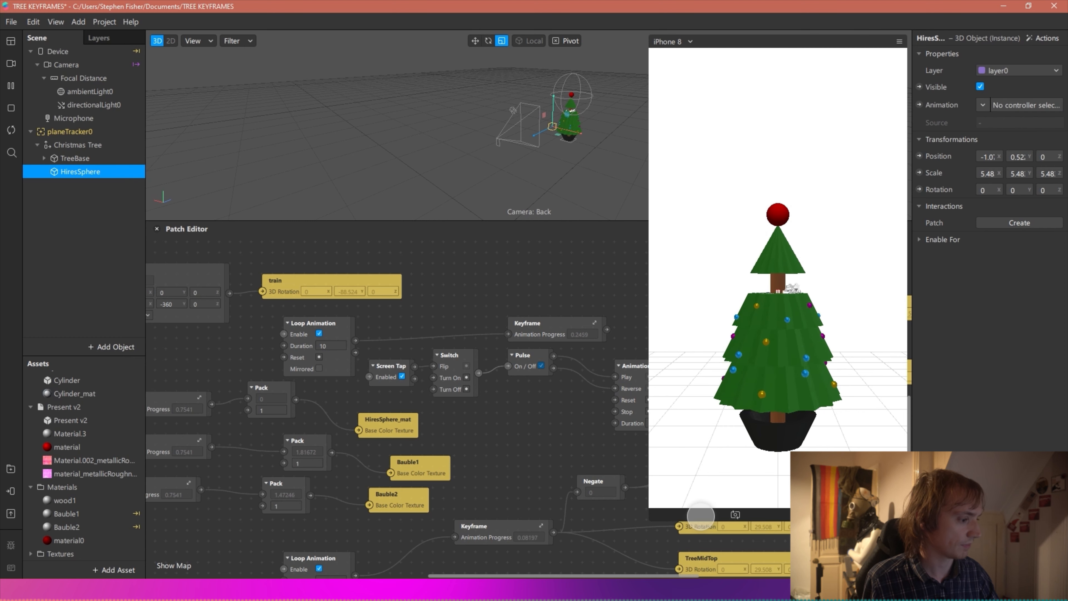
left_click_drag(646, 515, 766, 280)
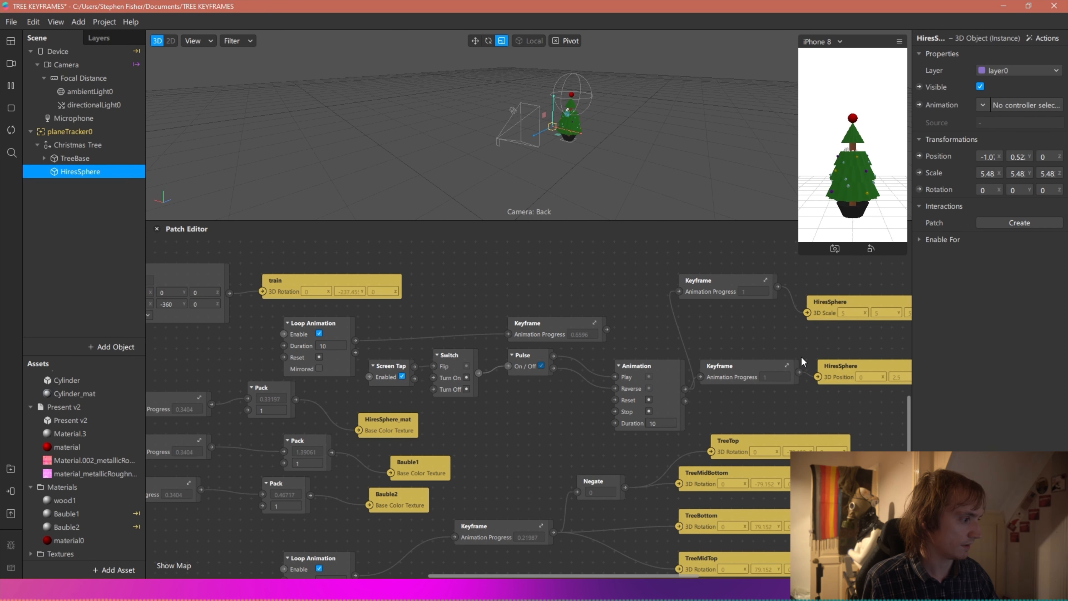
left_click(788, 364)
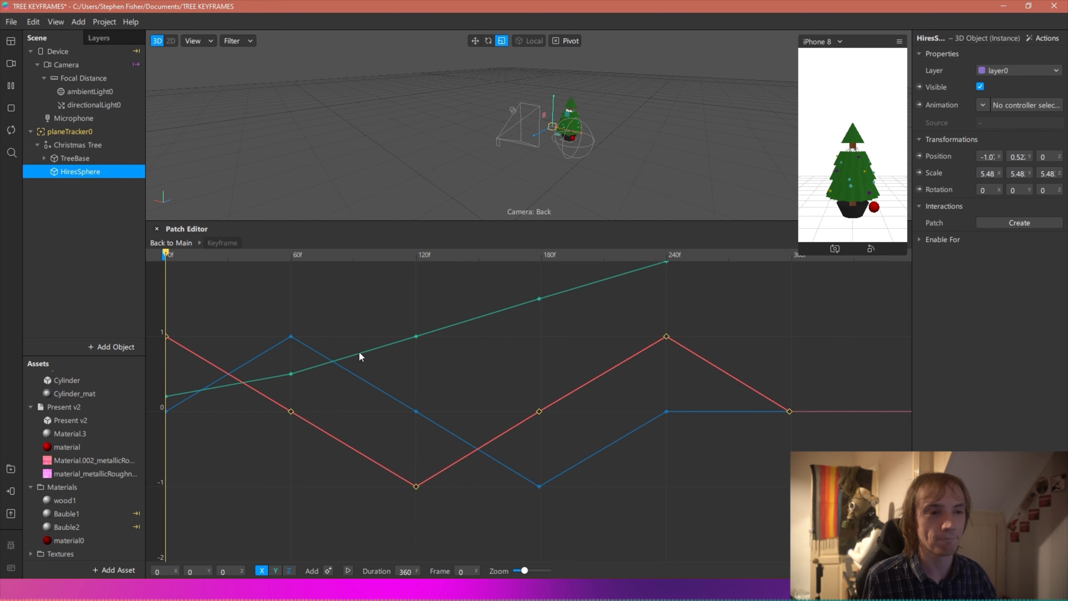
- Start a new blank project in a maximised window, saving and closing the TREE KEYFRAMES project
left_click(11, 21)
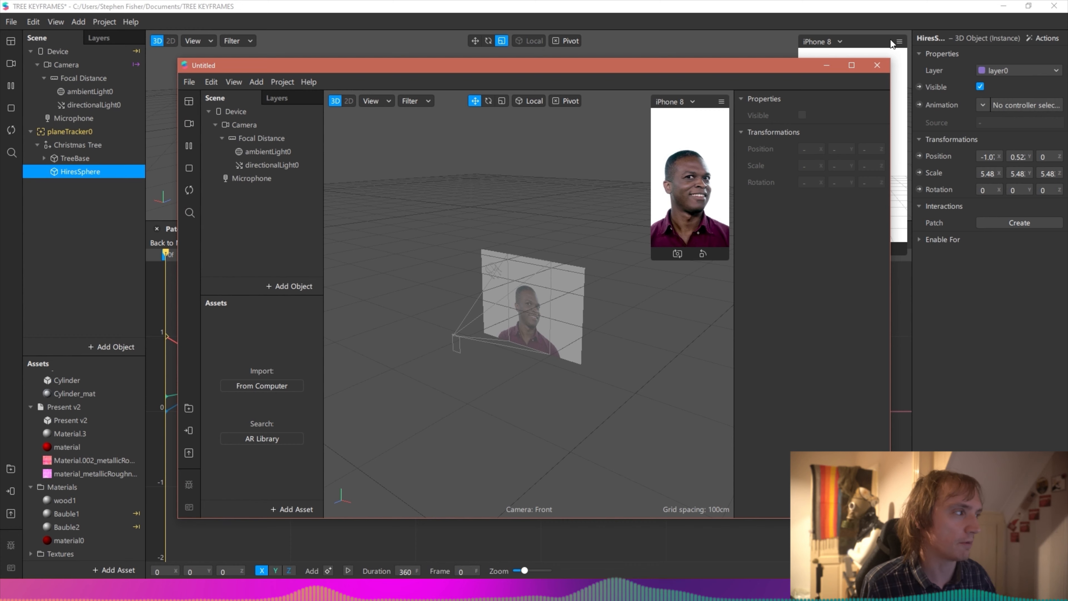
left_click(1055, 7)
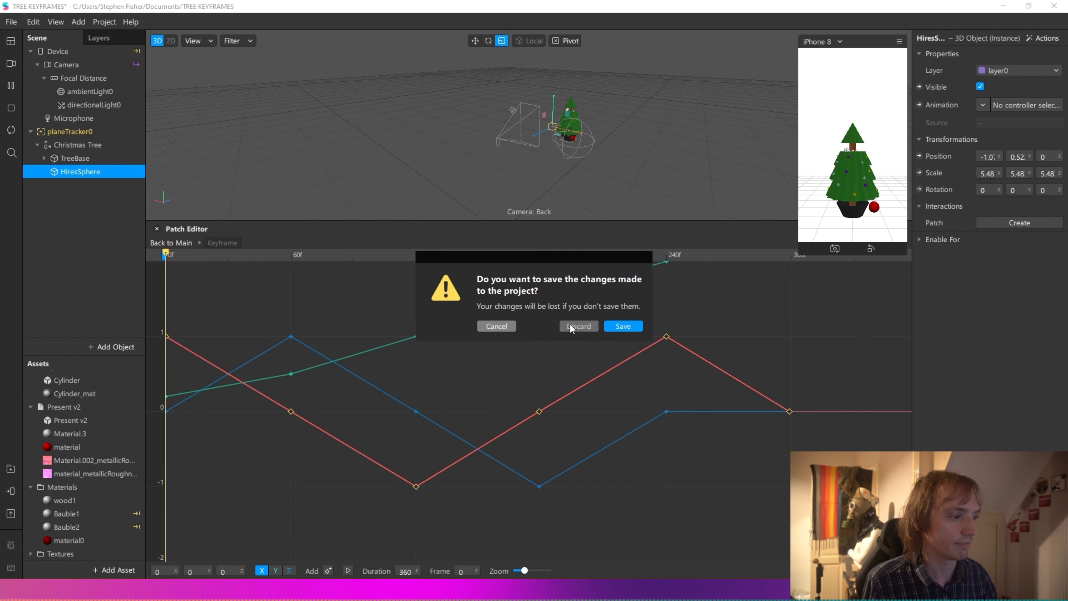
left_click(618, 326)
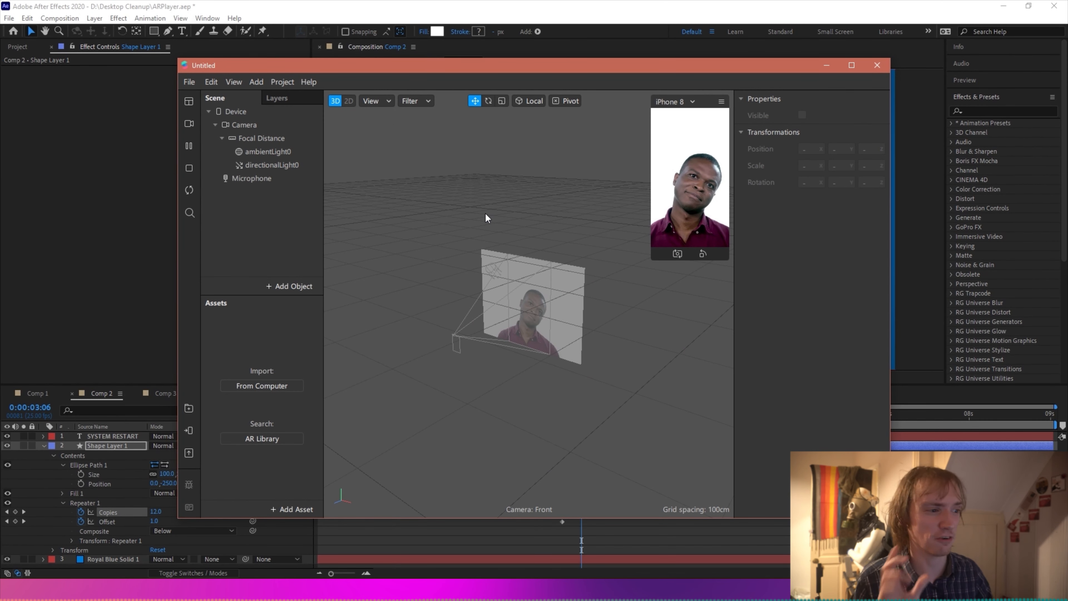
left_click(850, 65)
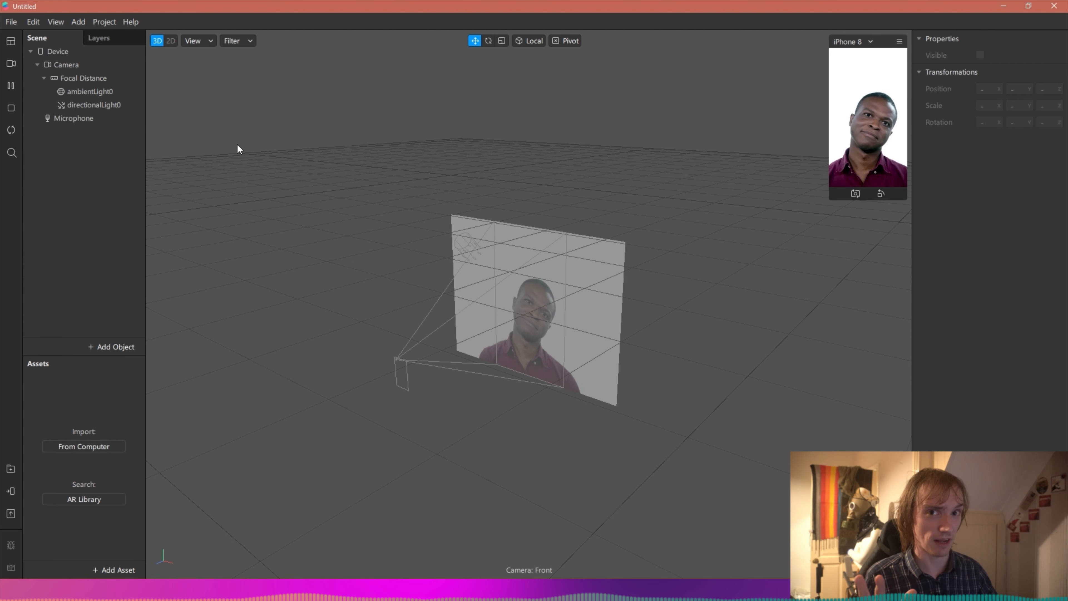
- Insert a Face Mesh into the scene and assign it a new material
left_click(106, 349)
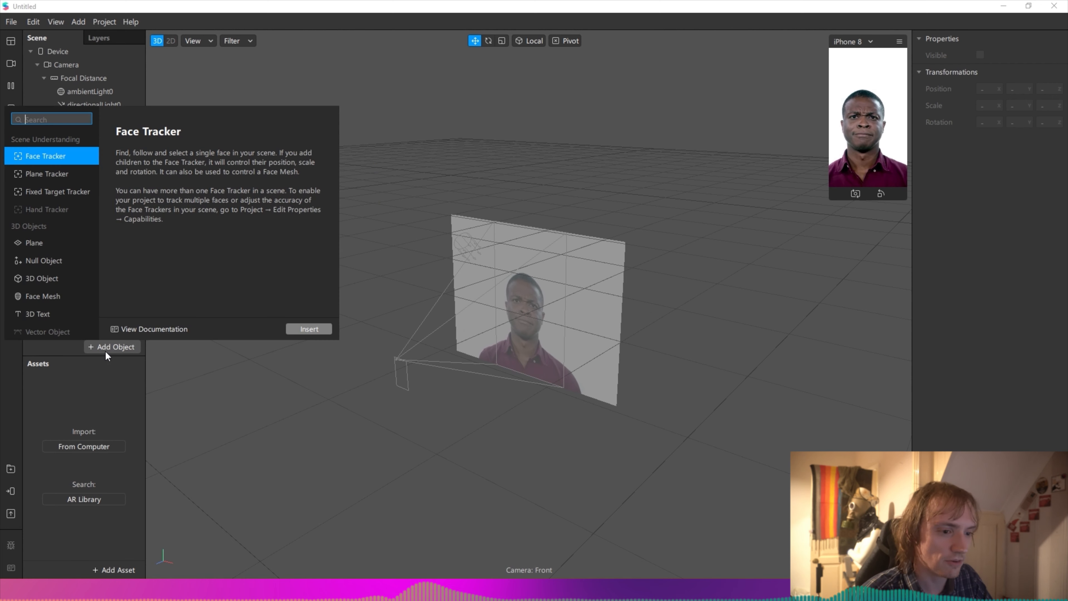
scroll(83, 243, "down", 1)
scroll(63, 219, "down", 3)
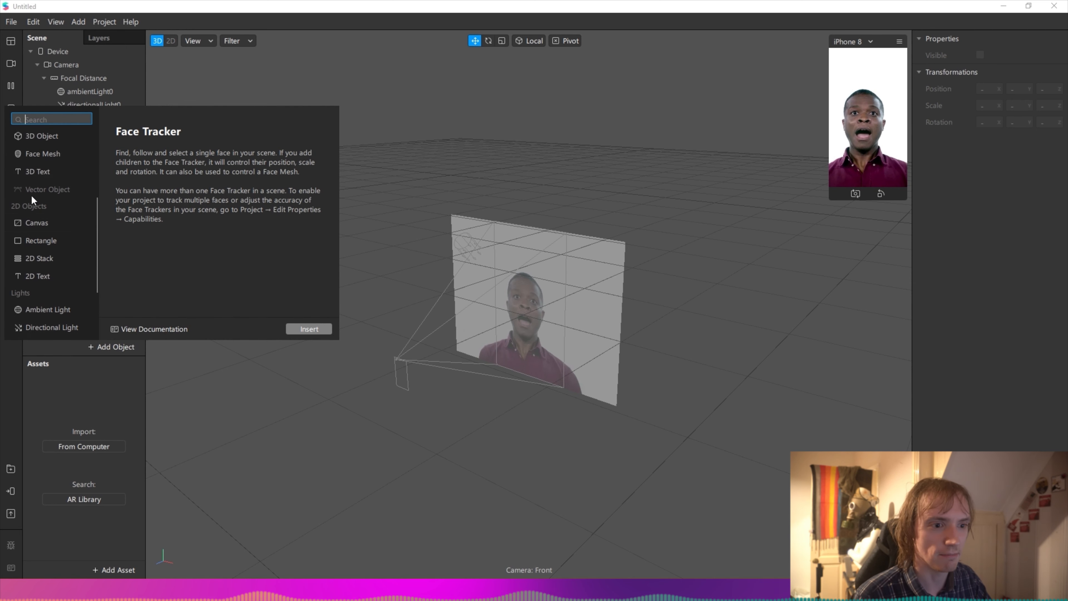
left_click(44, 152)
left_click(301, 329)
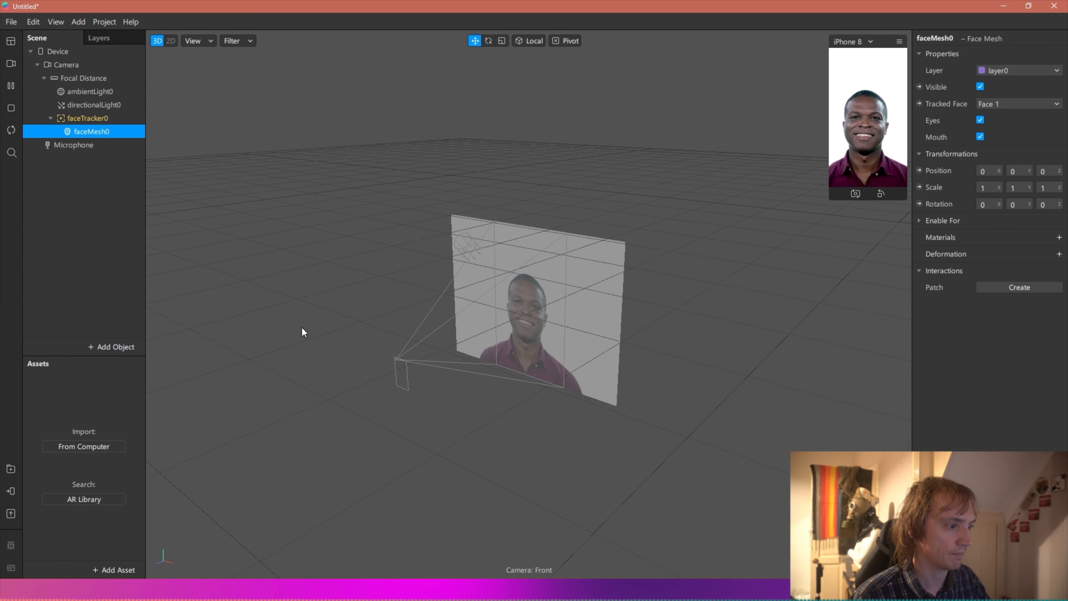
left_click(1059, 237)
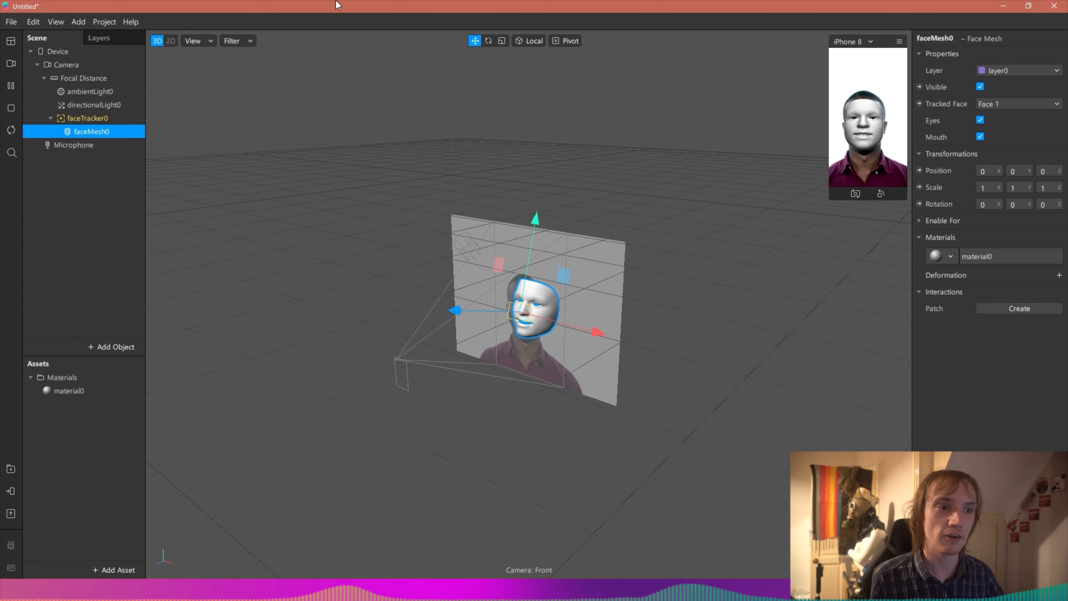
left_click(78, 21)
mouse_move(135, 69)
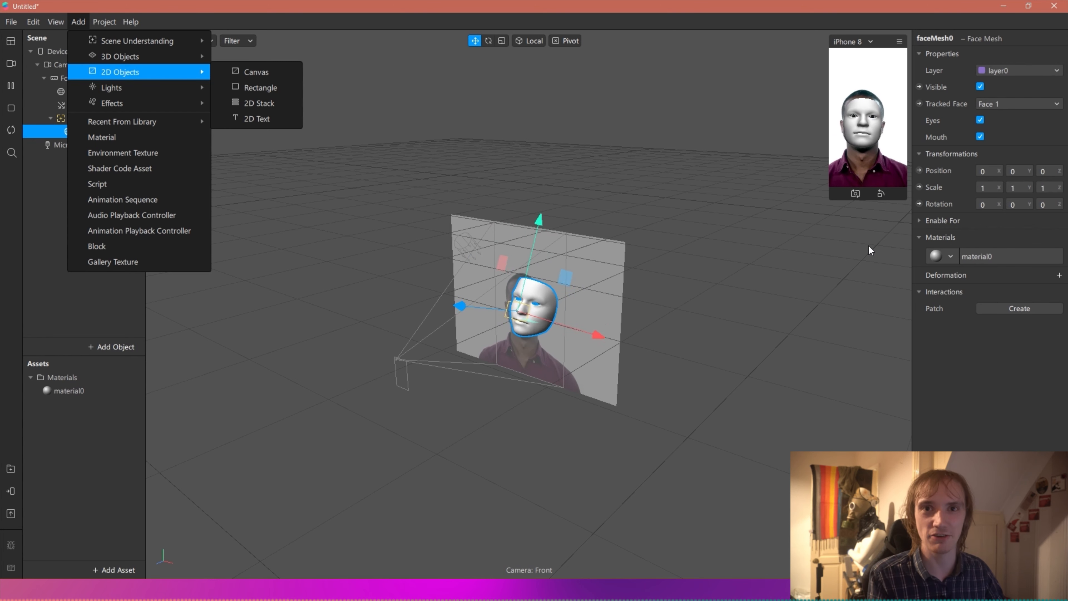
left_click(401, 181)
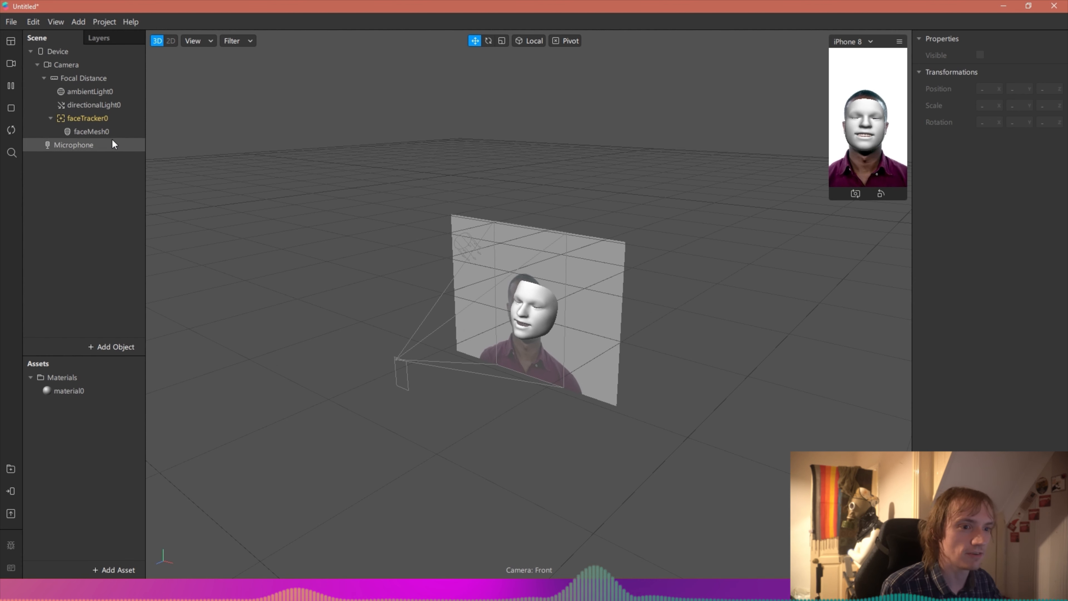
- Show the Patch Editor and enlarge its area to almost half of the workspace height
left_click(47, 23)
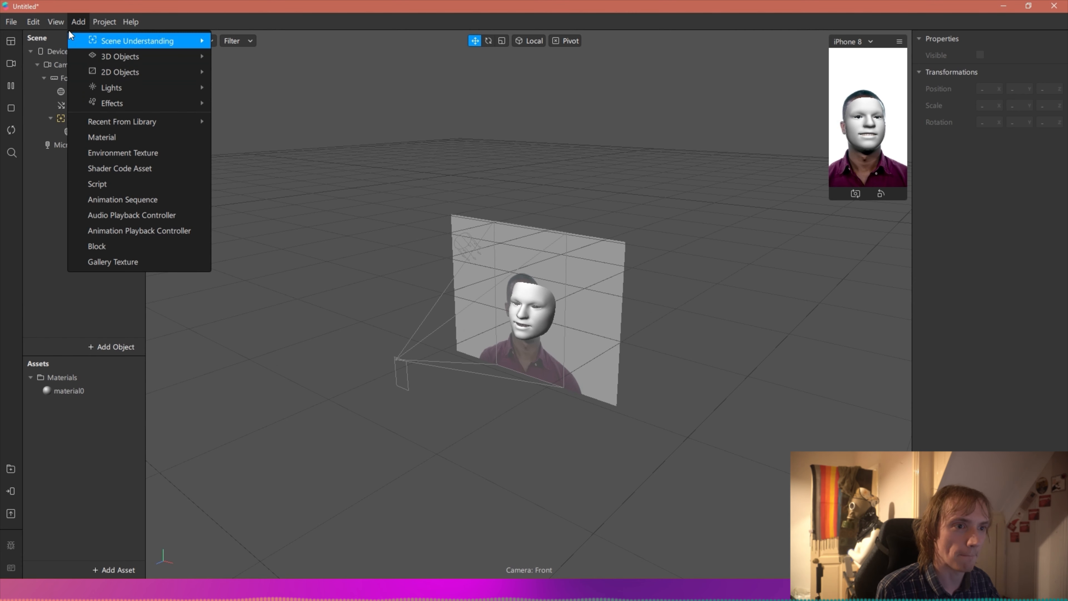
left_click(69, 37)
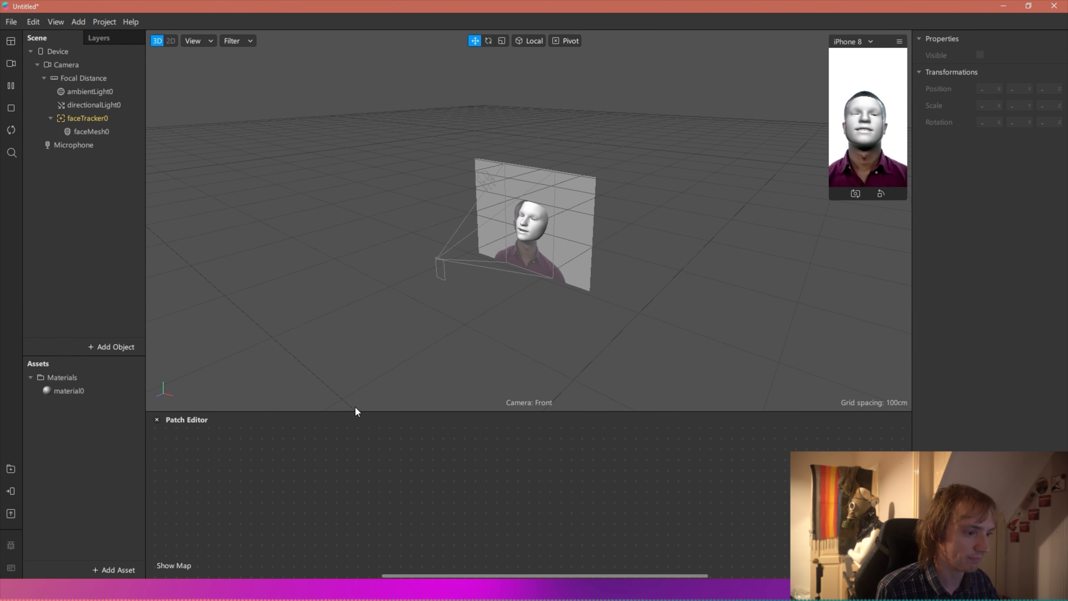
left_click_drag(358, 411, 370, 320)
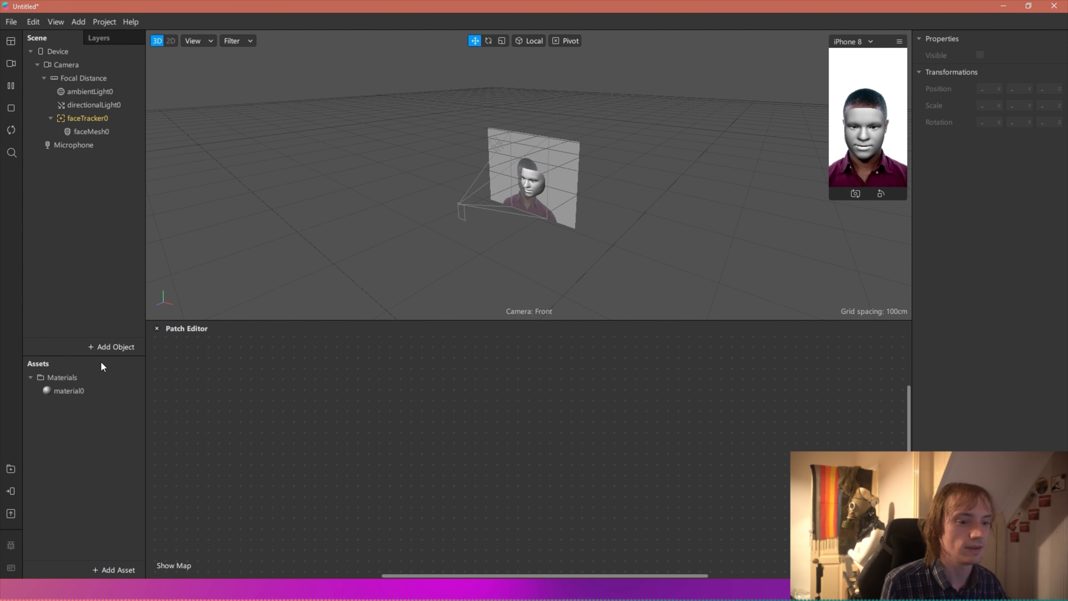
- Create a patch for material0's diffuse texture and move it to the upper right of the patch graph
left_click(90, 395)
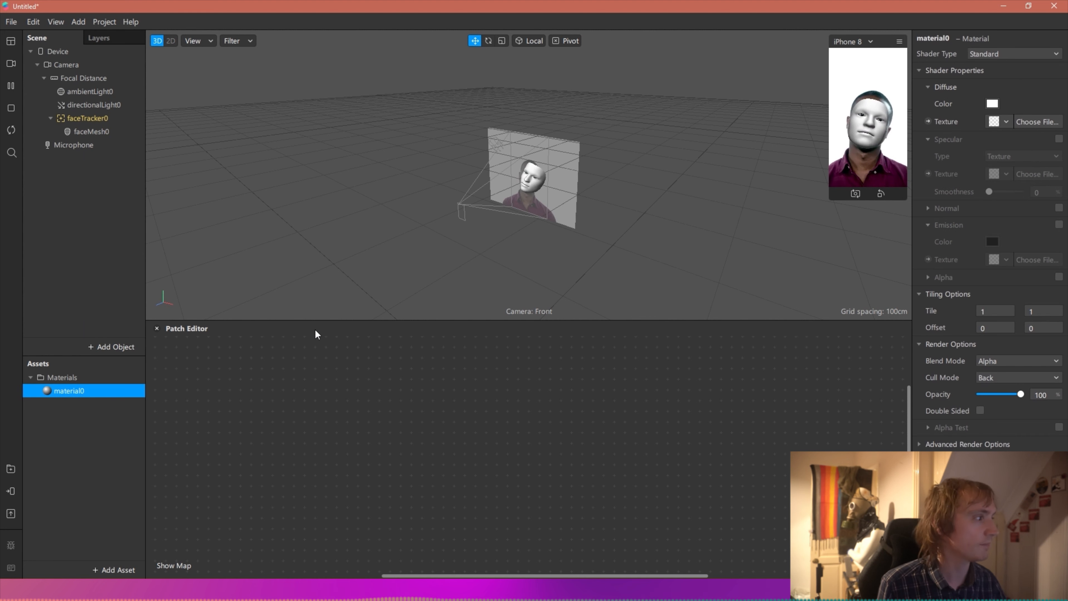
left_click(928, 121)
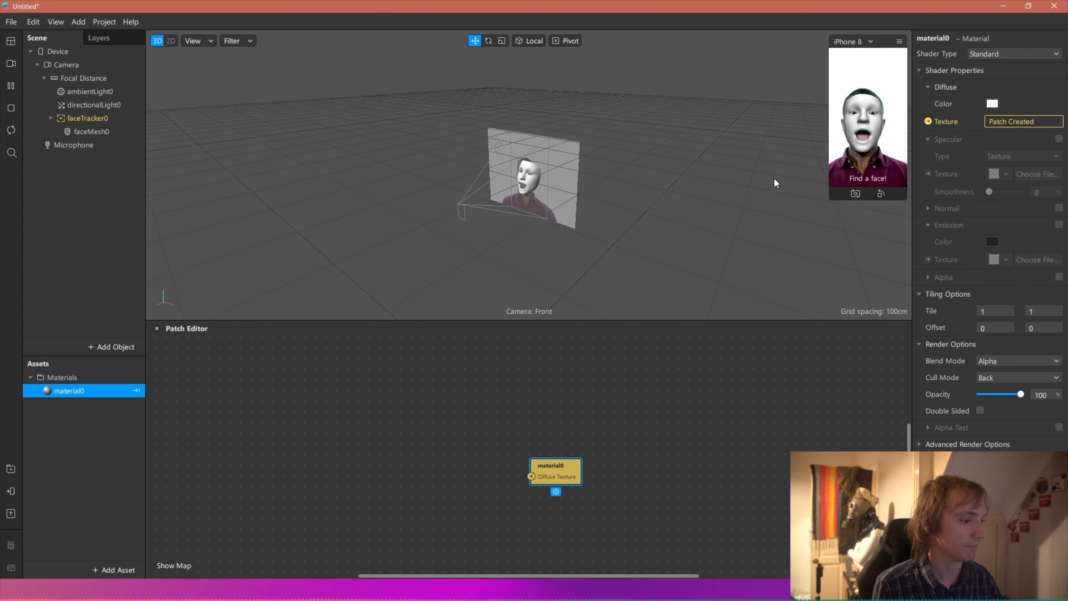
left_click_drag(544, 472, 657, 390)
left_click(519, 409)
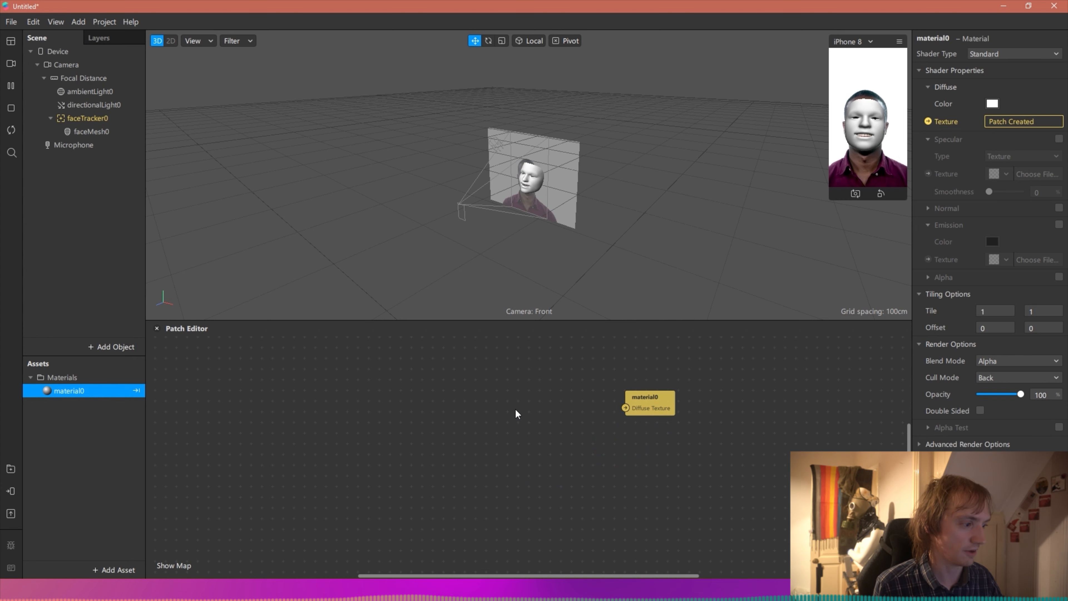
- Add a Keyframe patch and place it to the left of the material0 patch, level with it
double_click(349, 395)
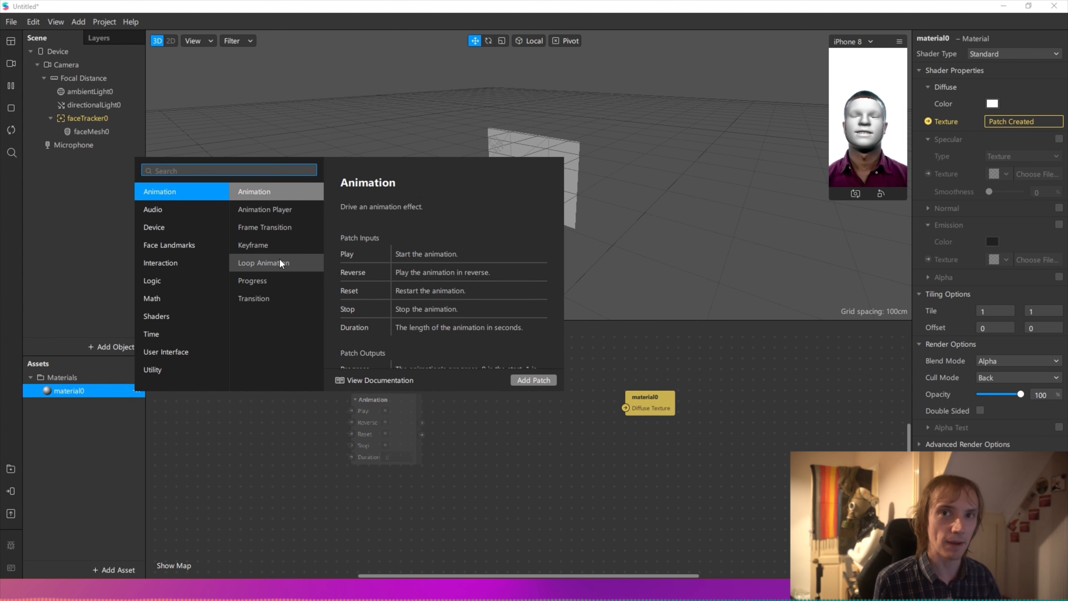
type("keyframe")
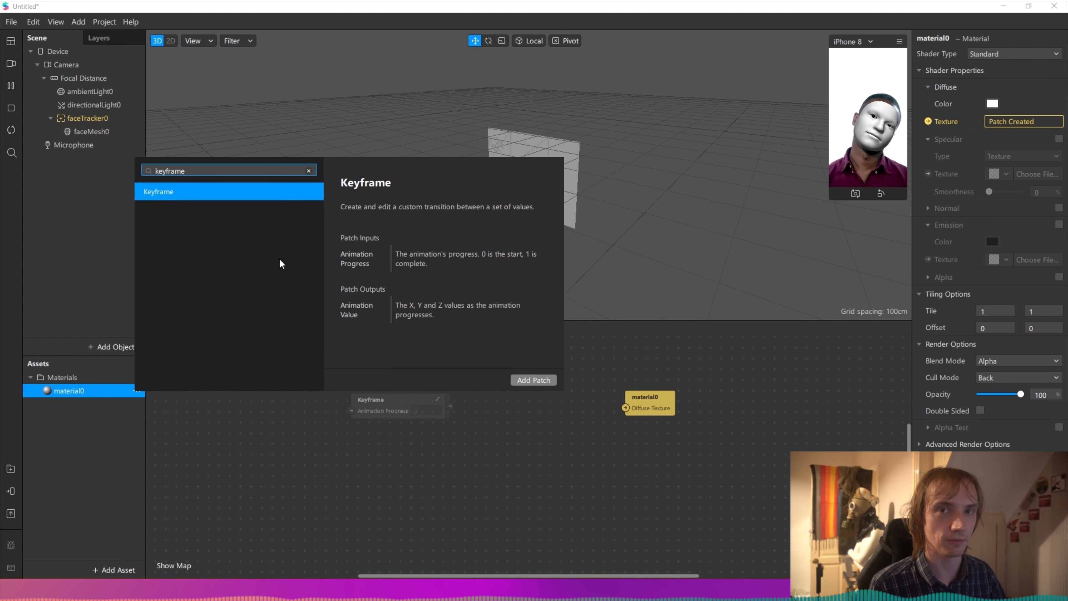
left_click(533, 380)
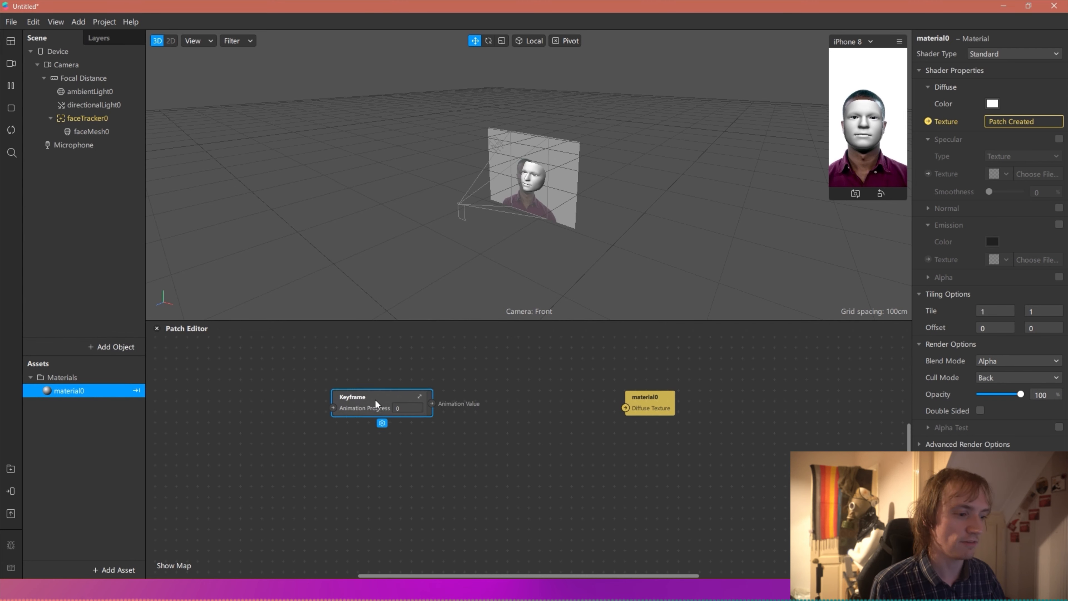
left_click_drag(376, 401, 378, 411)
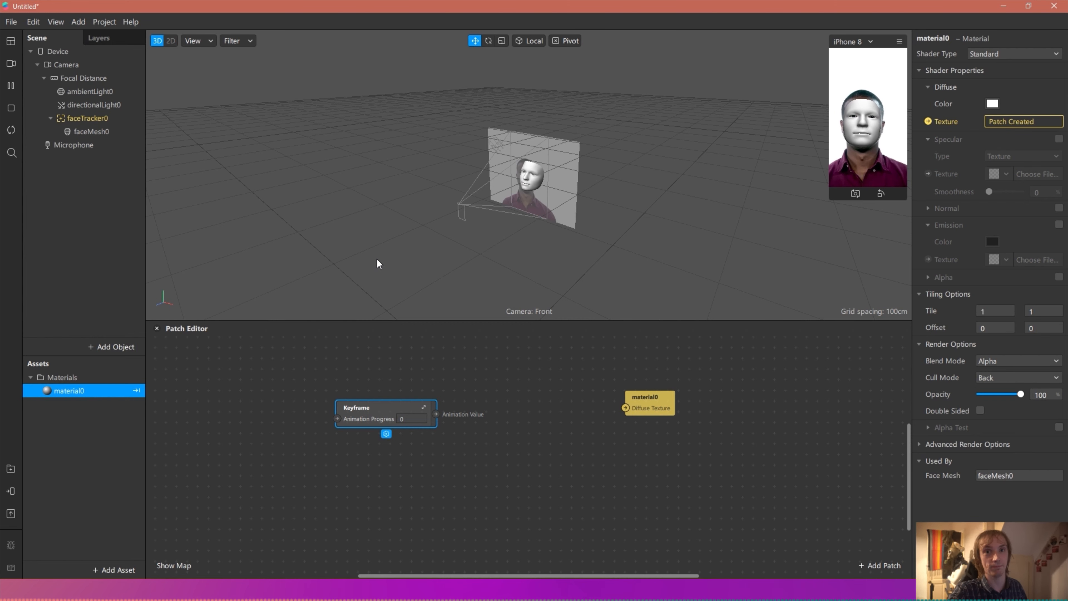
left_click_drag(427, 414, 396, 404)
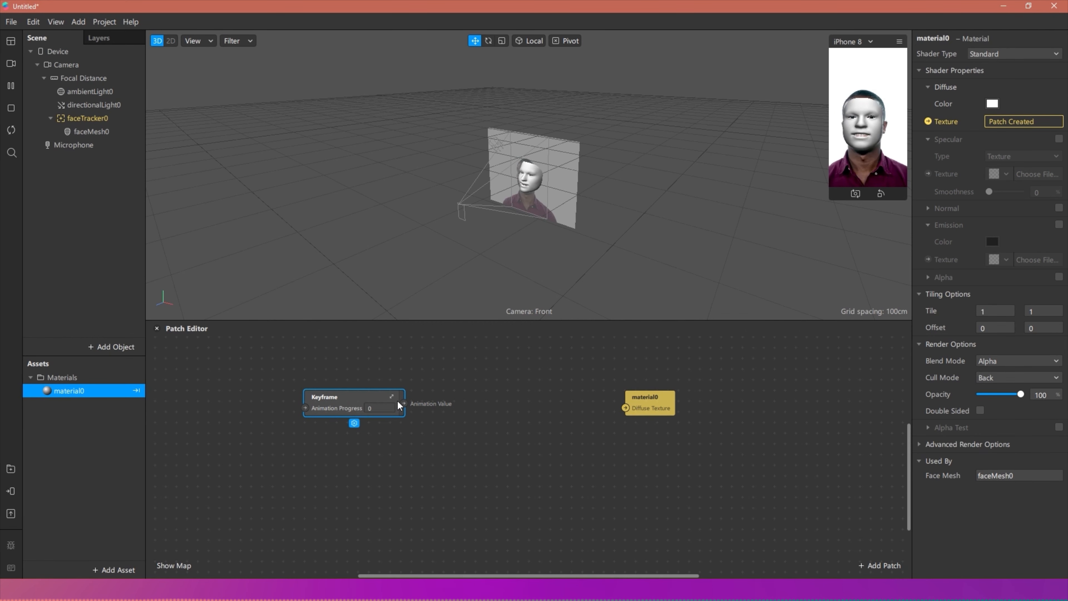
- Open the Keyframe patch's timeline and isolate its Y and Z curves in turn, ending with only Z displayed
left_click(391, 396)
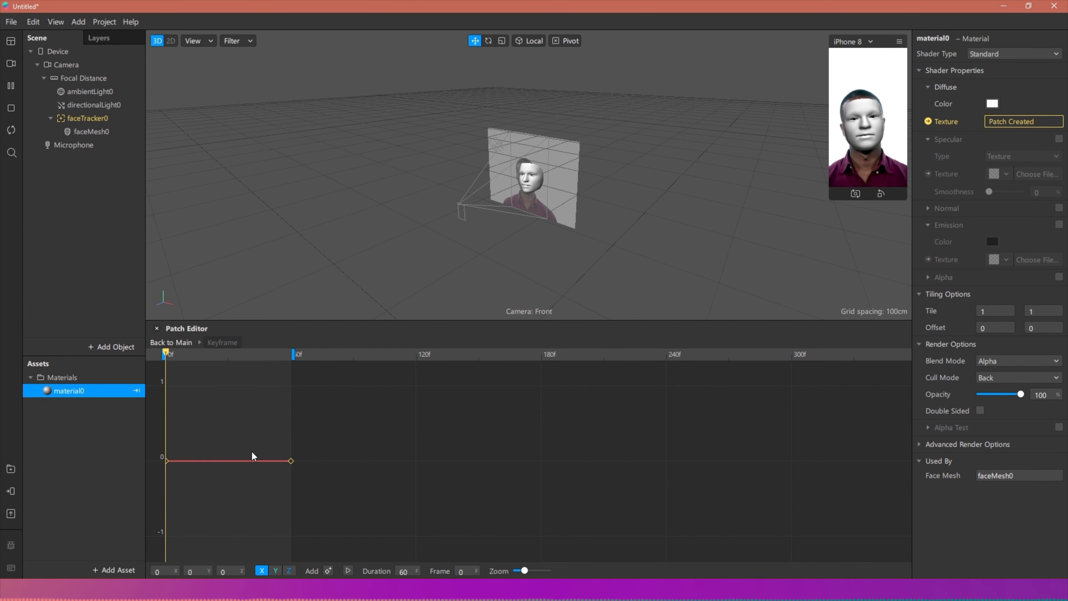
left_click(276, 570)
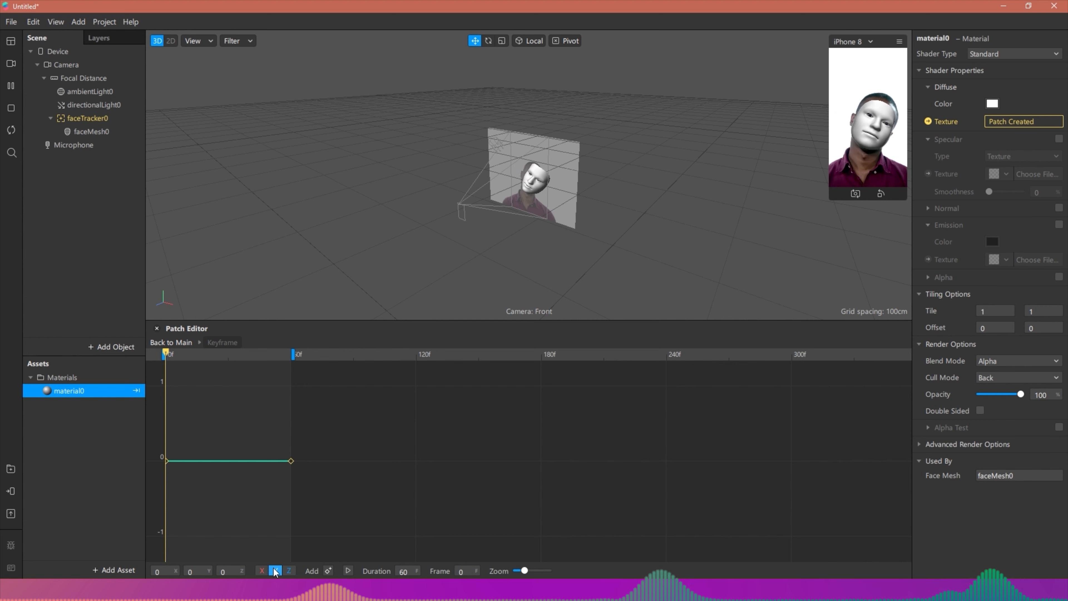
left_click(285, 572)
left_click(289, 571)
left_click(275, 571)
left_click(289, 571)
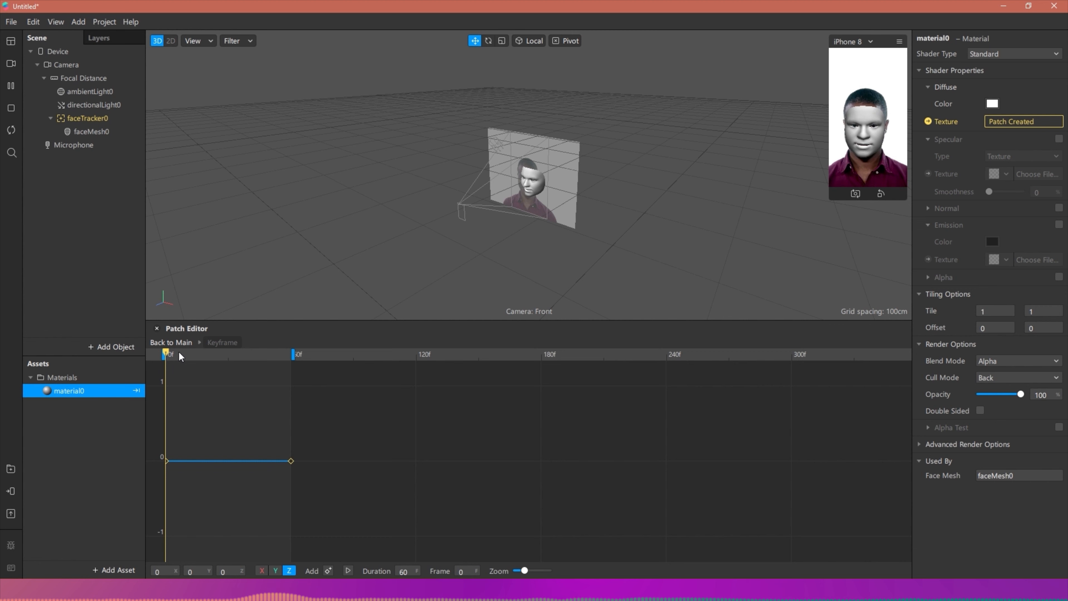
- Extend the keyframe animation's duration to 300 frames
mouse_move(294, 355)
left_mouse_down()
mouse_move(805, 357)
mouse_move(793, 362)
left_mouse_up()
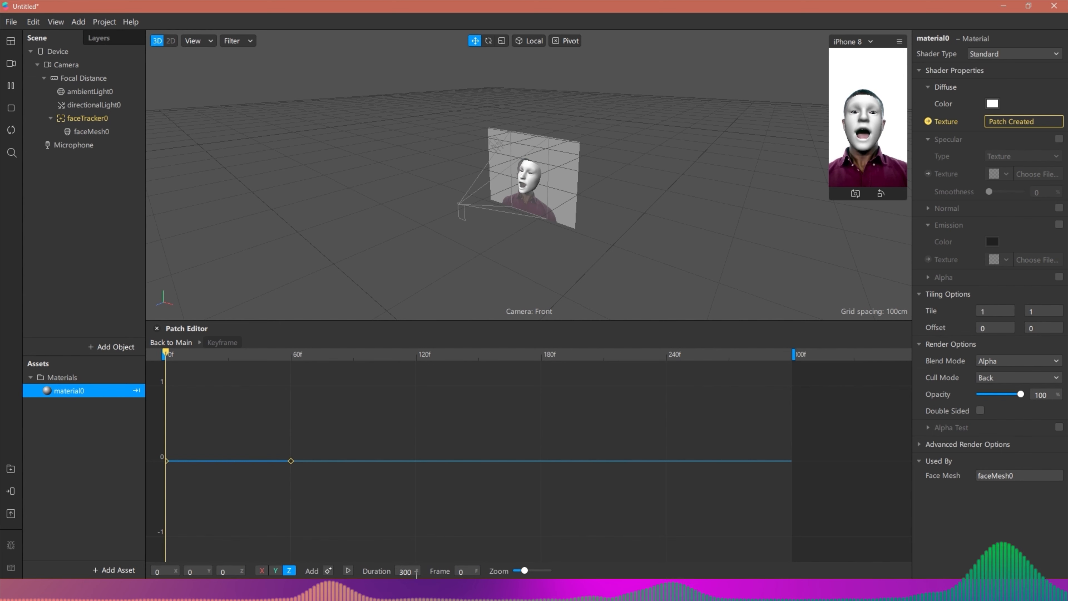
double_click(397, 571)
type("363")
key("Return")
left_click_drag(908, 354, 794, 359)
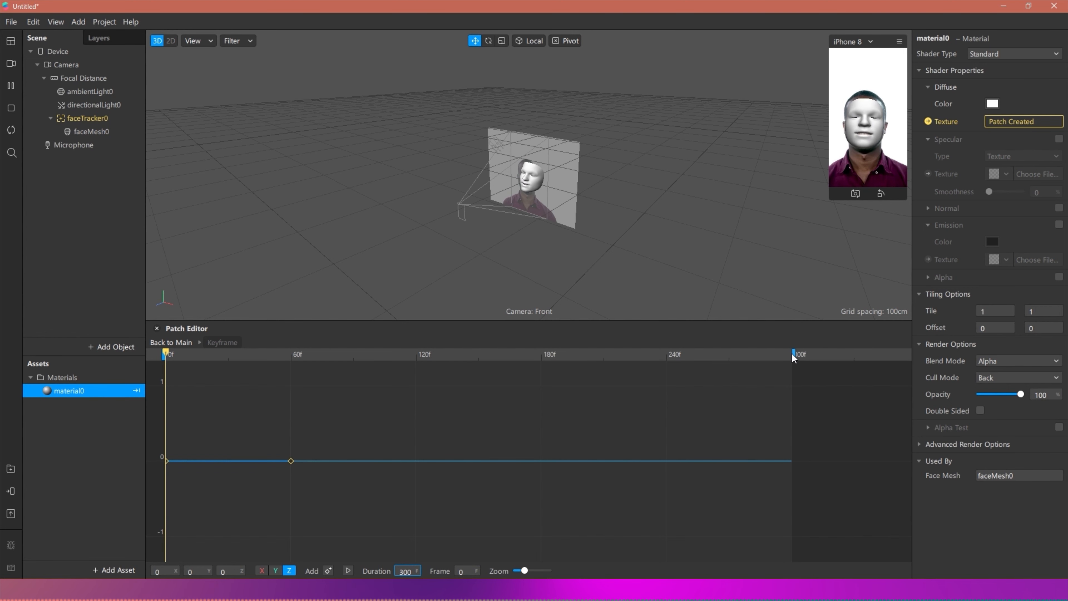
- Move the playhead to frame 10 and zoom the keyframe timeline out to show a longer frame range
left_click(477, 571)
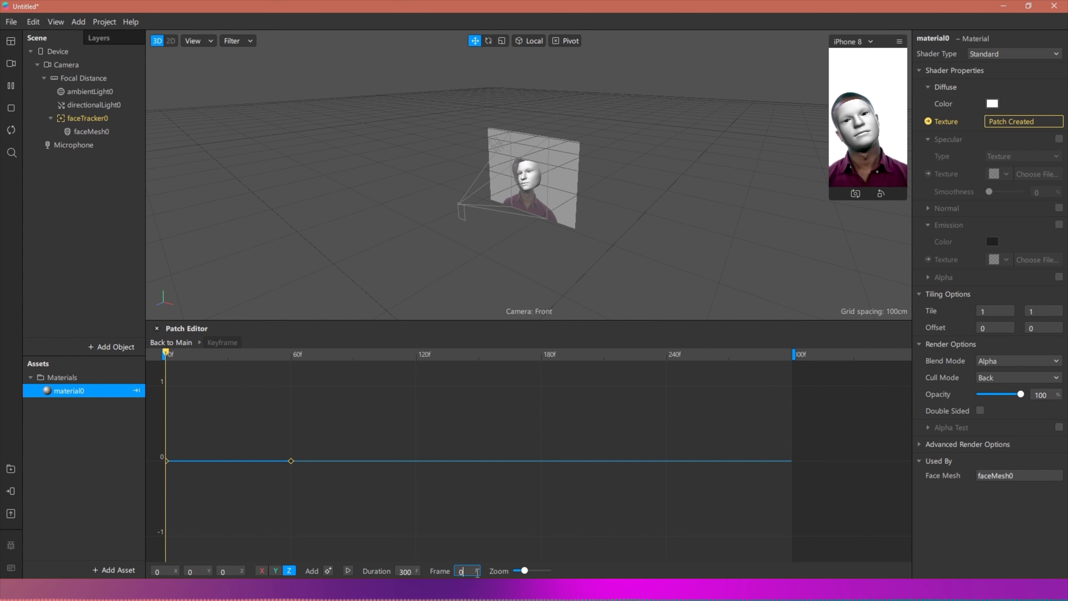
type("1")
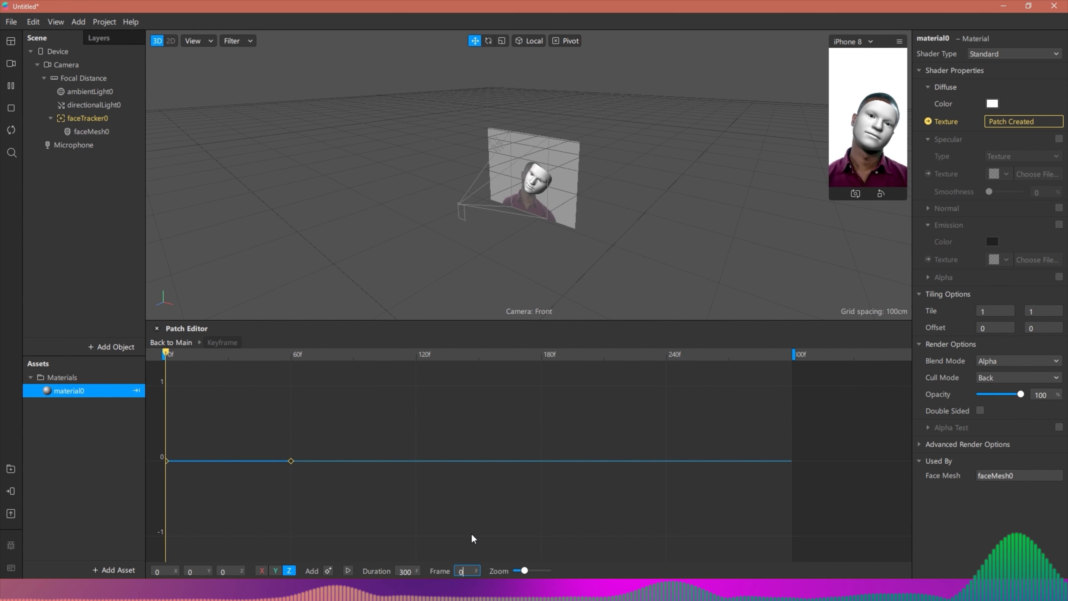
type("0")
key("Return")
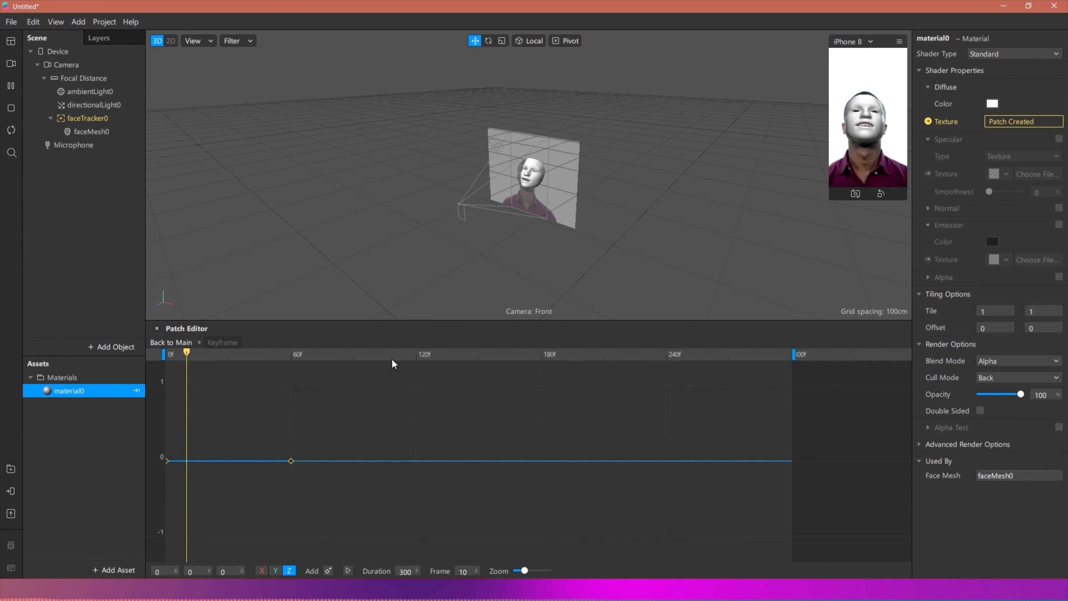
left_click_drag(522, 571, 529, 571)
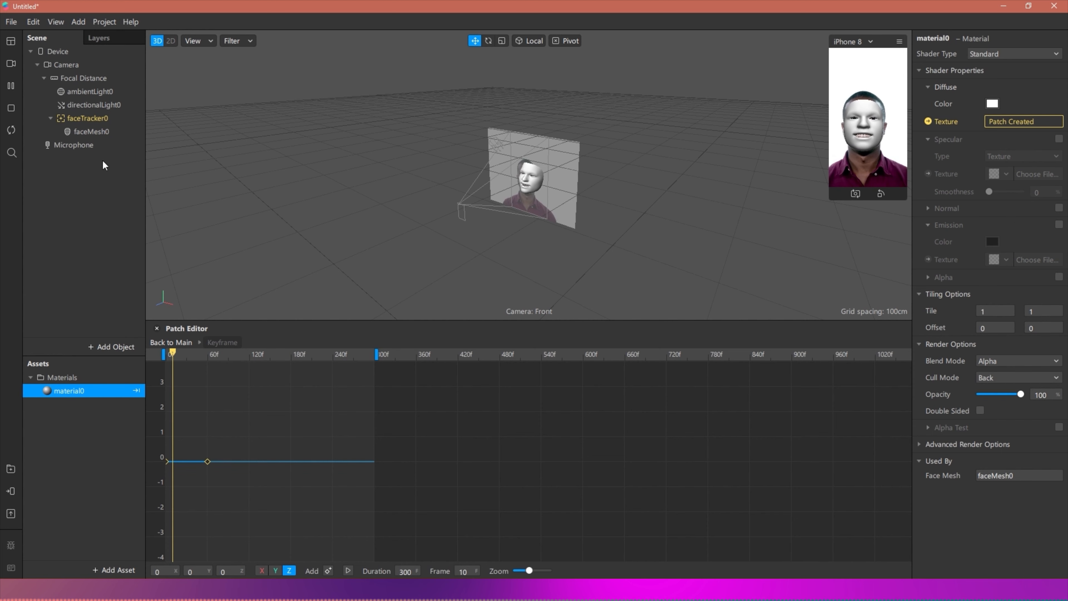
- Select faceMesh0, return to the main patch graph, and reopen the Keyframe patch's timeline to select the keyframe at frame 60
left_click(82, 131)
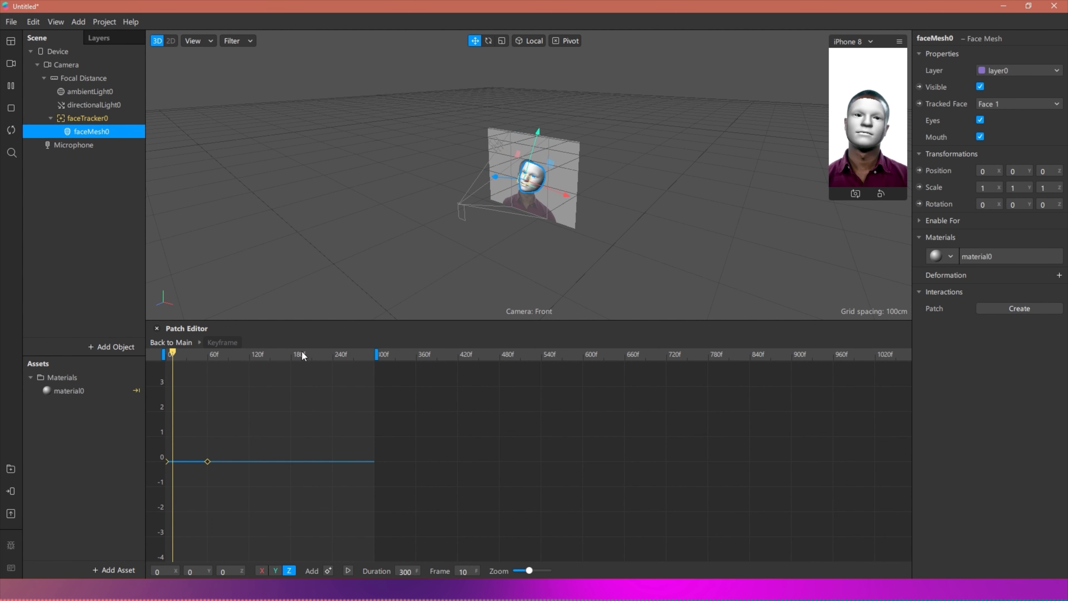
left_click(170, 346)
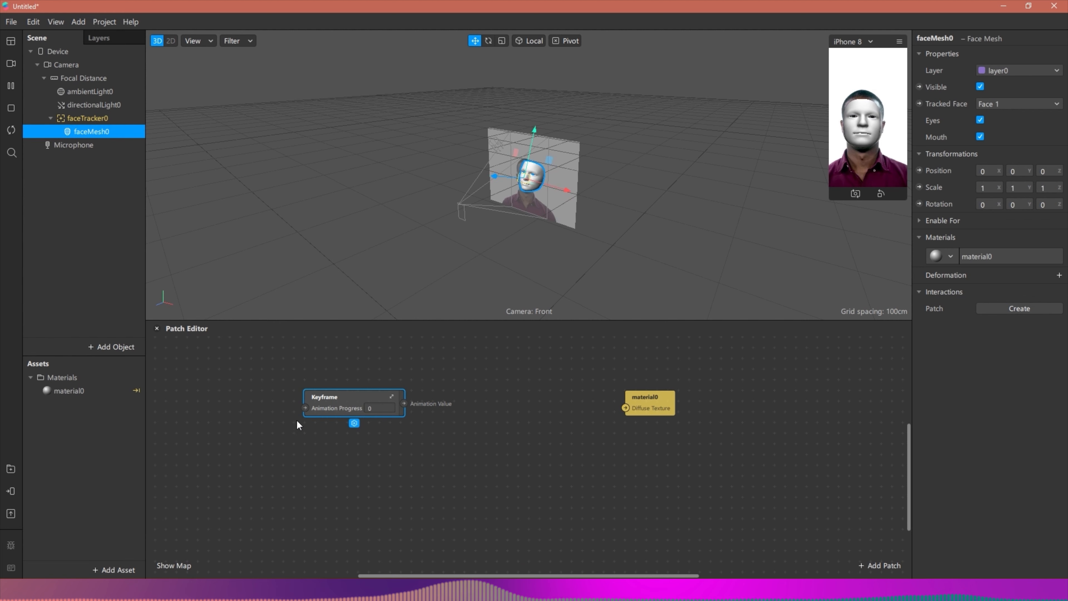
left_click(391, 397)
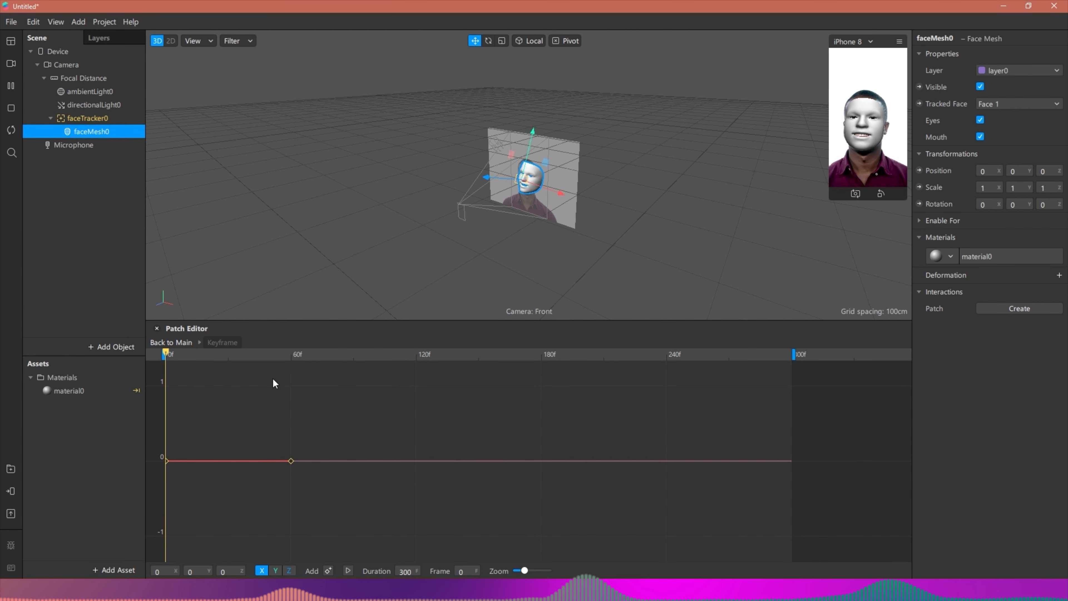
left_click(291, 461)
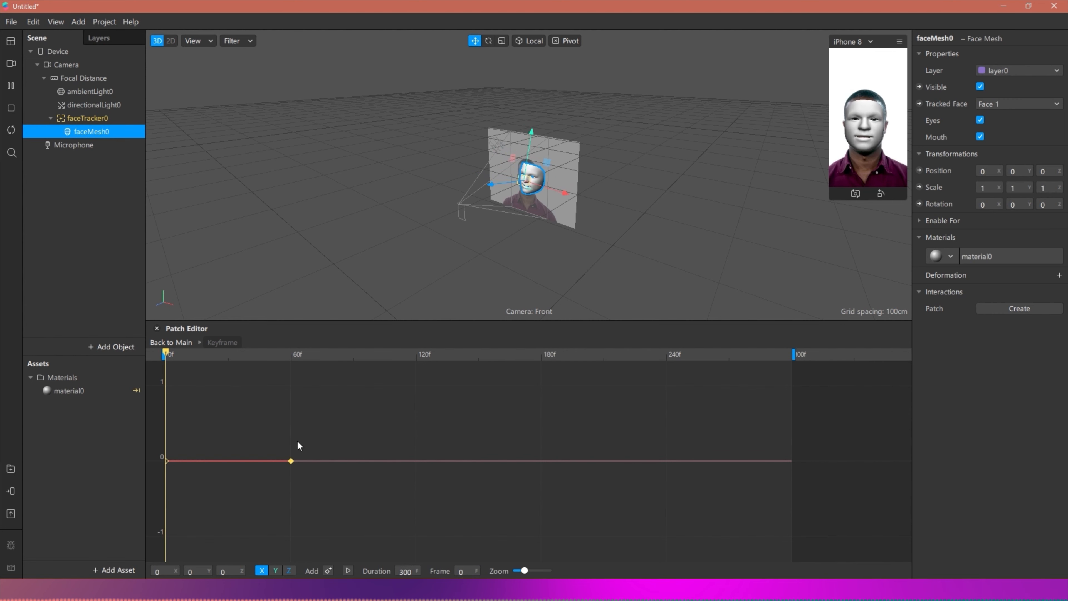
- Return to the main patch graph and add a Pack patch fed by the Keyframe patch's animation value
left_click(169, 341)
left_click(416, 425)
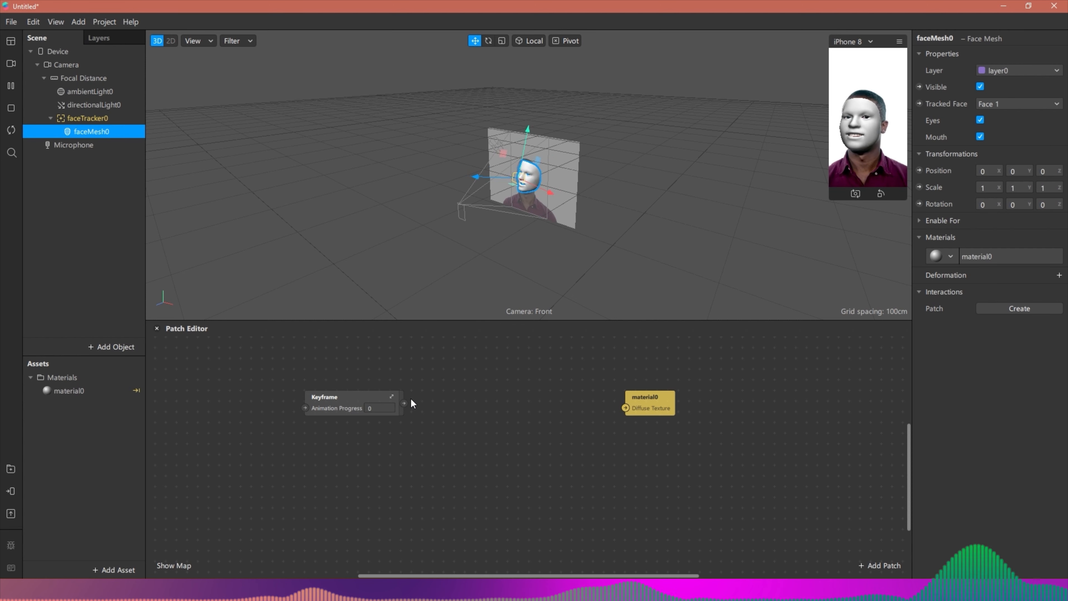
left_click_drag(404, 403, 459, 370)
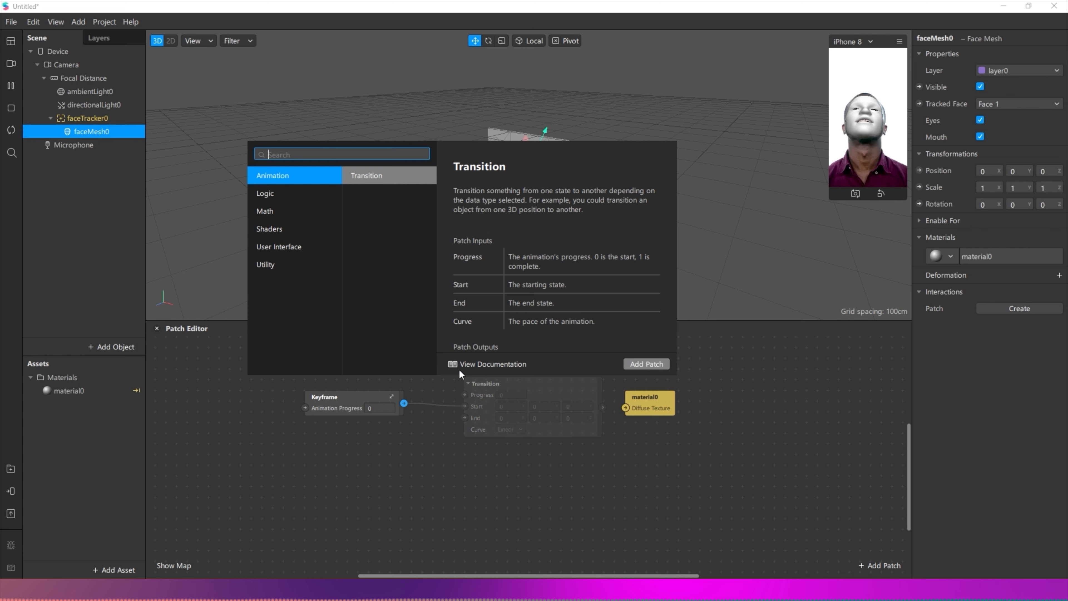
type("pack")
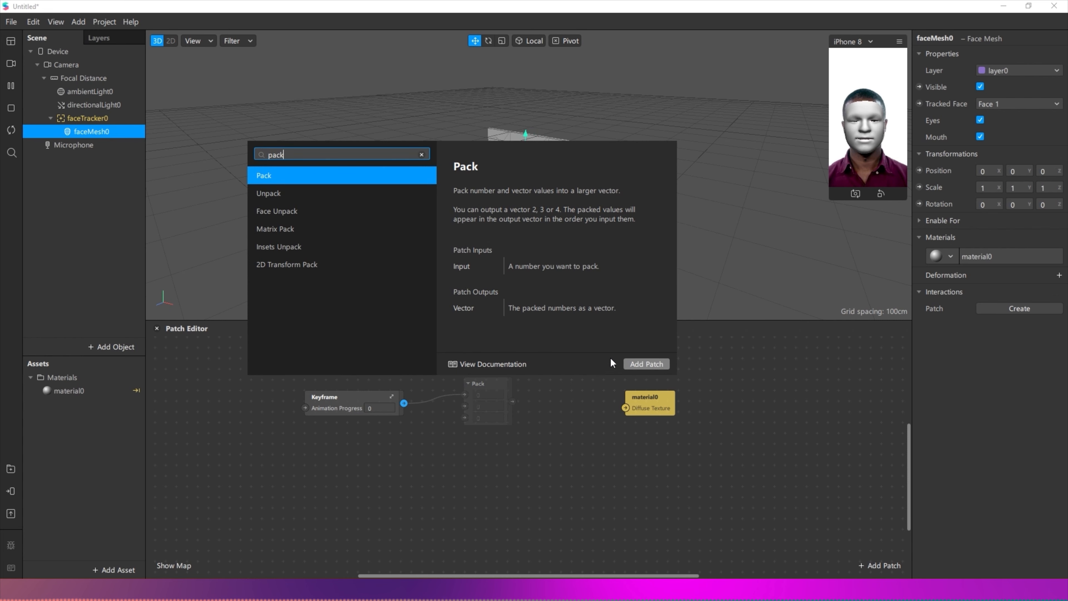
left_click(640, 359)
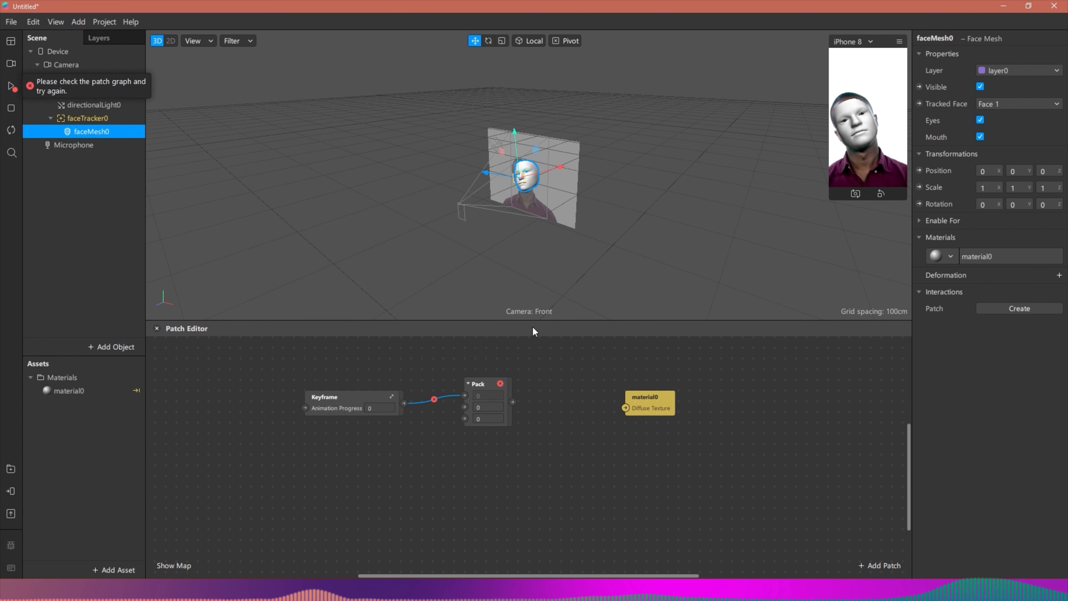
- Set the Pack patch to Vector 2 with a second value of 1 and connect its output to material0's diffuse texture
left_click(496, 423)
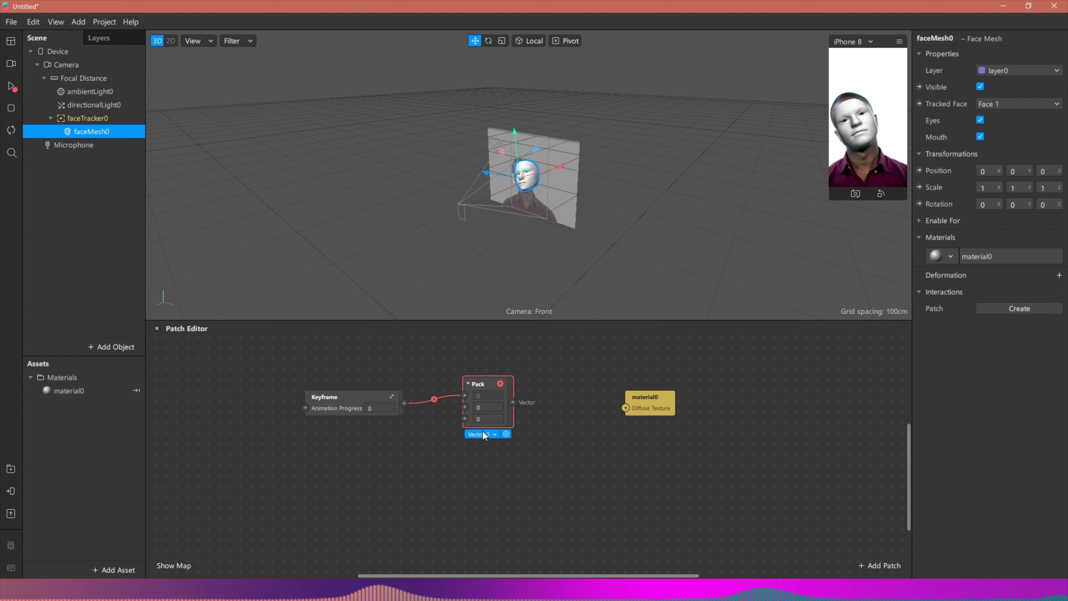
left_click(487, 435)
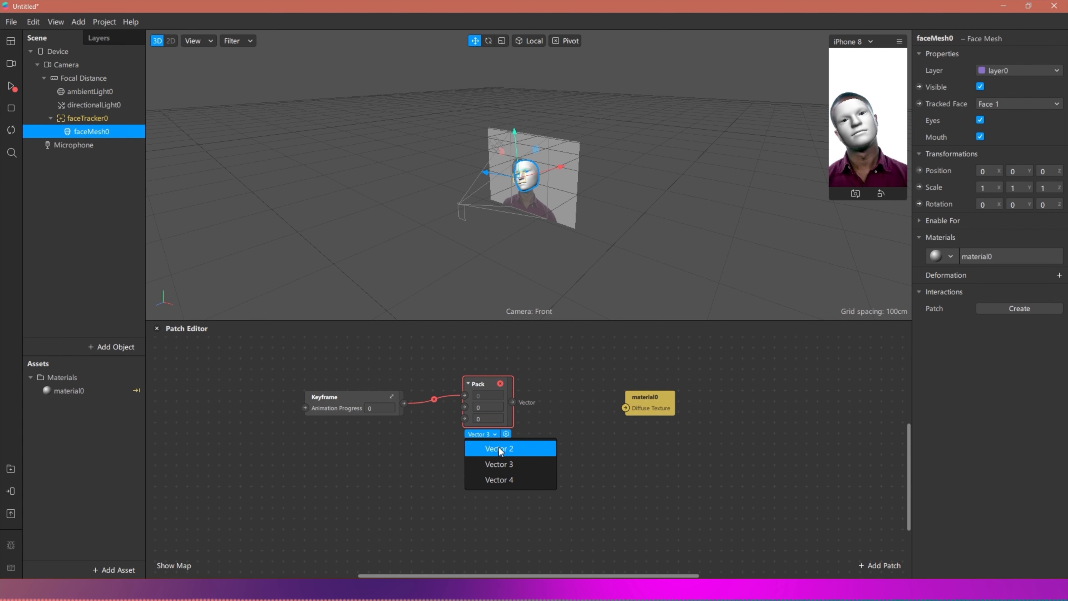
left_click(499, 447)
left_click(496, 408)
type("1")
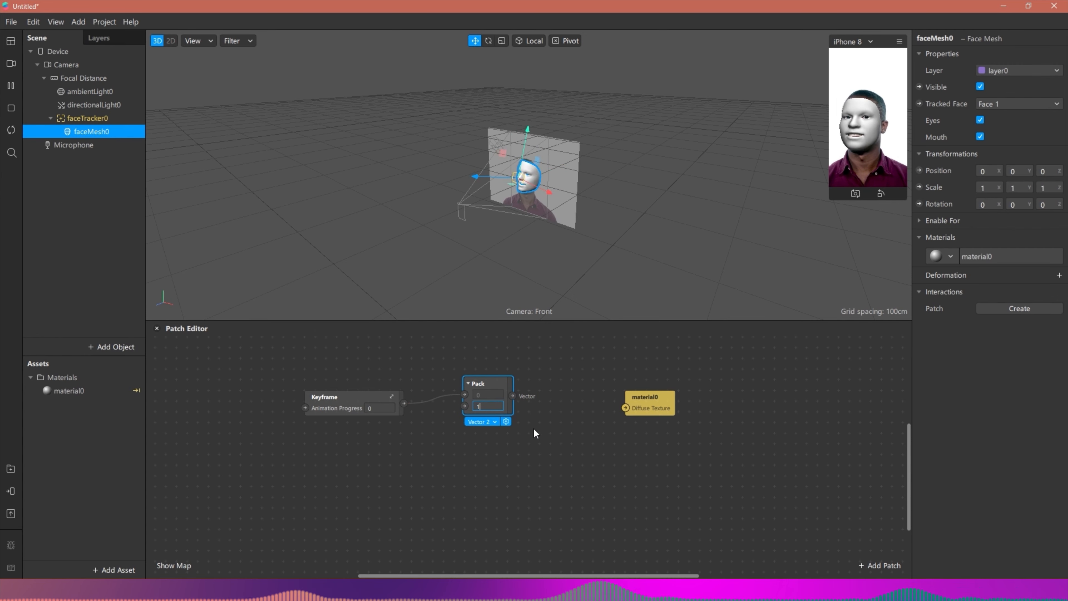
left_click(532, 428)
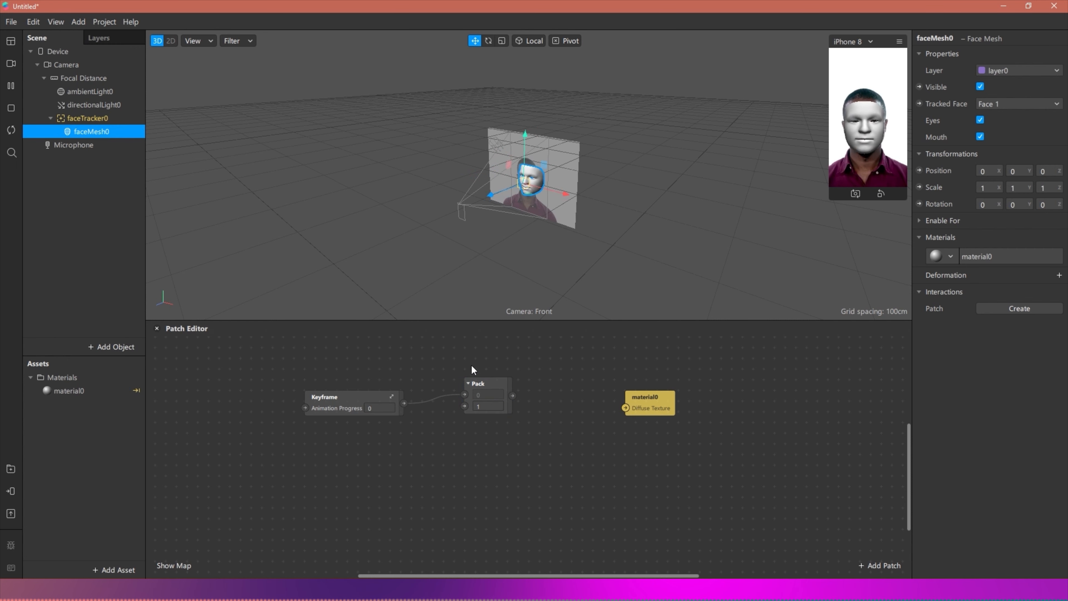
left_click_drag(512, 395, 624, 392)
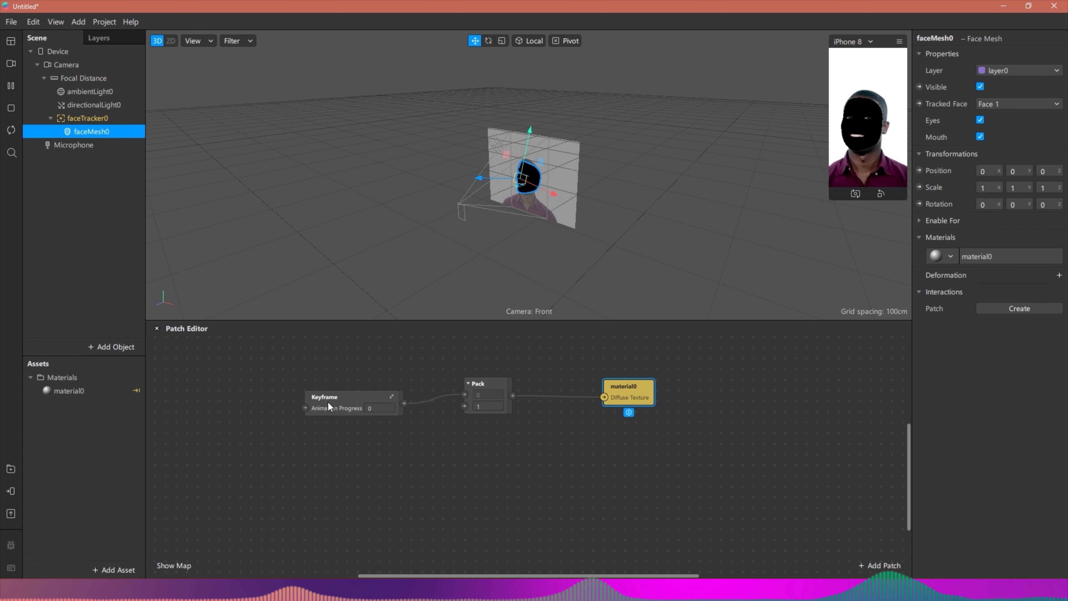
- In the Keyframe timeline, raise the frame 0 keyframes to about 1.03 for X, 1.01 for Y and 0.63 for Z
left_click(392, 395)
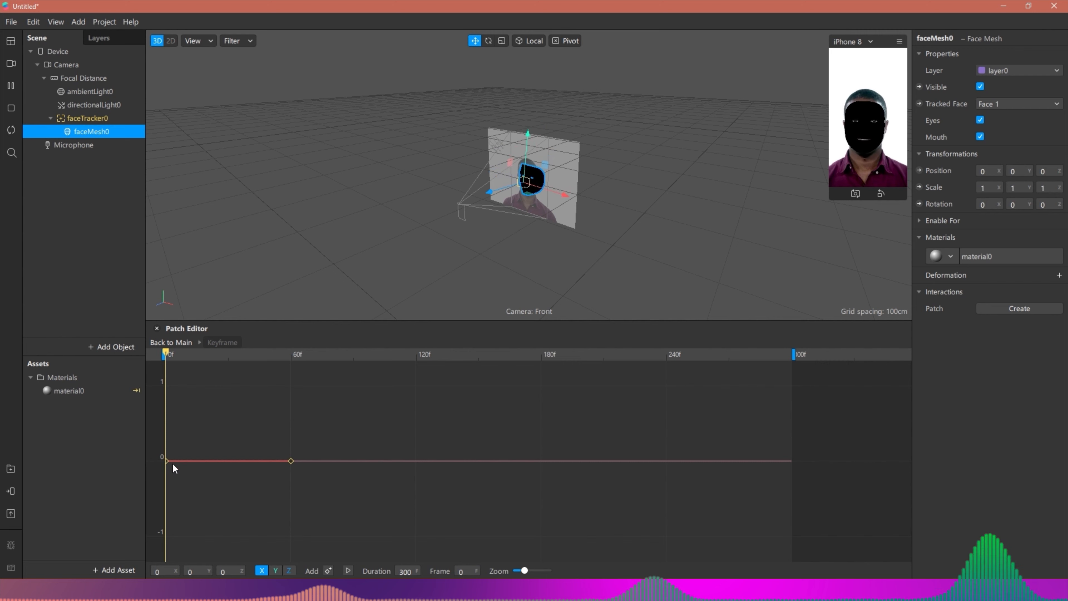
left_click_drag(166, 461, 167, 387)
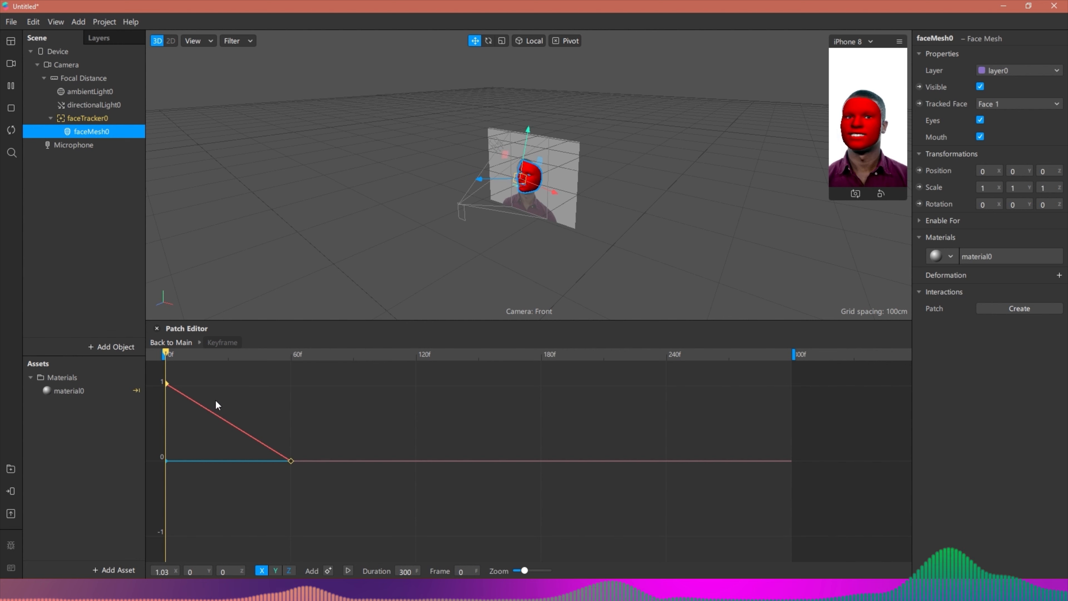
left_click_drag(169, 458, 163, 412)
left_click_drag(167, 459, 155, 383)
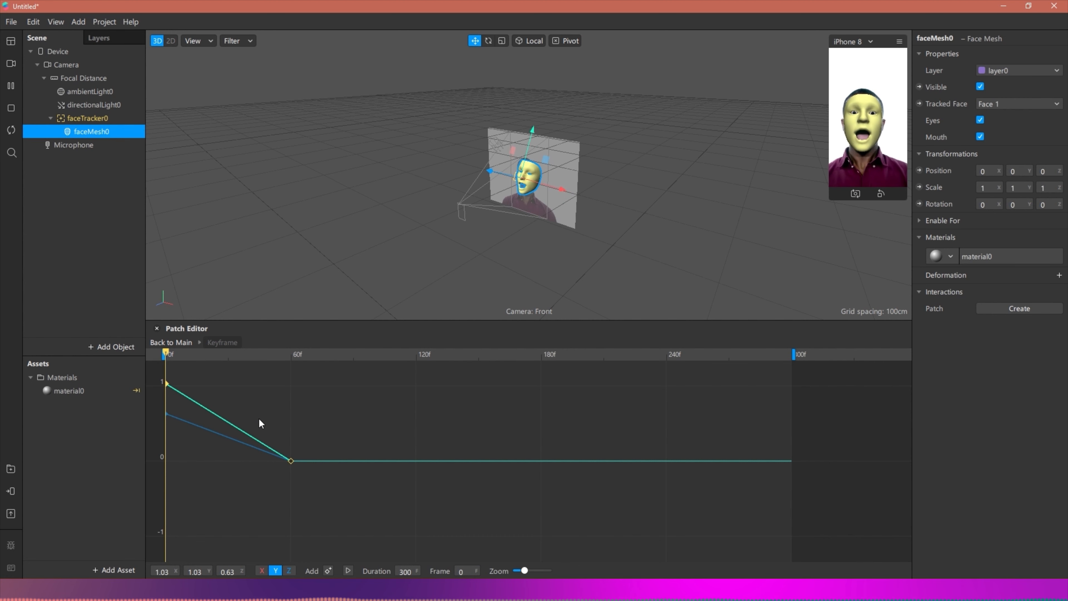
mouse_move(166, 383)
left_mouse_down()
mouse_move(172, 471)
mouse_move(160, 384)
left_mouse_up()
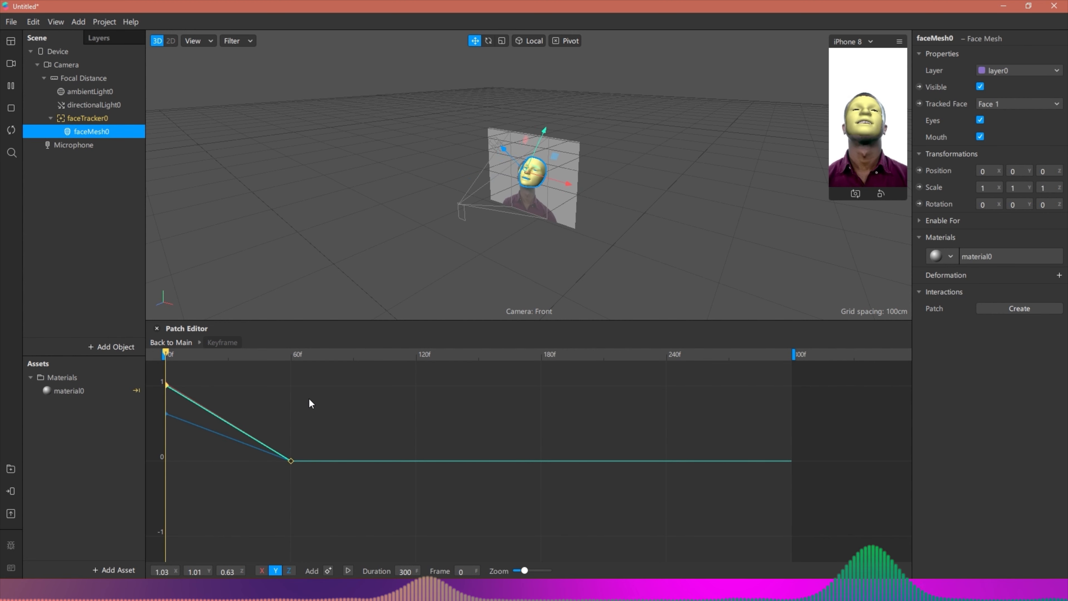
- Move the playhead to frame 60 and set the X value there to 2
mouse_move(292, 354)
left_mouse_down()
mouse_move(275, 352)
mouse_move(290, 352)
left_mouse_up()
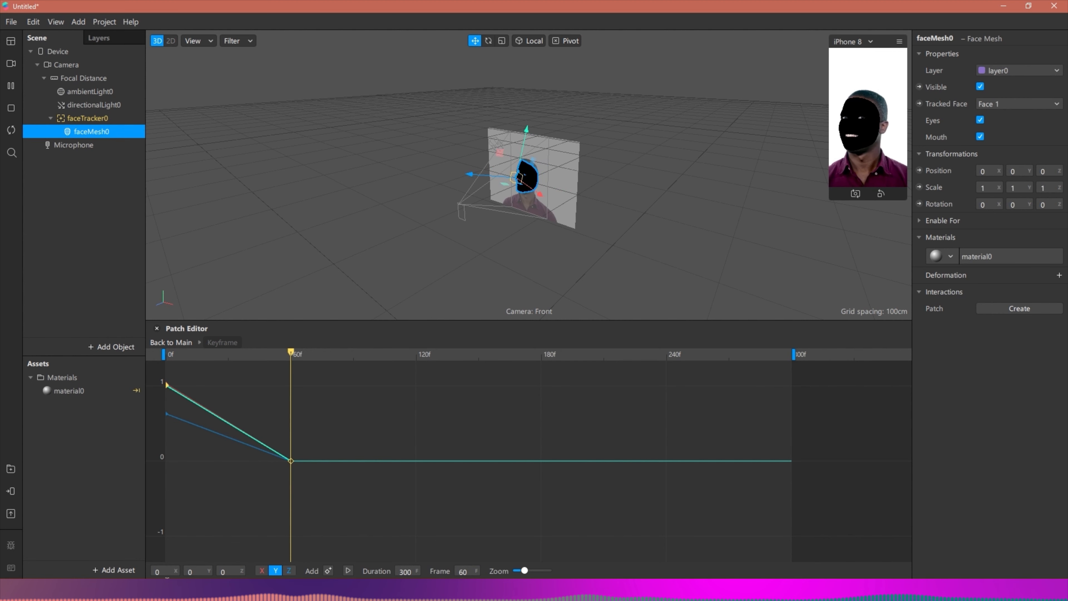
left_click(178, 573)
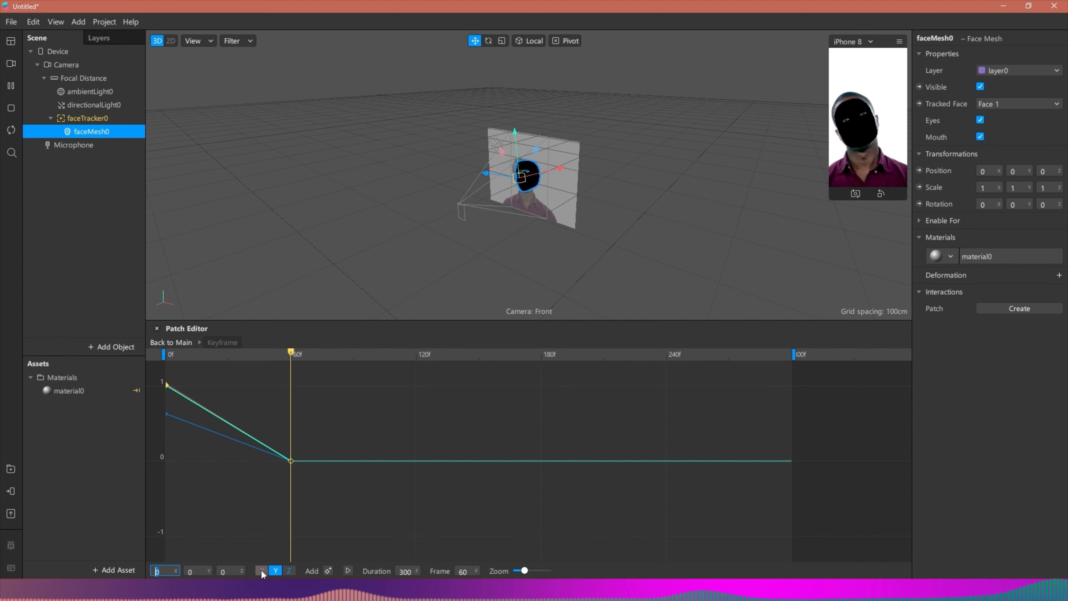
type("2")
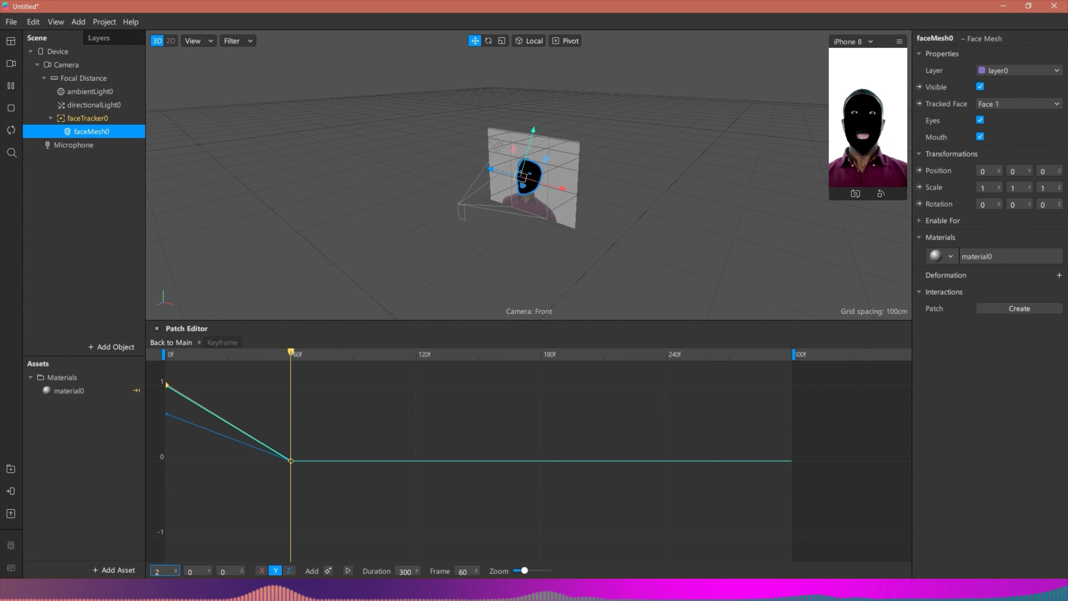
key("Return")
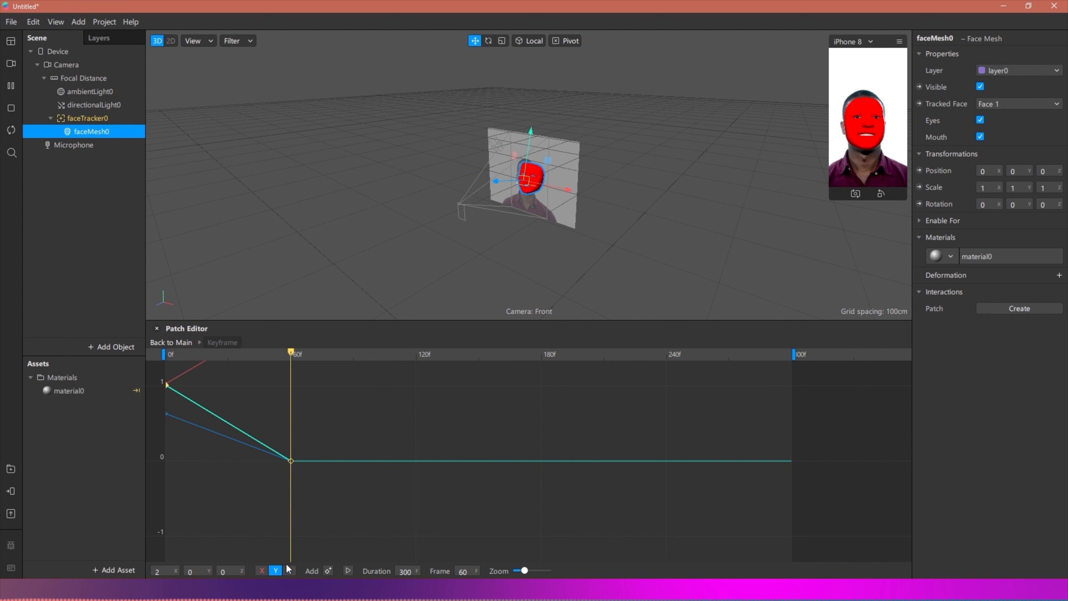
- Set the Y value at frame 60 to -1
left_click(235, 573)
left_click(198, 571)
key("BackSpace")
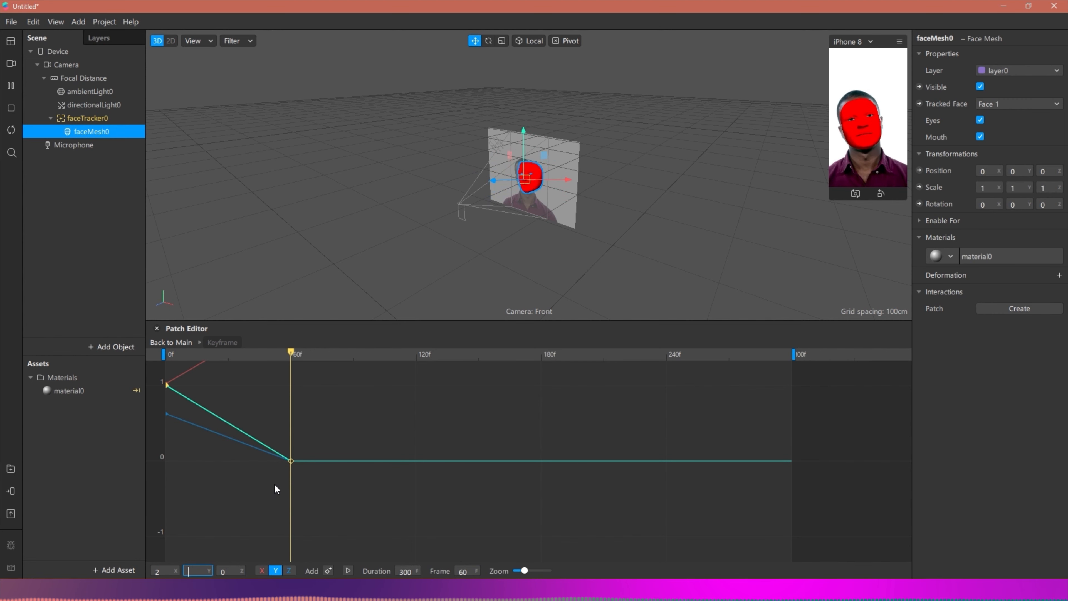
type("01")
key("BackSpace")
key("BackSpace")
type("-1")
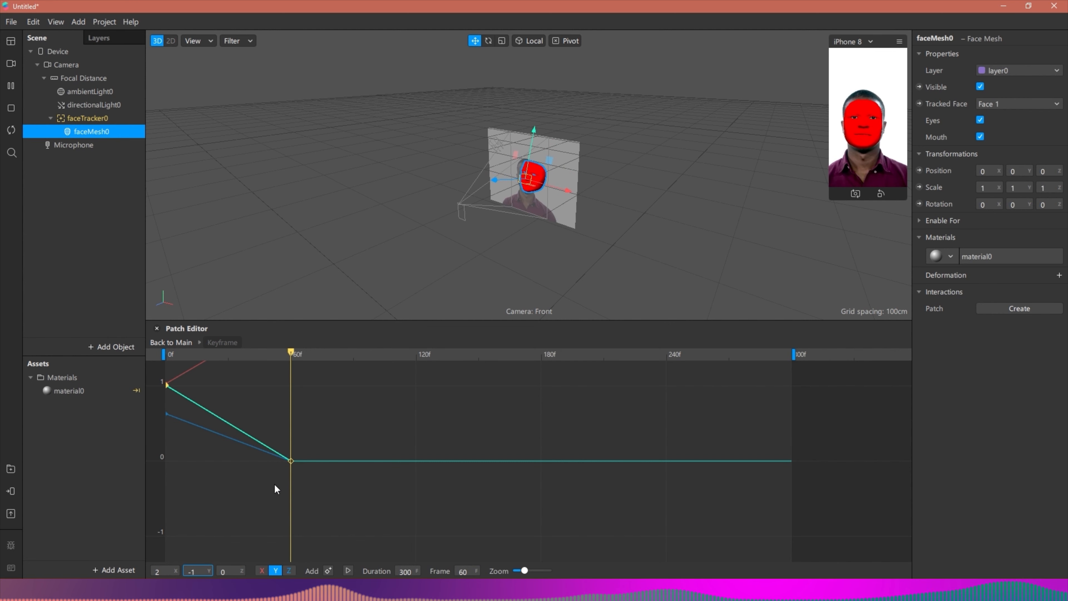
key("Return")
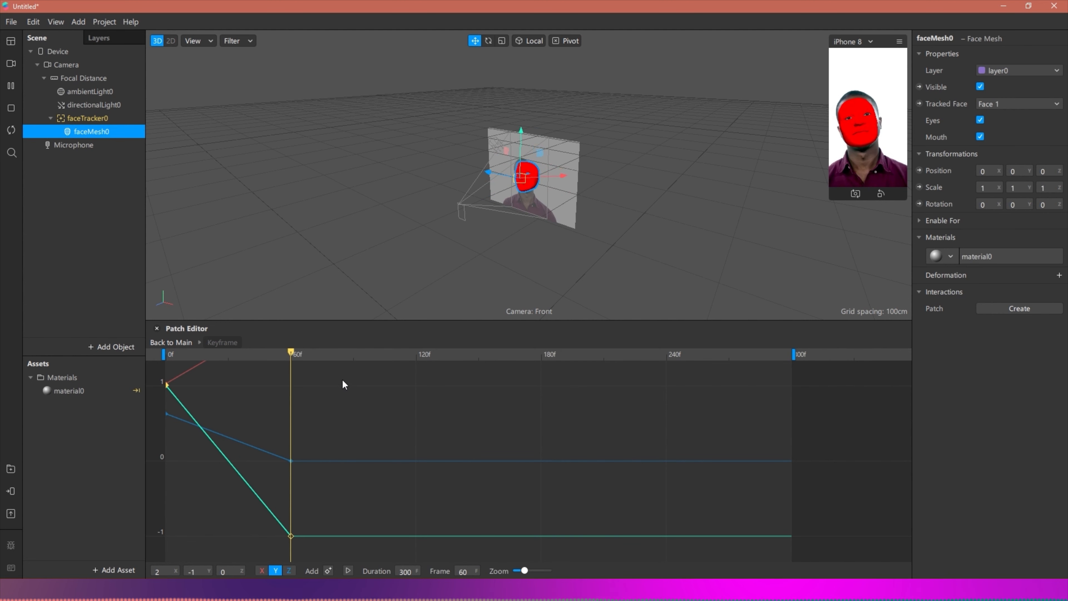
- Move the playhead to frame 120 and enter 1 for each of the X, Y and Z values
left_click_drag(340, 356, 416, 364)
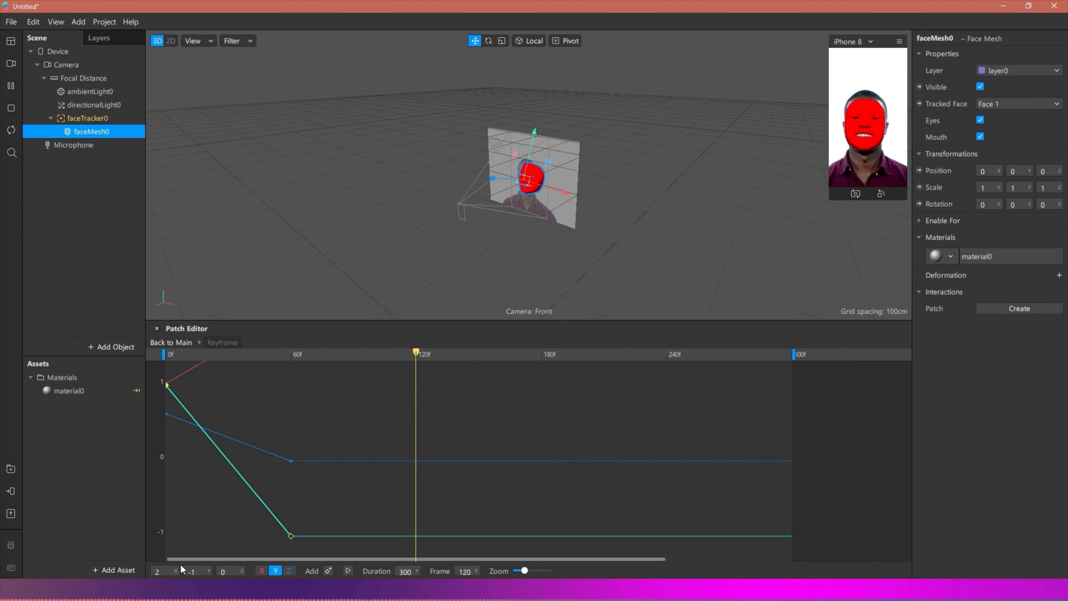
left_click(154, 571)
type("1")
left_click(186, 572)
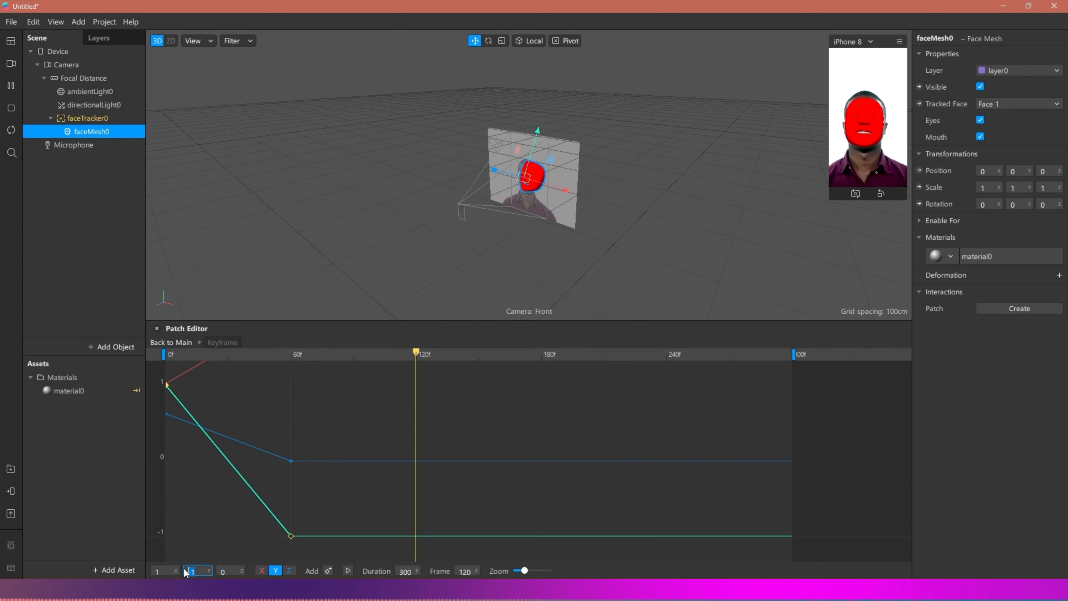
type("1")
left_click(230, 572)
type("1")
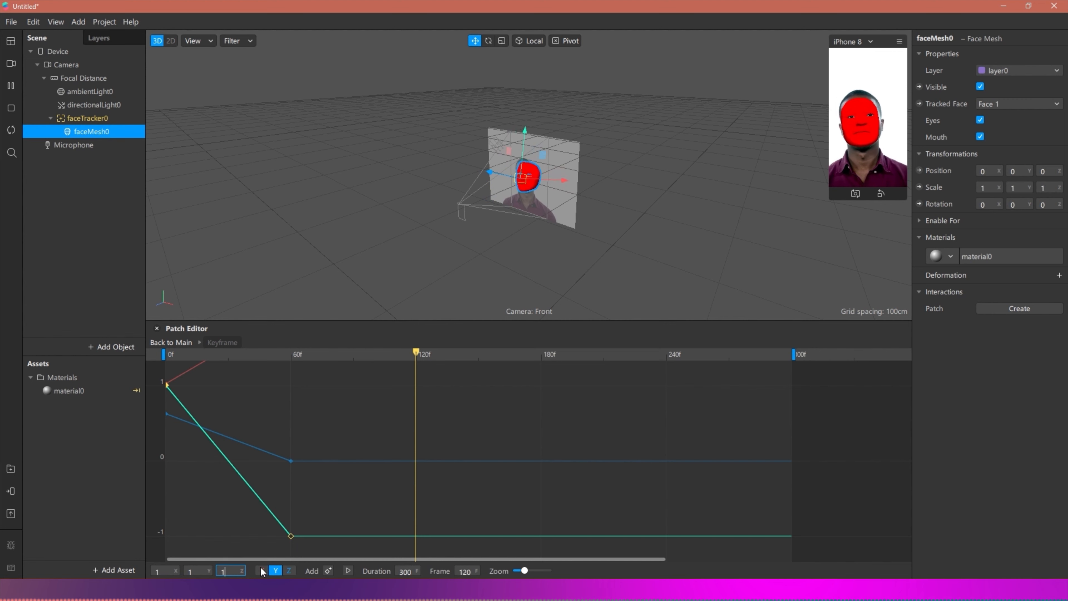
- Add a keyframe at frame 120 and delete it again
left_click(328, 571)
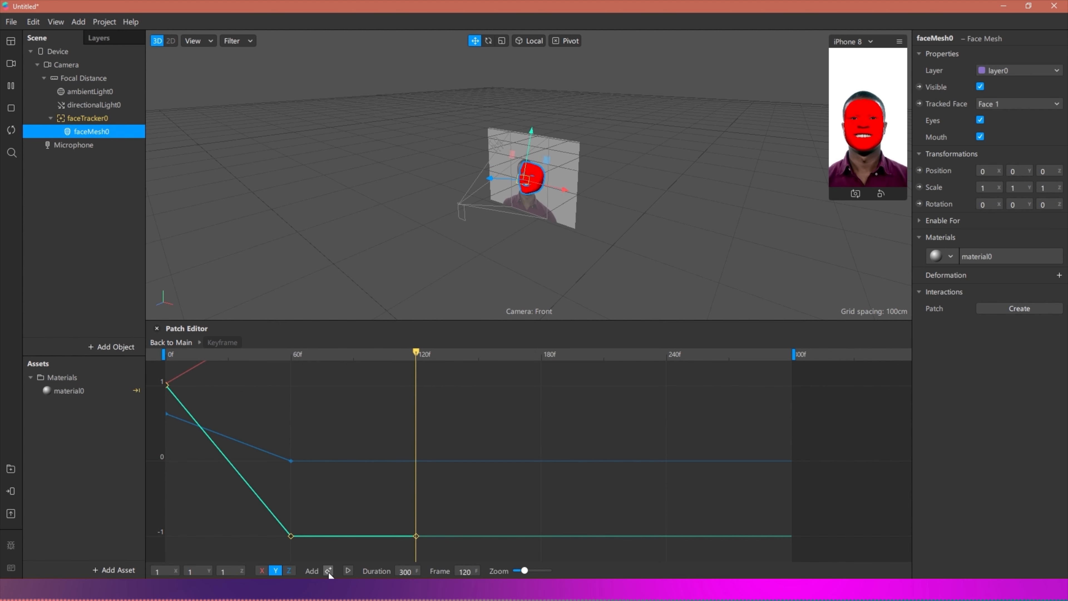
left_click(416, 536)
key("Delete")
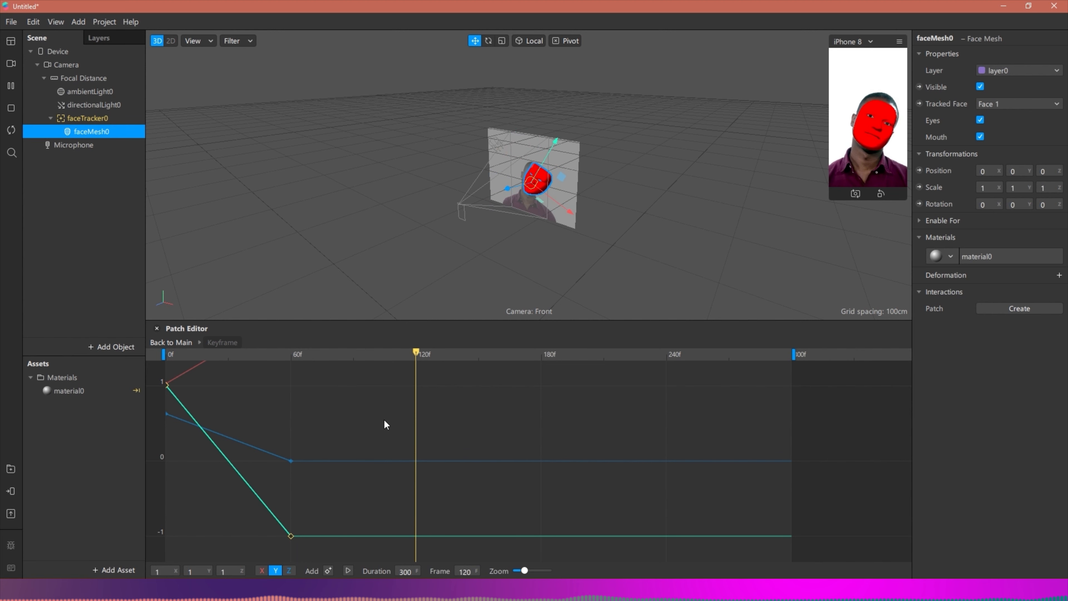
- Apply the entered value of 1 for X, Y and Z as keyframes at frame 120
left_click(172, 571)
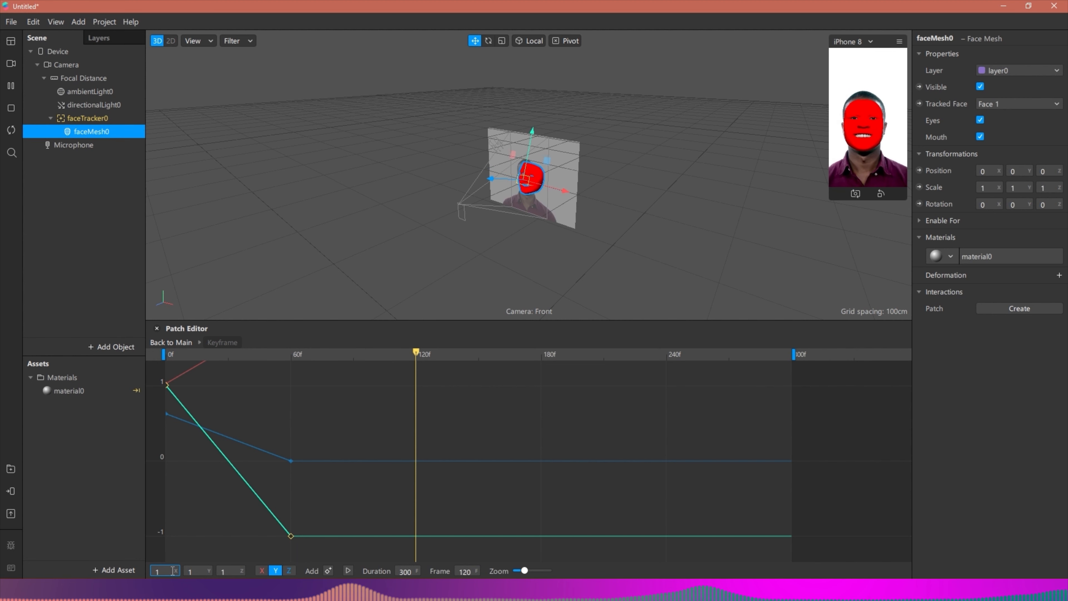
key("Return")
left_click(206, 572)
key("Return")
left_click(227, 572)
key("Return")
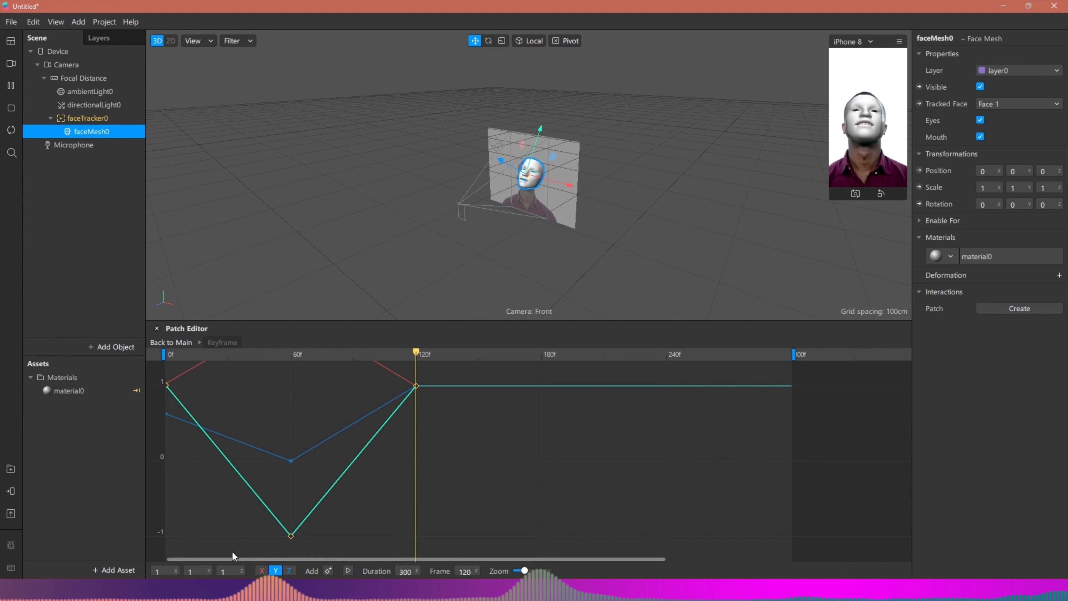
- Play the keyframe animation from frame 0 to preview the face color change, and stop playback
left_click_drag(387, 354, 129, 335)
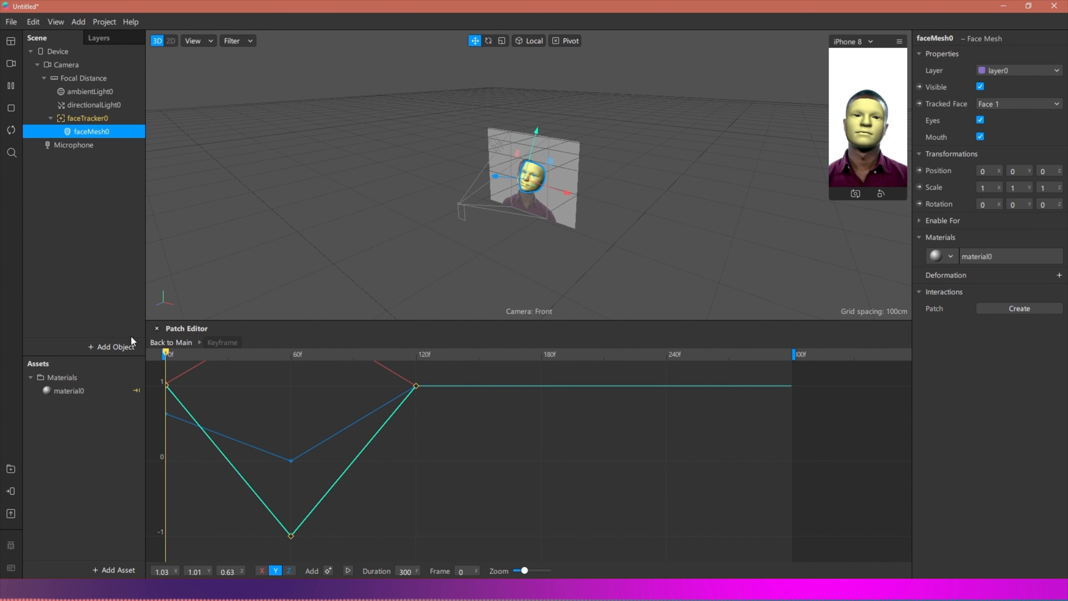
left_click(349, 570)
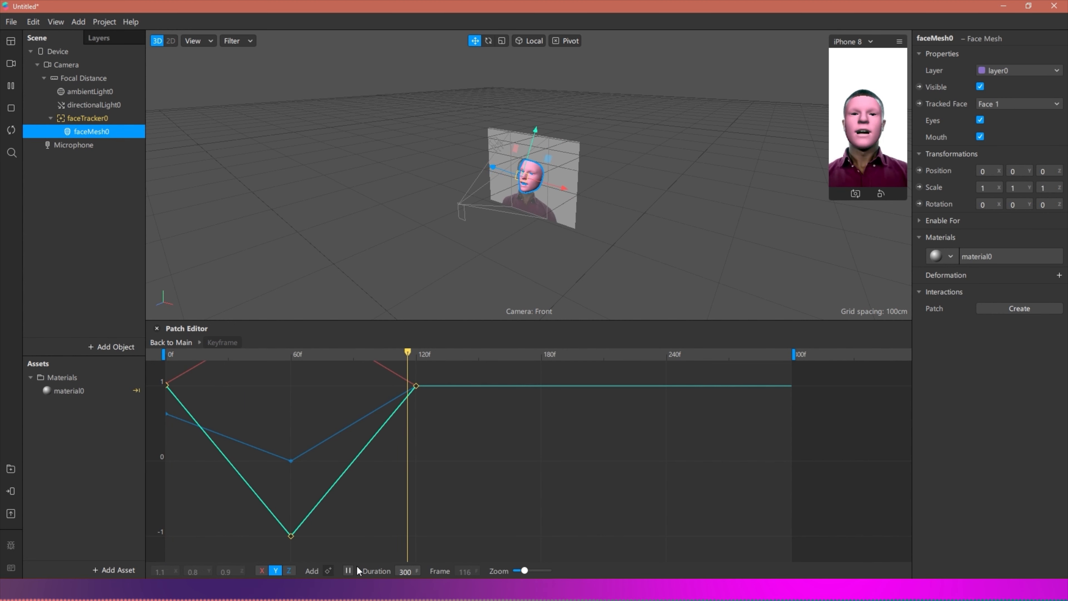
left_click(348, 571)
- Shorten the keyframe animation's duration to 120 frames and return to the main patch graph
left_click_drag(763, 356, 415, 361)
left_click_drag(797, 356, 442, 354)
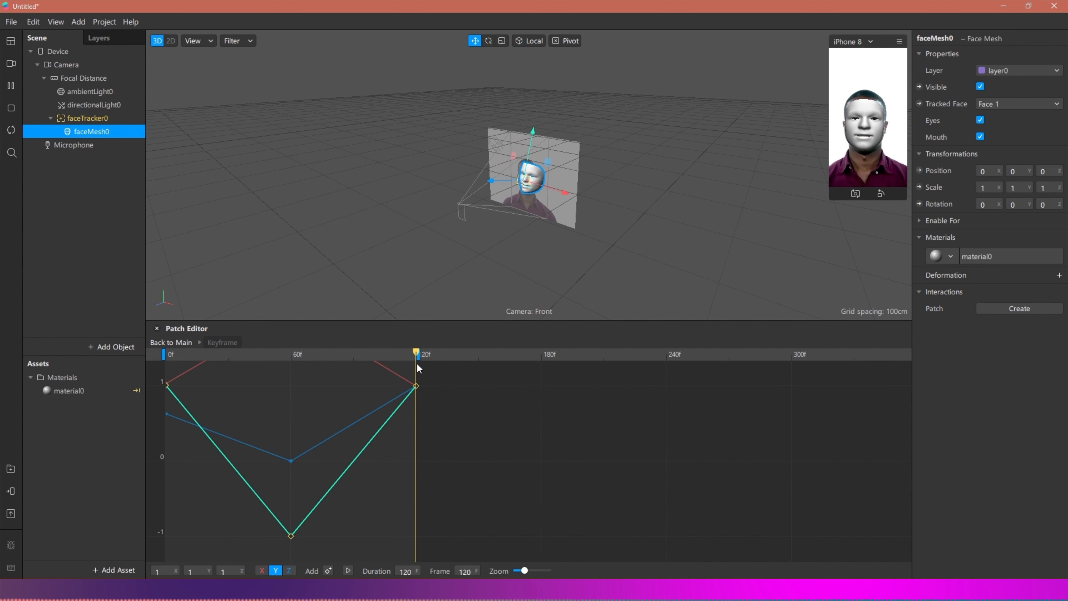
left_click(178, 343)
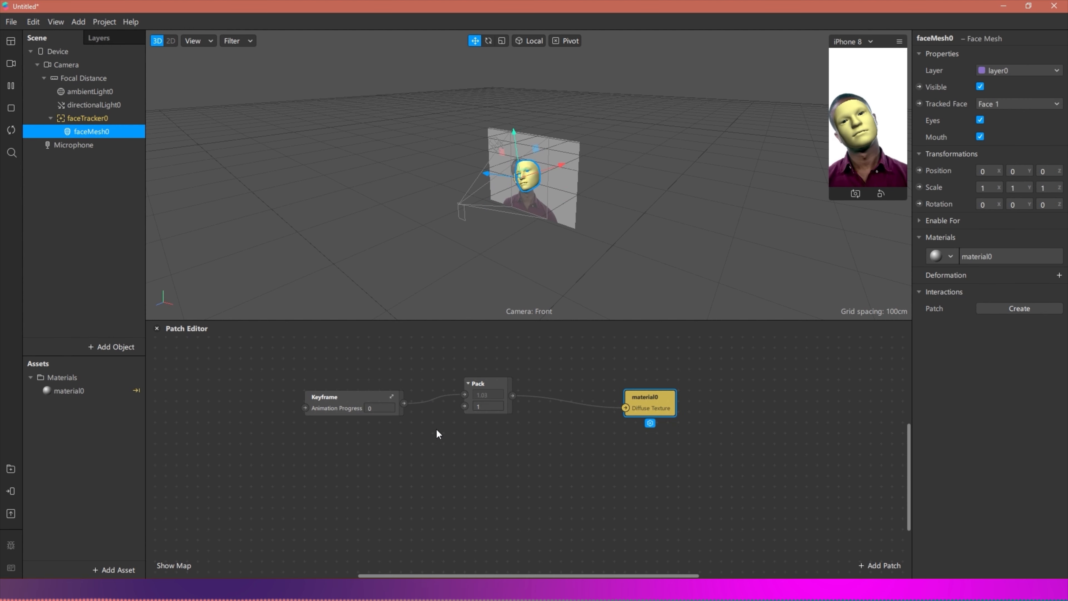
- Add a Loop Animation patch and connect its Progress output to the Keyframe patch's Animation Progress input
right_click(206, 397)
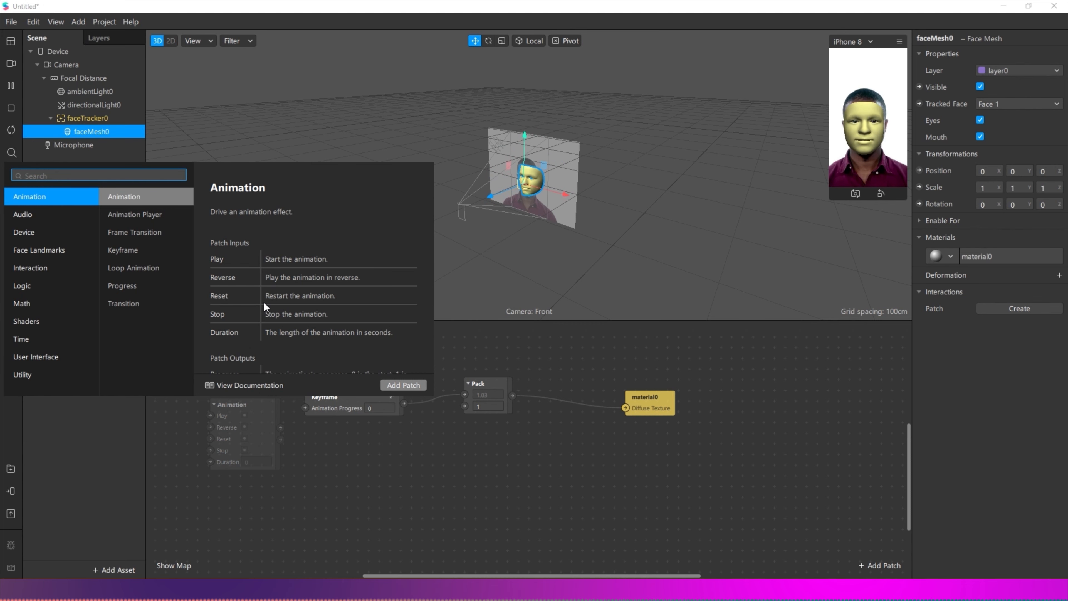
type("loop")
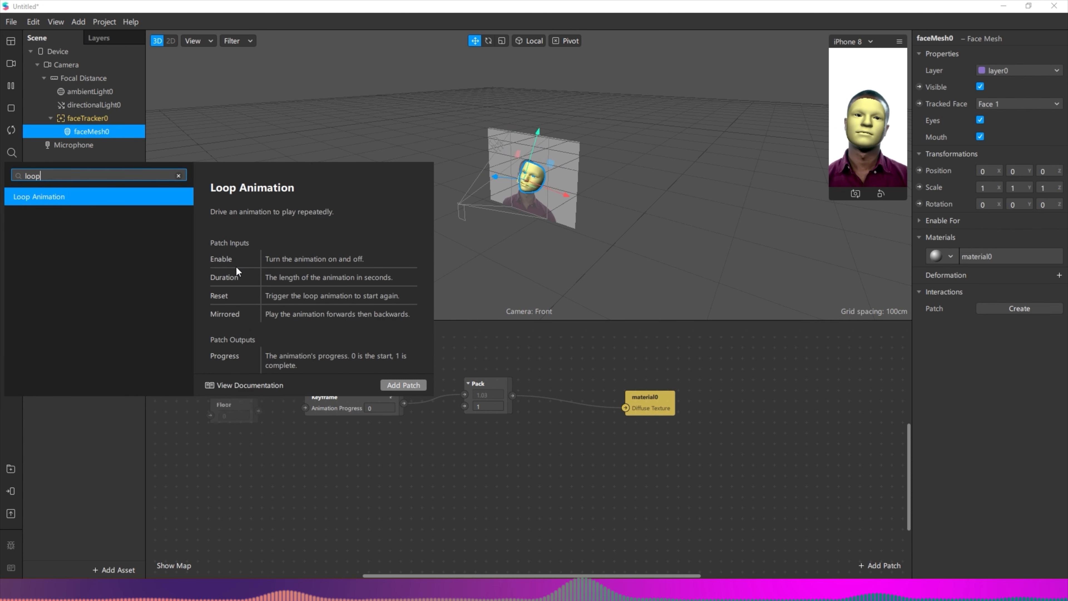
left_click(419, 383)
left_click_drag(240, 397, 305, 408)
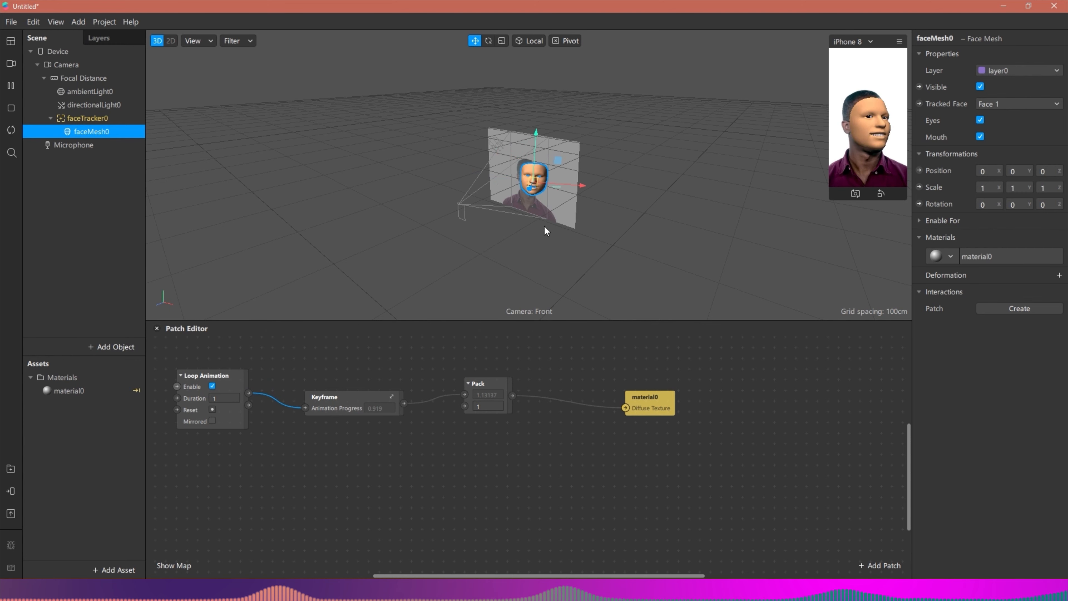
- Set the Loop Animation's duration to 10 and enable Mirrored
left_click(224, 399)
type("10")
key("Return")
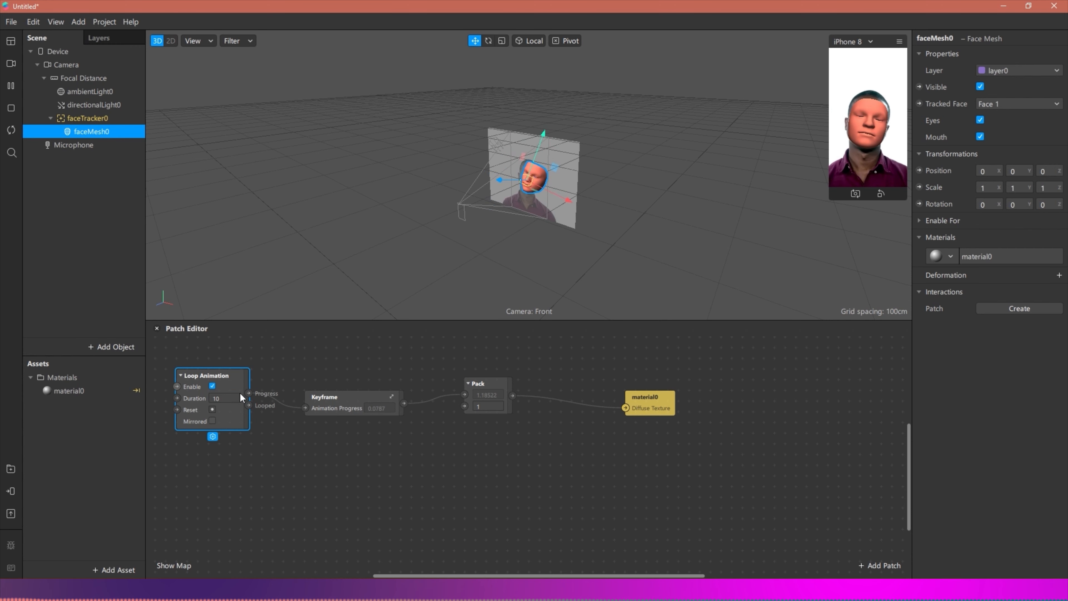
left_click(212, 421)
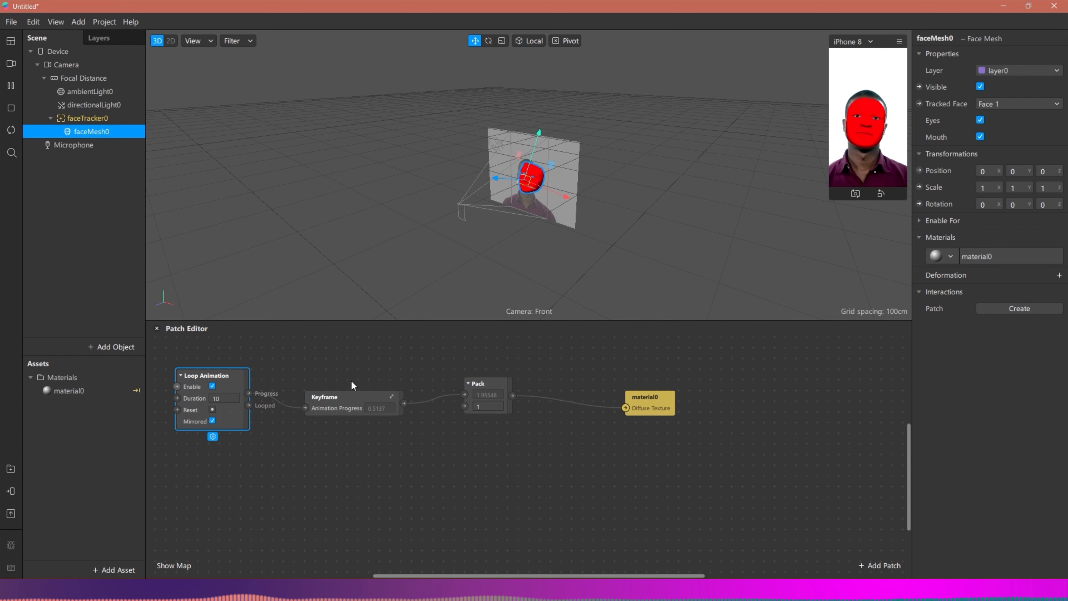
- Rearrange the Loop Animation, Keyframe, Pack and material0 patches into a tidy row higher in the graph
left_click_drag(314, 399, 322, 377)
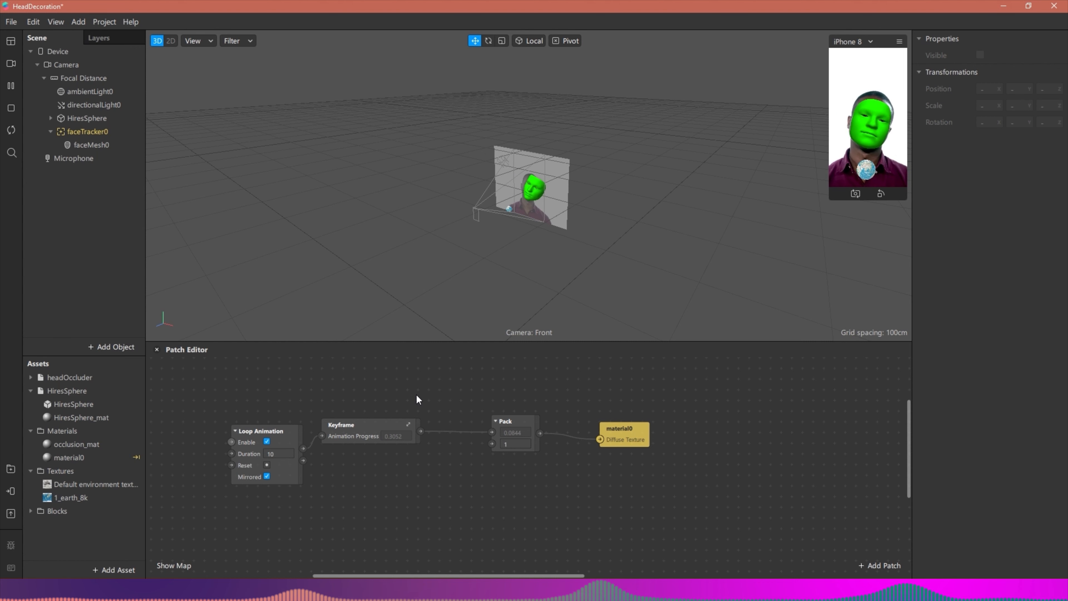
left_click_drag(287, 438, 261, 408)
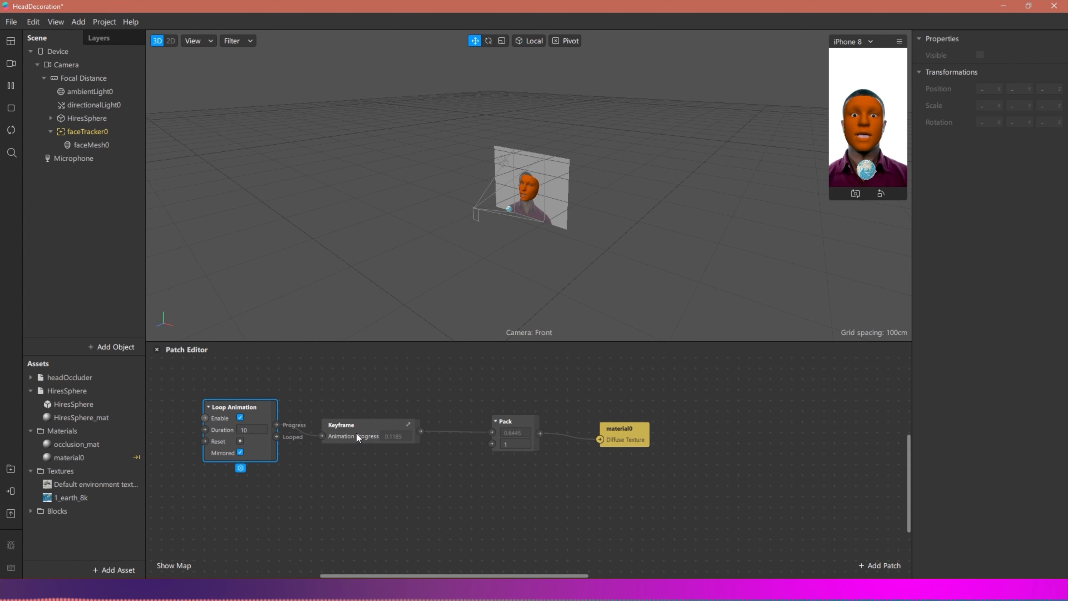
left_click_drag(357, 433, 358, 414)
left_click_drag(496, 421, 487, 396)
left_click(609, 424)
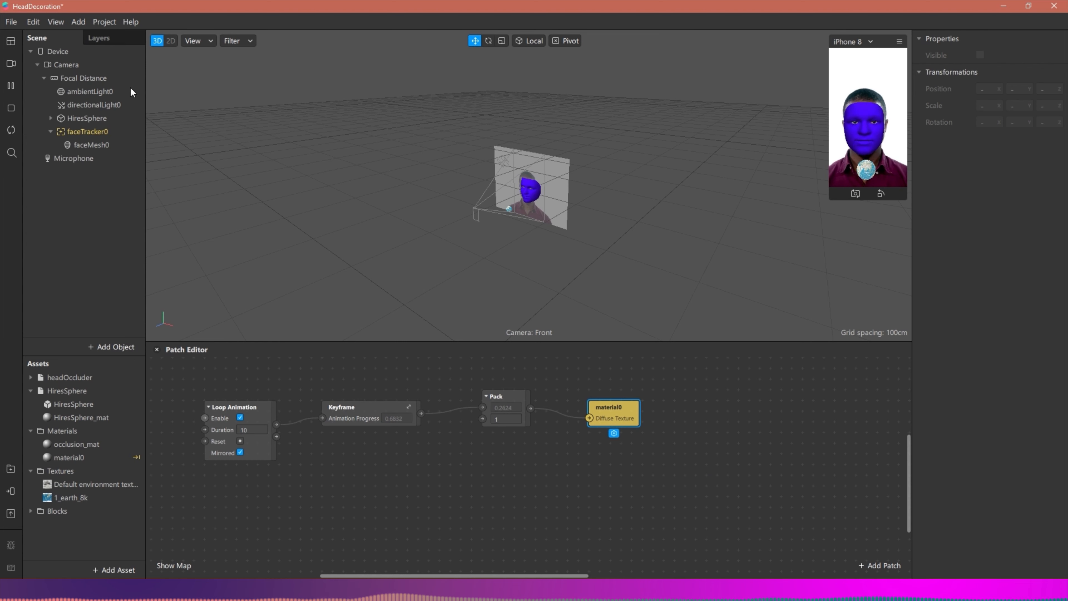
- Select HiresSphere in the scene, enlarge the device preview and deselect the material0 patch
left_click(83, 119)
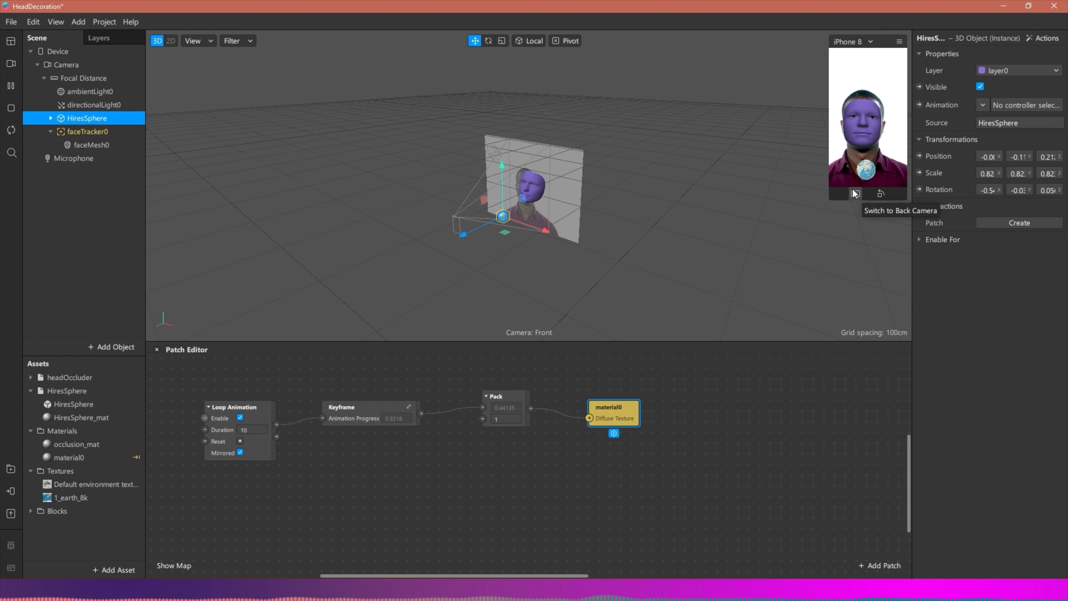
left_click_drag(838, 270, 753, 375)
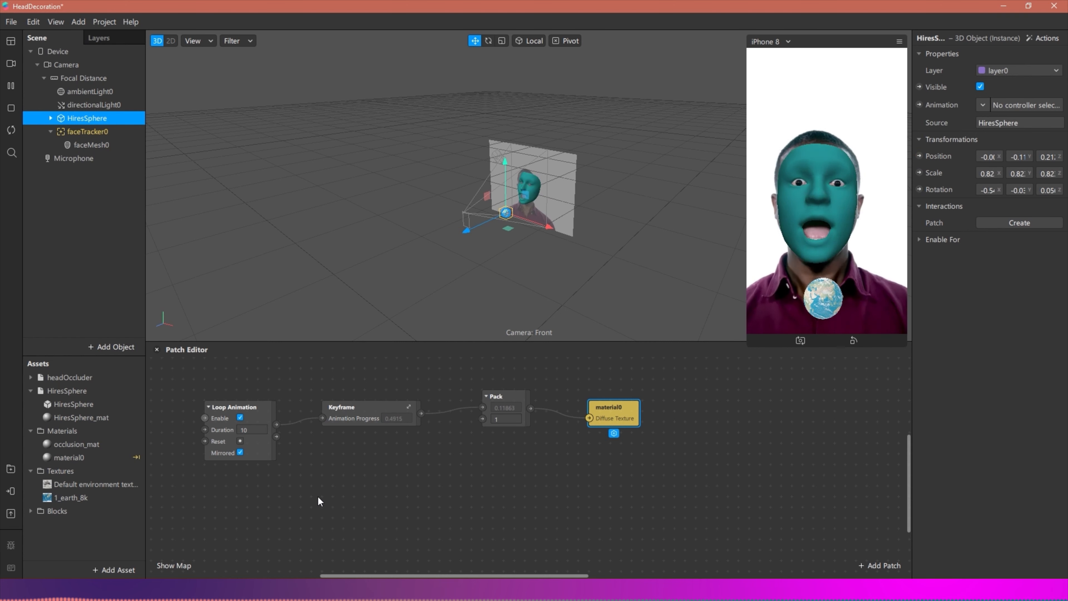
left_click(372, 504)
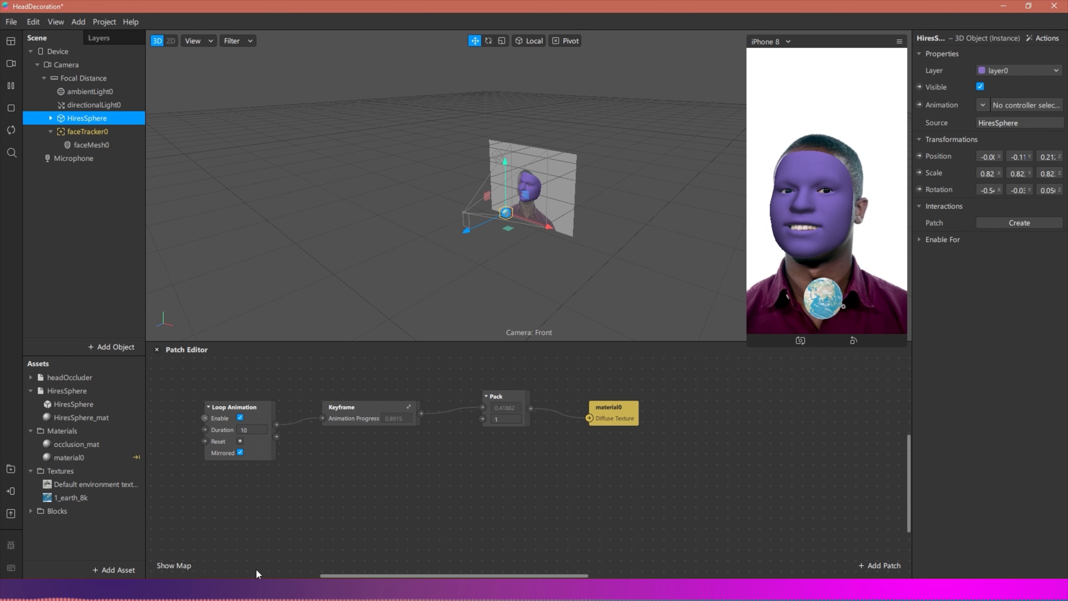
- Add a second Keyframe patch and place it directly below the first one
right_click(342, 495)
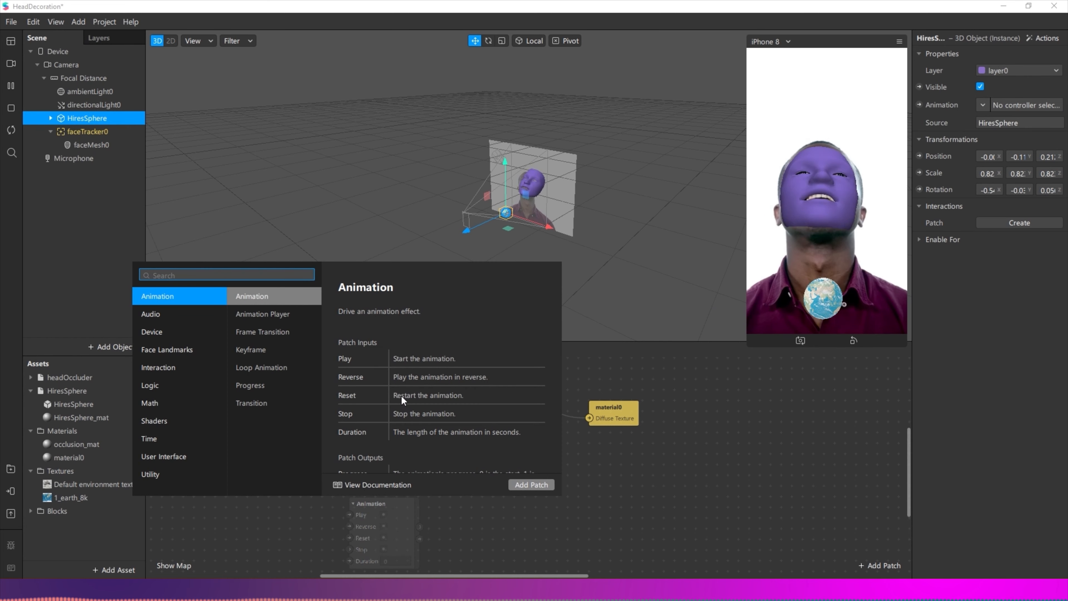
type("keyframe")
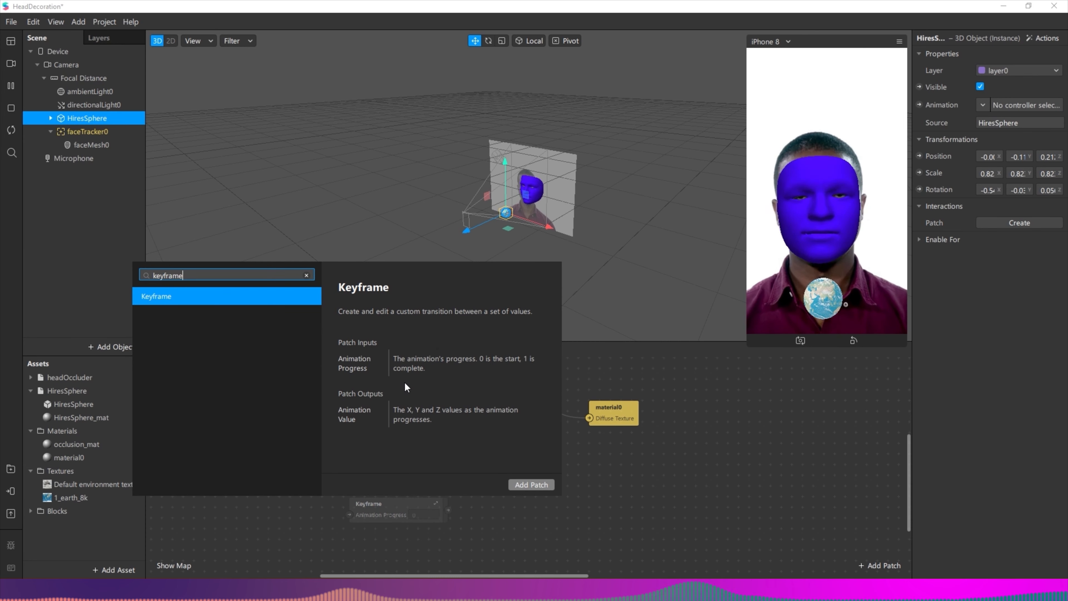
left_click(521, 483)
left_click_drag(381, 500, 353, 445)
- Add a Transition patch and place it below the second Keyframe patch
right_click(349, 519)
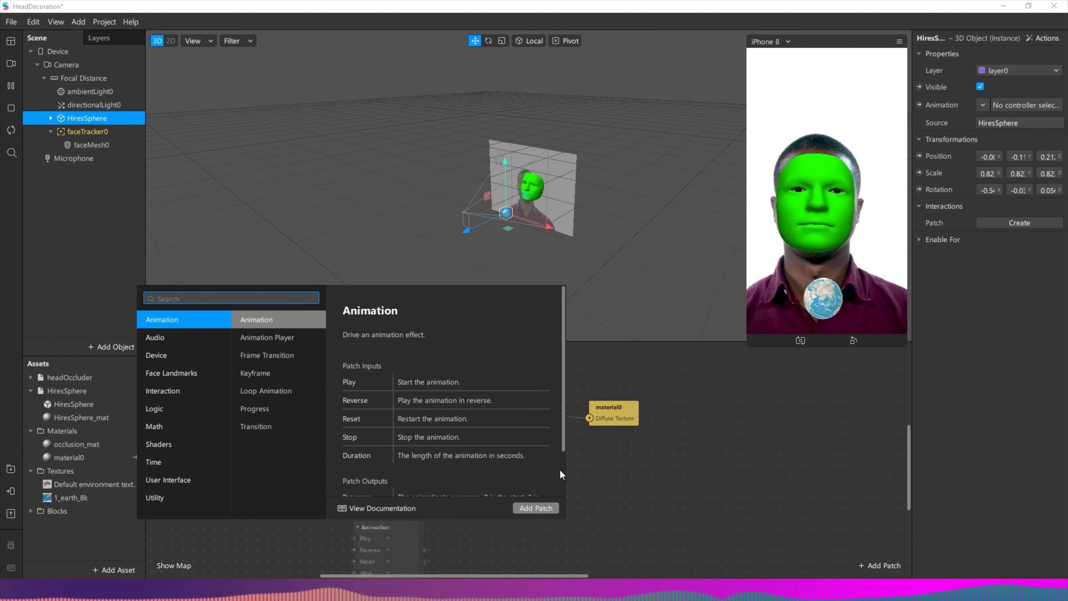
type("transition")
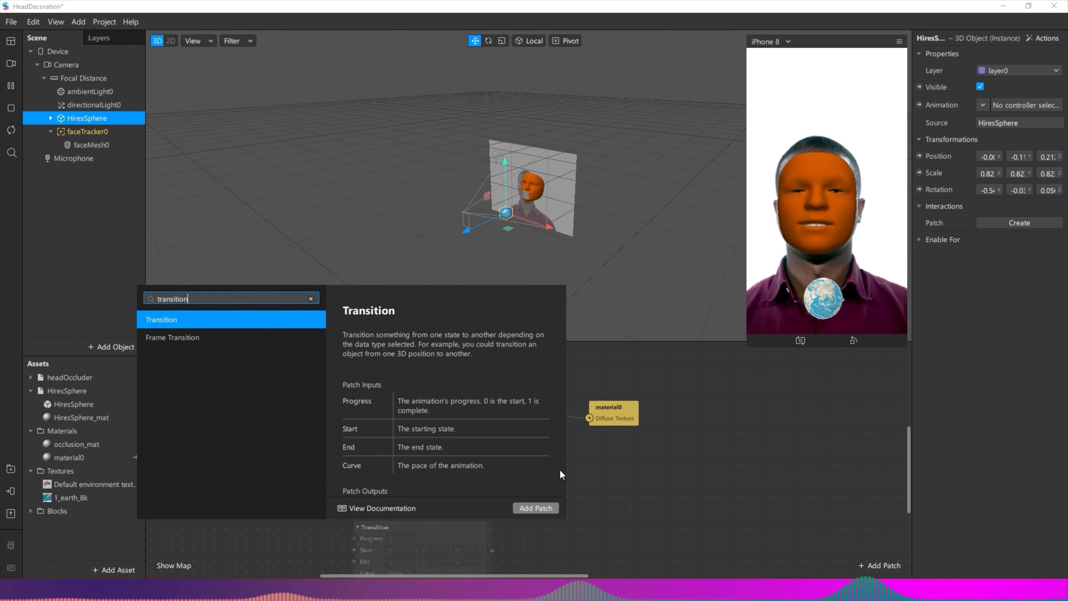
left_click(526, 507)
left_click_drag(400, 528, 358, 494)
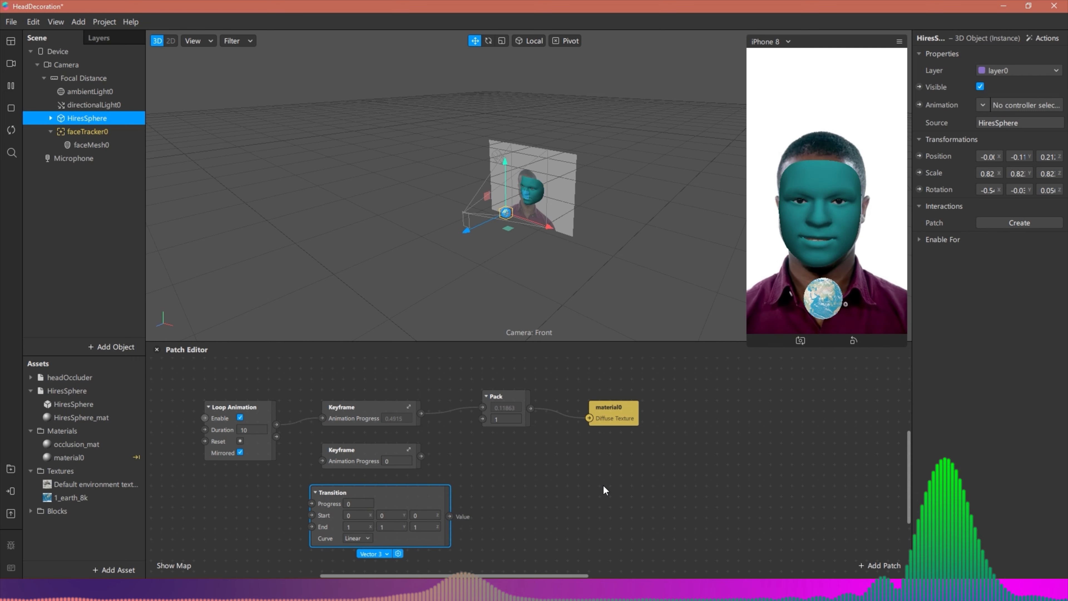
- Compare the Keyframe patches with the Transition patch and examine the Transition's available curve types
left_click(355, 411)
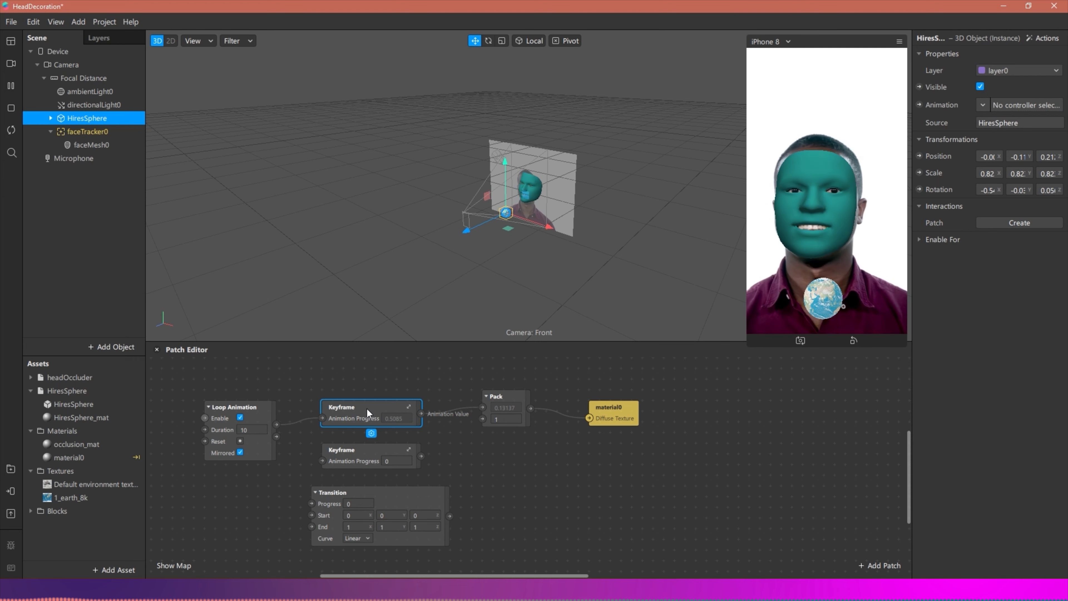
left_click(354, 493)
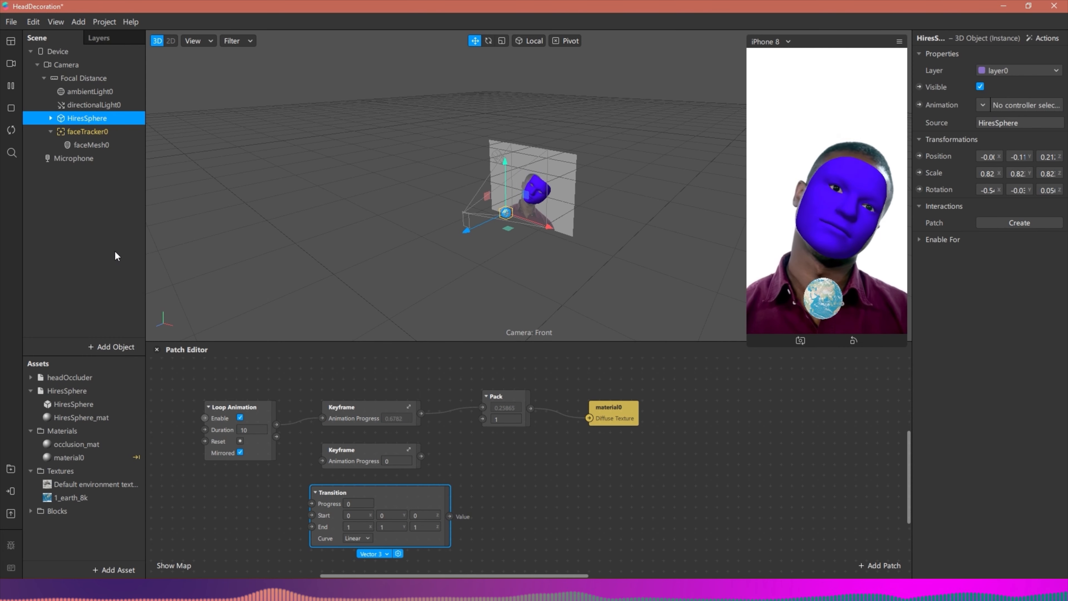
left_click(342, 449)
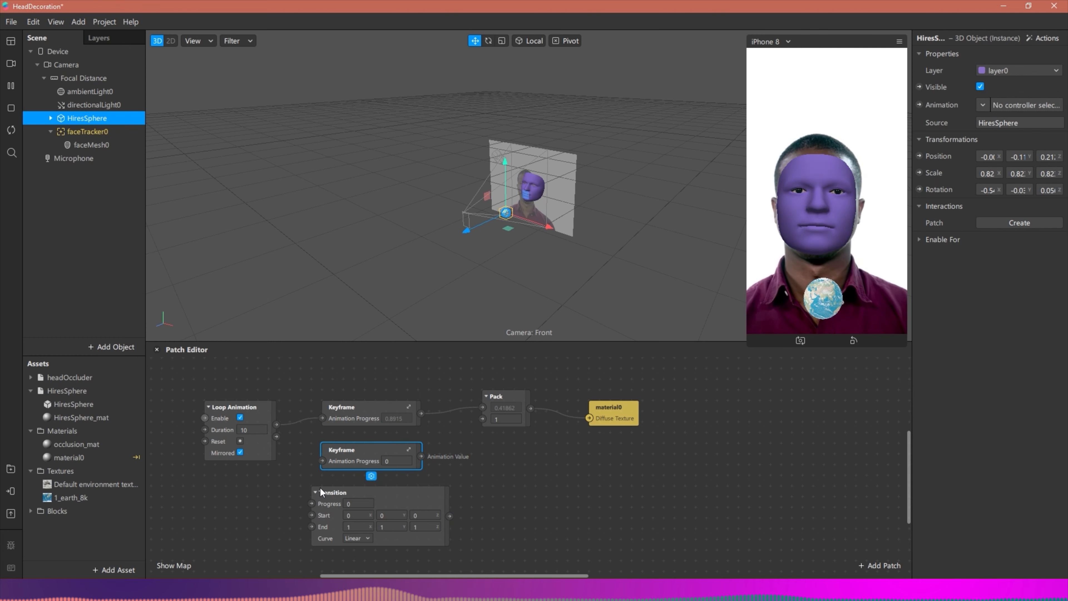
left_click(337, 497)
left_click(364, 537)
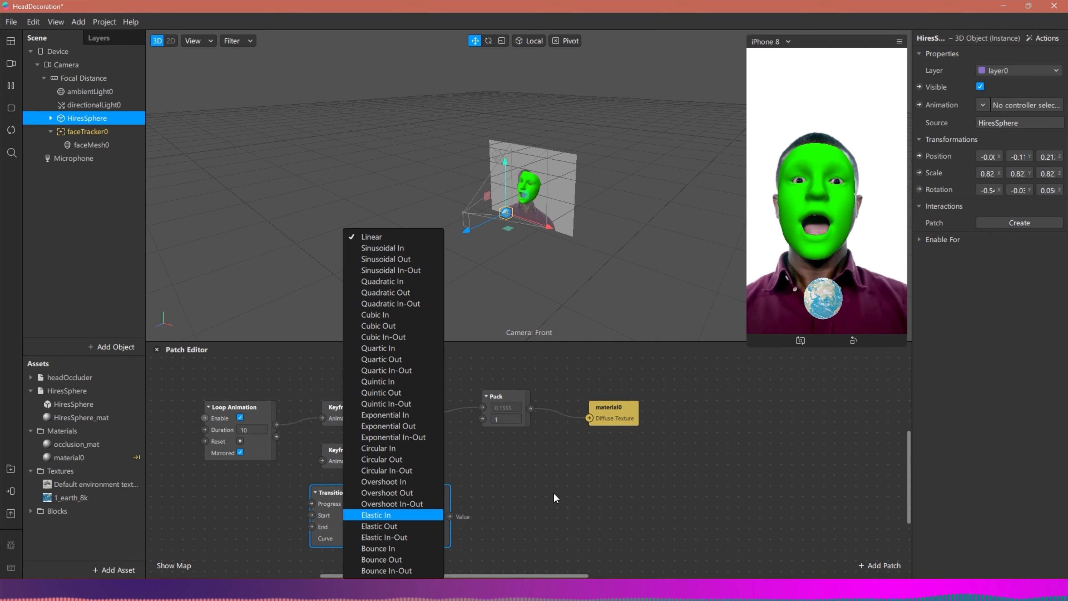
left_click(463, 452)
left_click(342, 462)
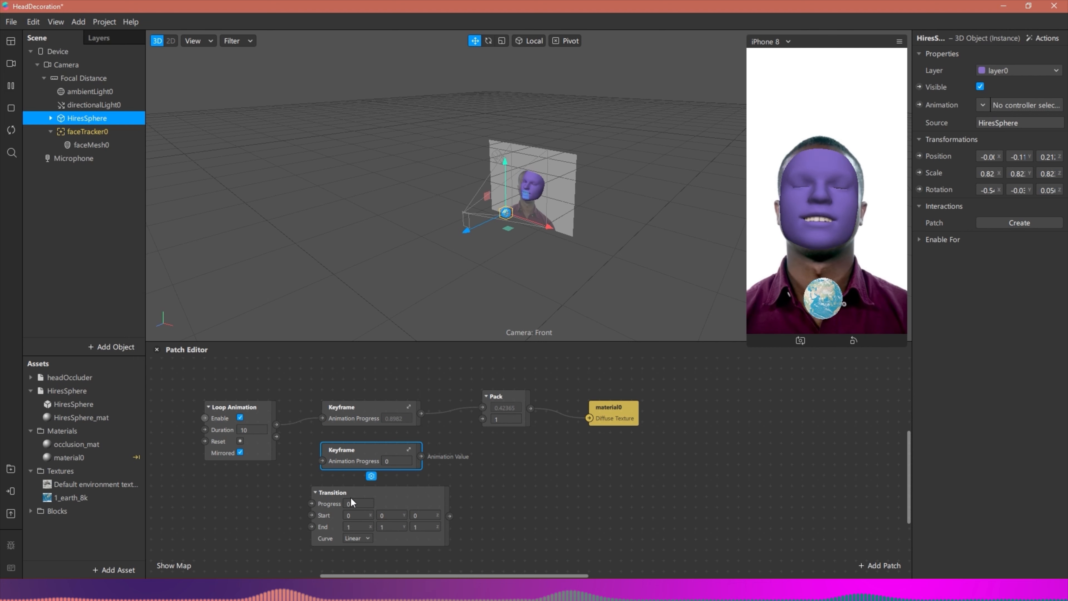
- Delete the Transition patch and move the second Keyframe patch down into its place
left_click(324, 496)
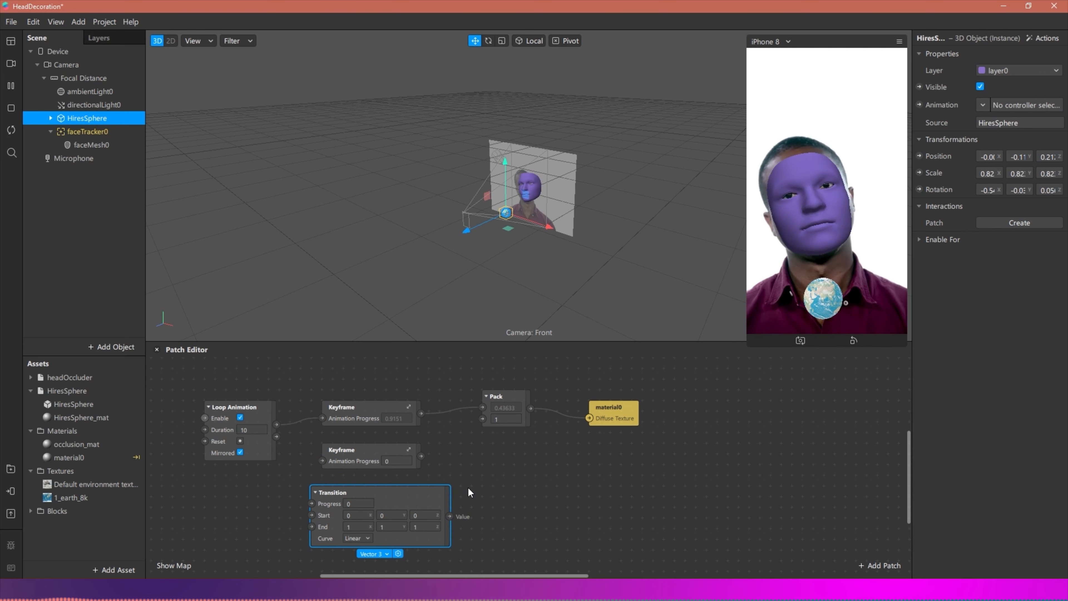
key("Delete")
left_click_drag(335, 461, 335, 503)
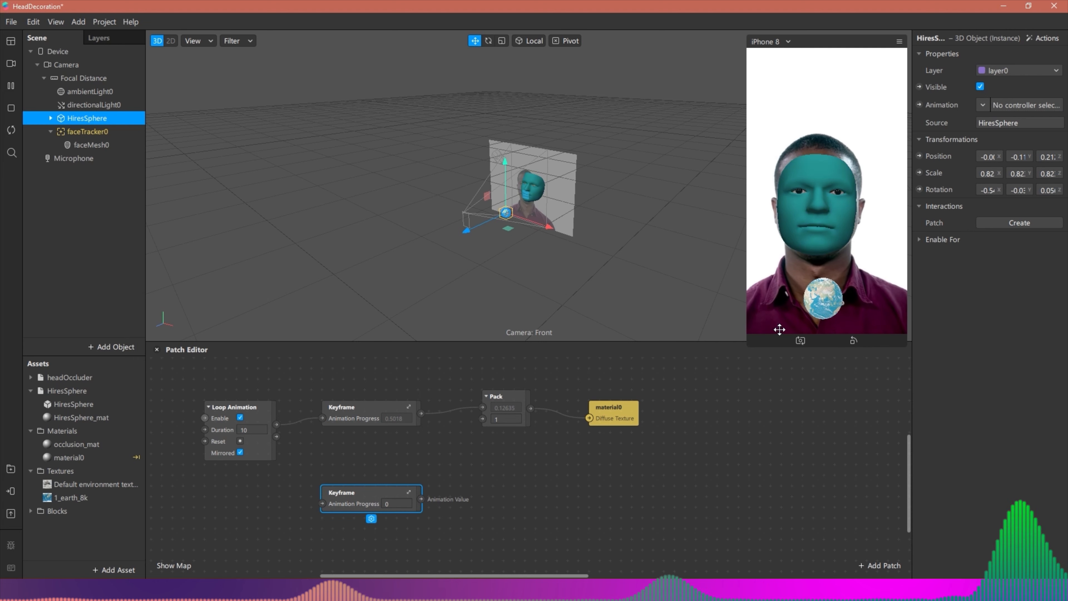
- Create a patch for HiresSphere's Position property and align it beside the second Keyframe patch
left_click(920, 156)
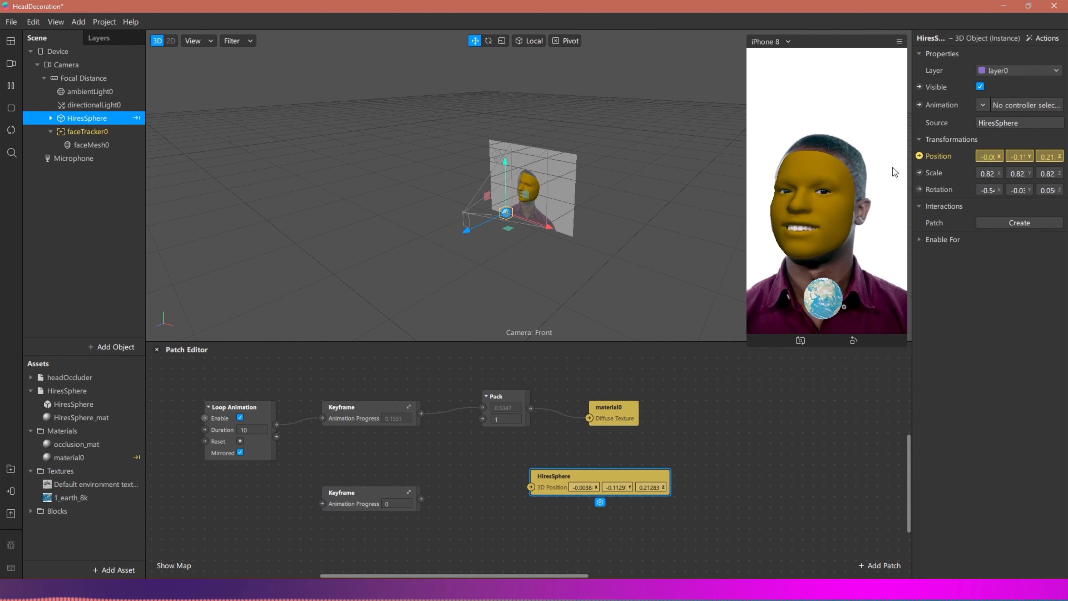
left_click_drag(542, 483, 546, 499)
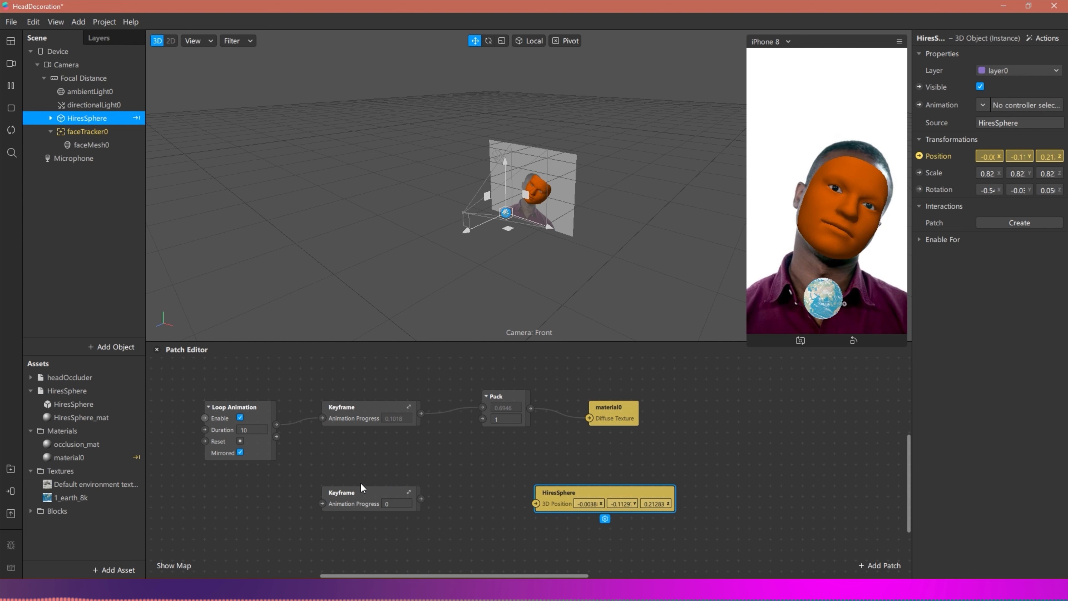
left_click(345, 495)
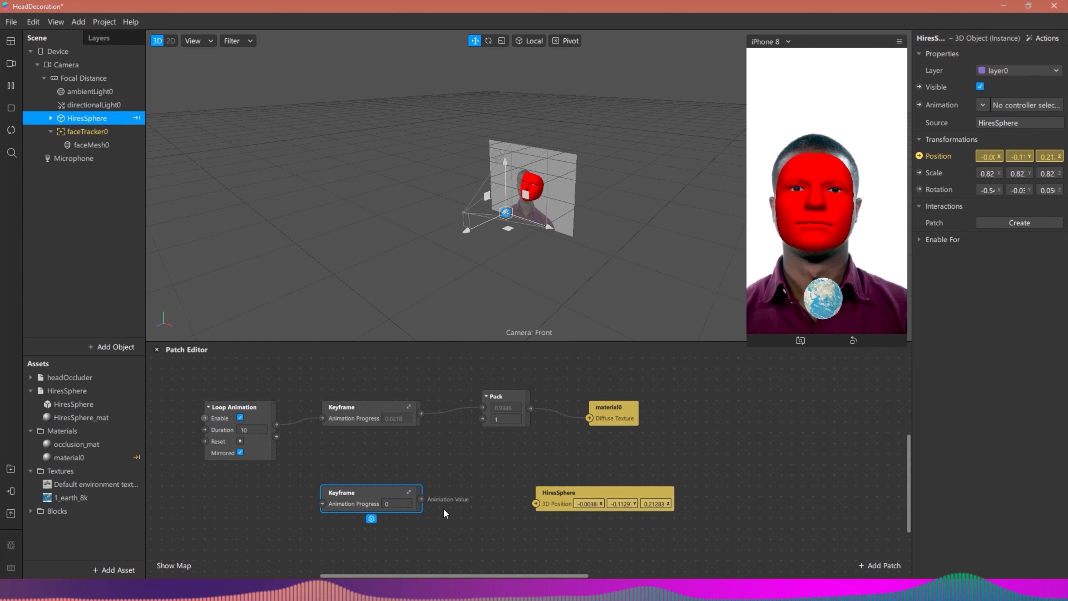
- Open the second Keyframe patch's timeline and review its X, Y and Z curves, ending on X
left_click(409, 491)
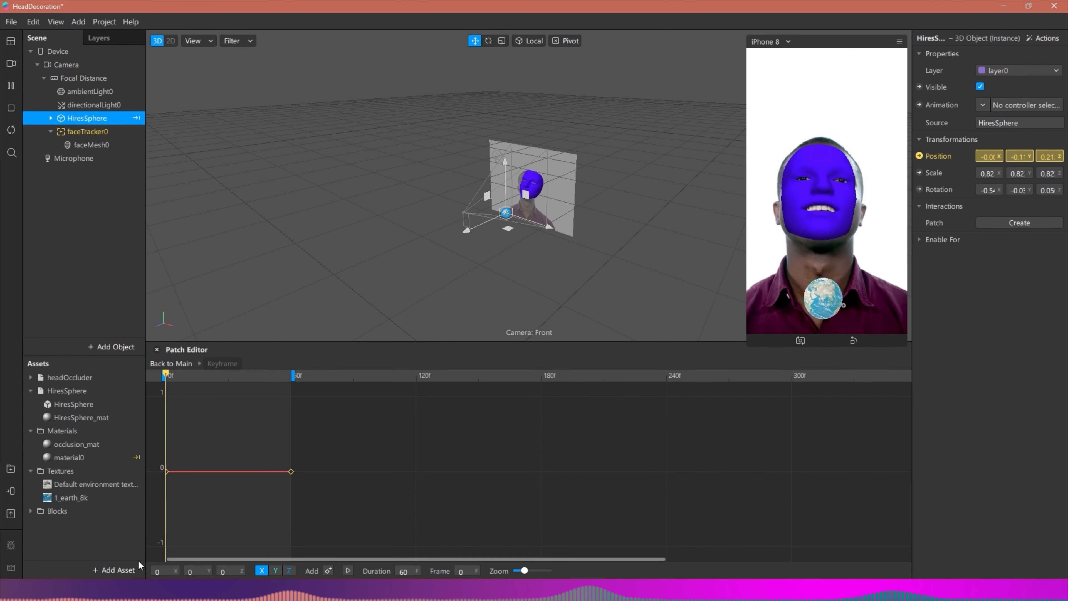
left_click(273, 571)
left_click(288, 571)
left_click(264, 571)
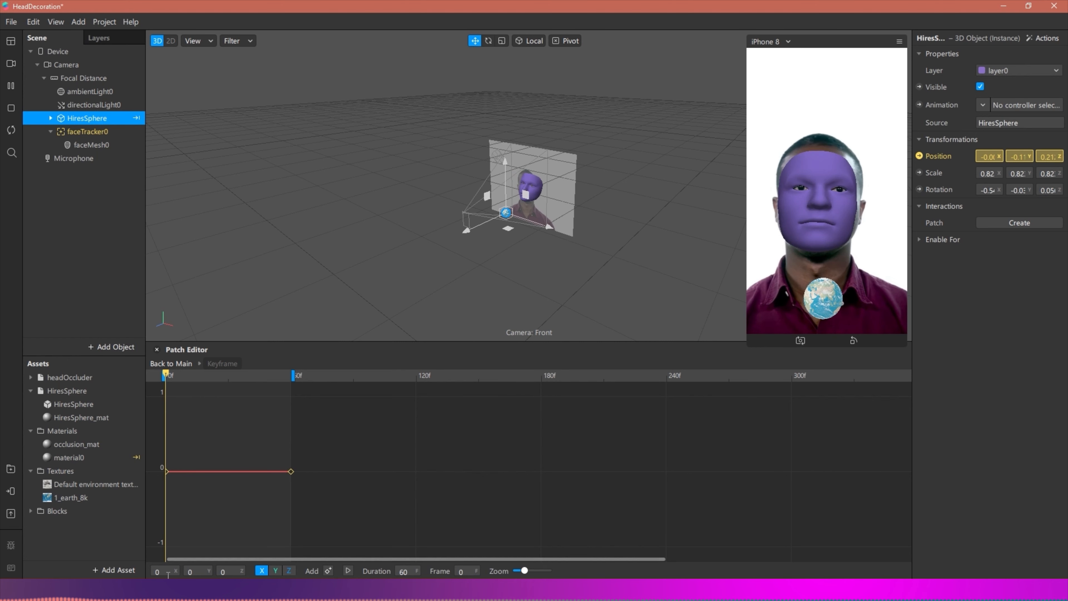
left_click(153, 571)
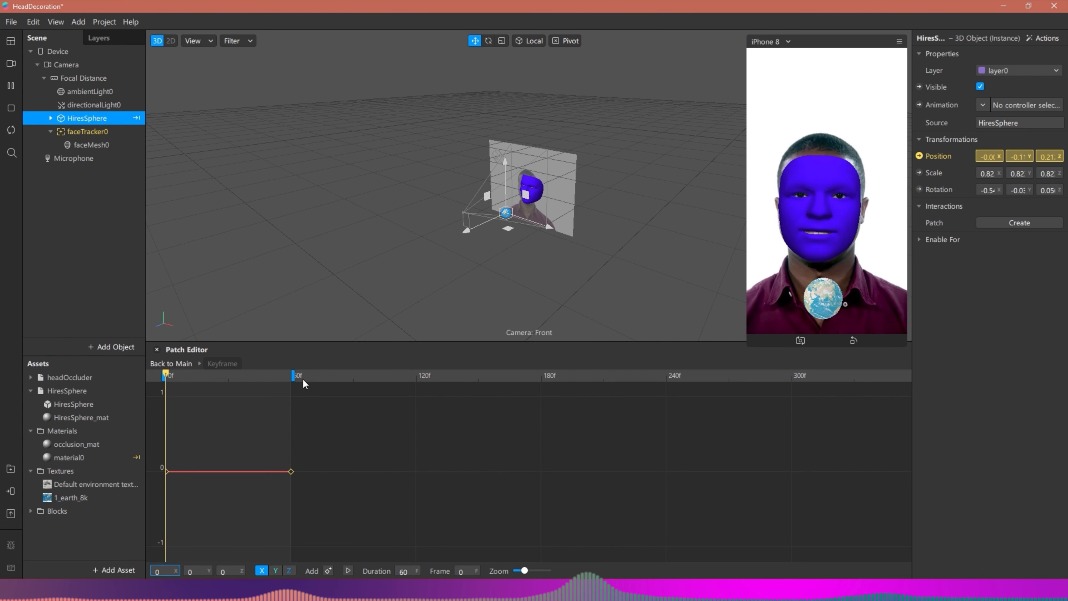
- Extend the second keyframe animation's duration to 240 frames and place the playhead at frame 60
left_click_drag(294, 377, 622, 405)
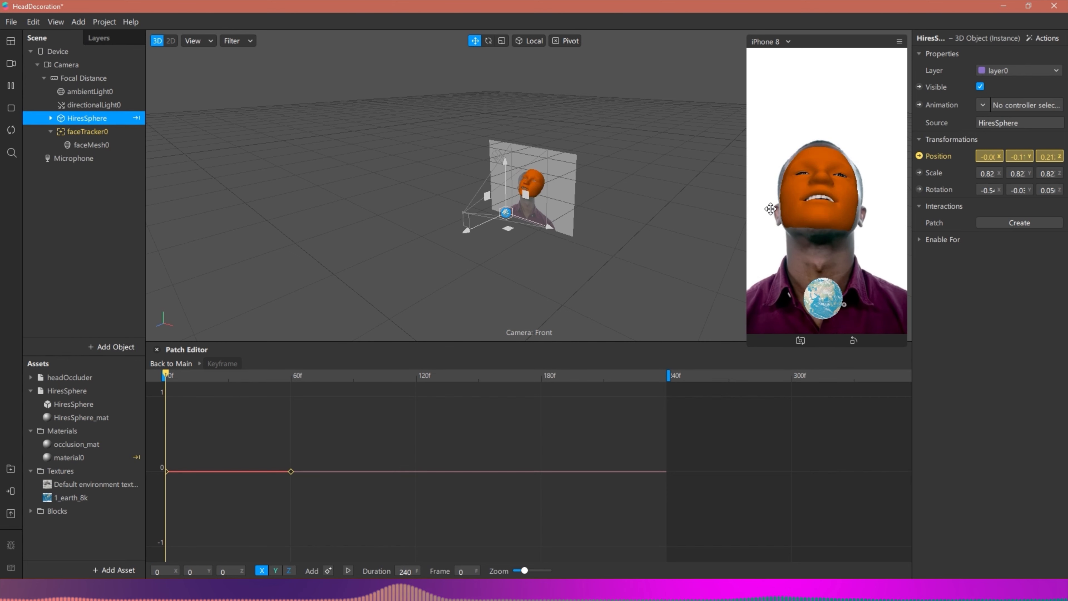
left_click_drag(294, 380, 291, 383)
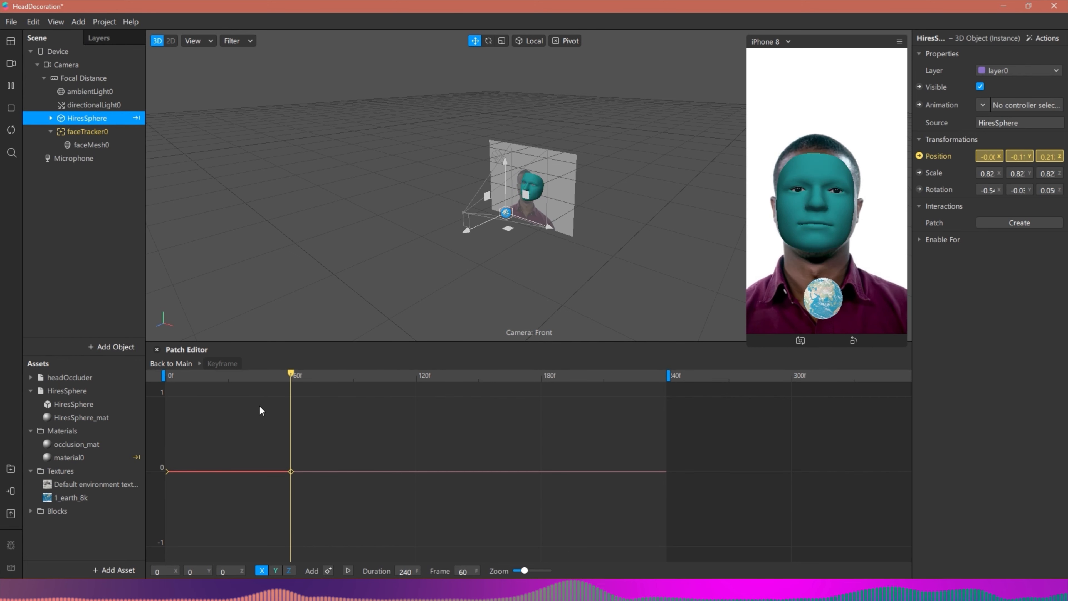
- Set the position animation's X value to -0.02 at frame 0
left_click(156, 377)
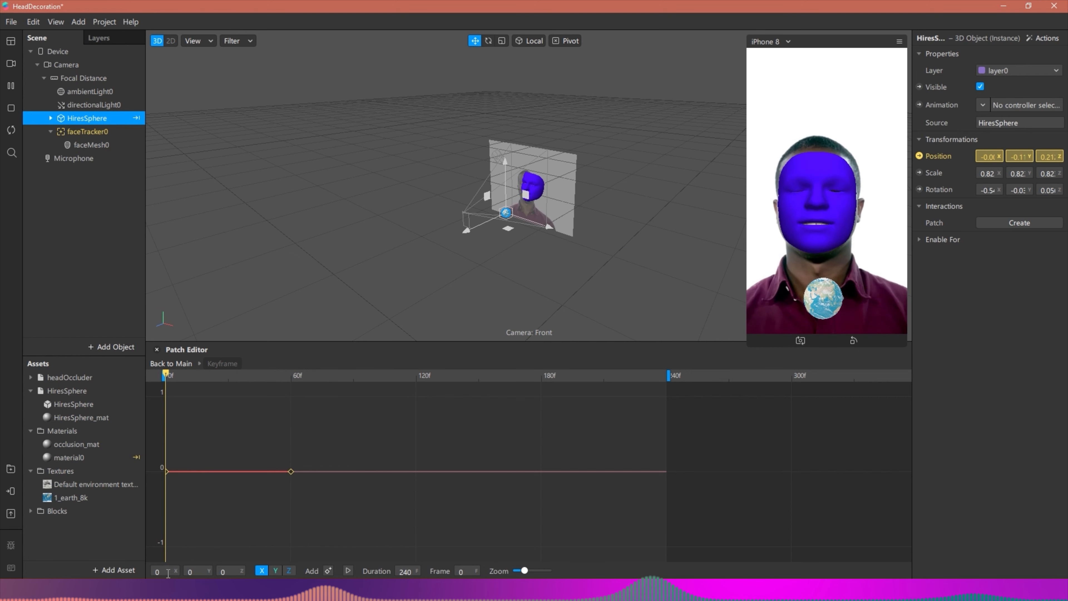
left_click(158, 571)
type("-")
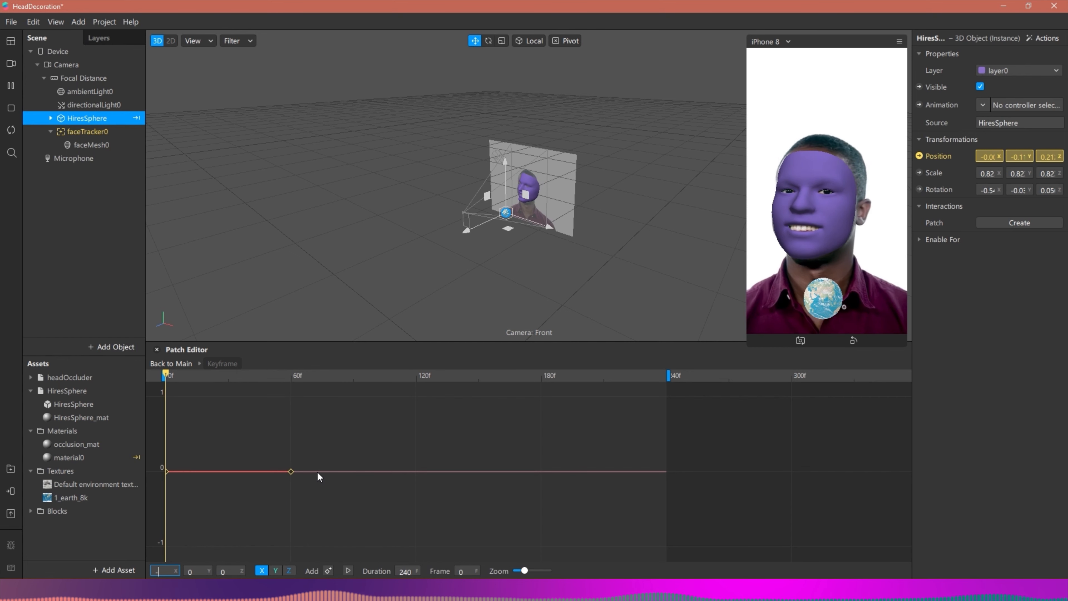
type("0.00.002")
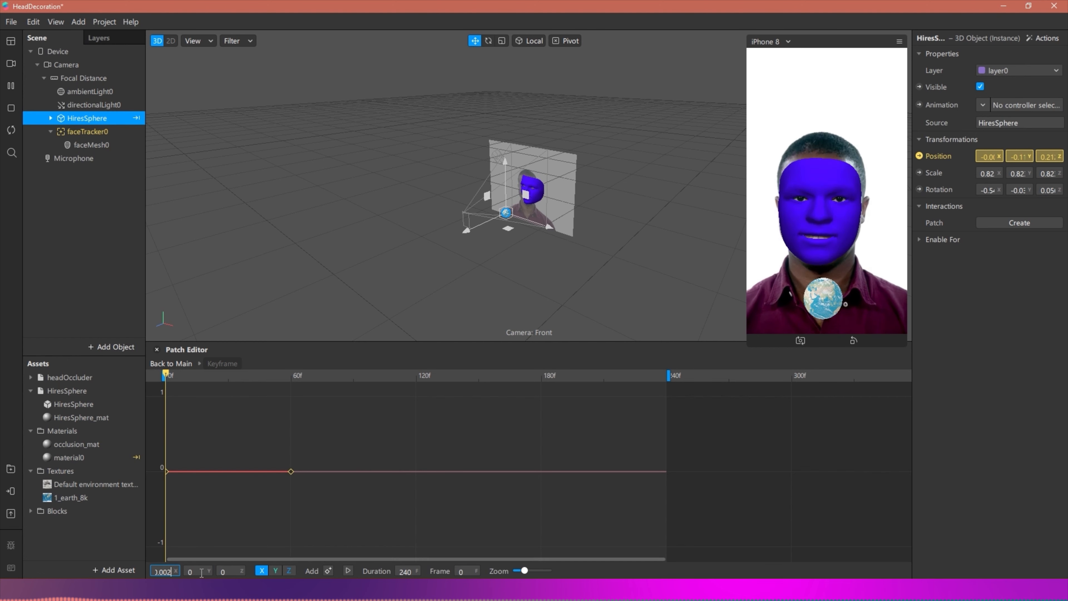
left_click(184, 573)
left_click_drag(167, 572, 153, 572)
key("BackSpace")
type("0.002")
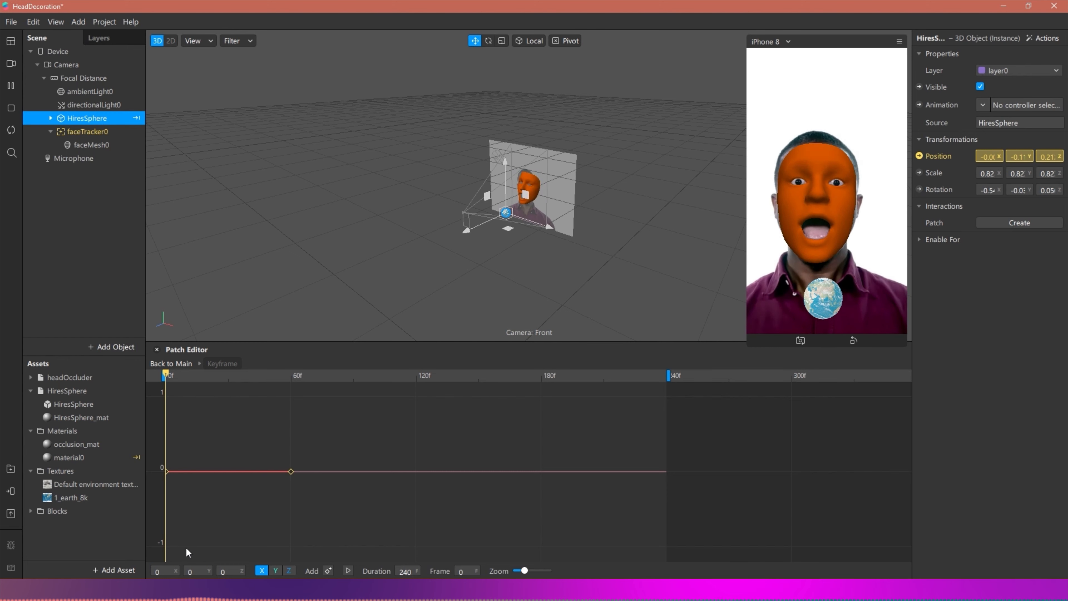
key("Return")
type("-0.02")
key("Return")
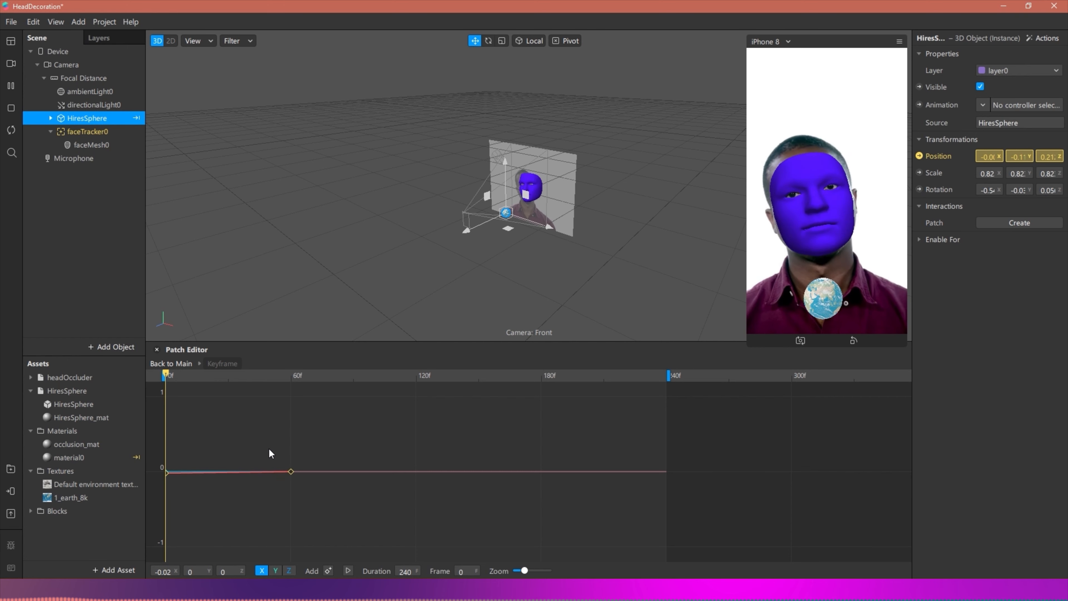
- Set the position animation's Y value to -0.1 and its Z value to 0.2 at frame 0
left_click(191, 571)
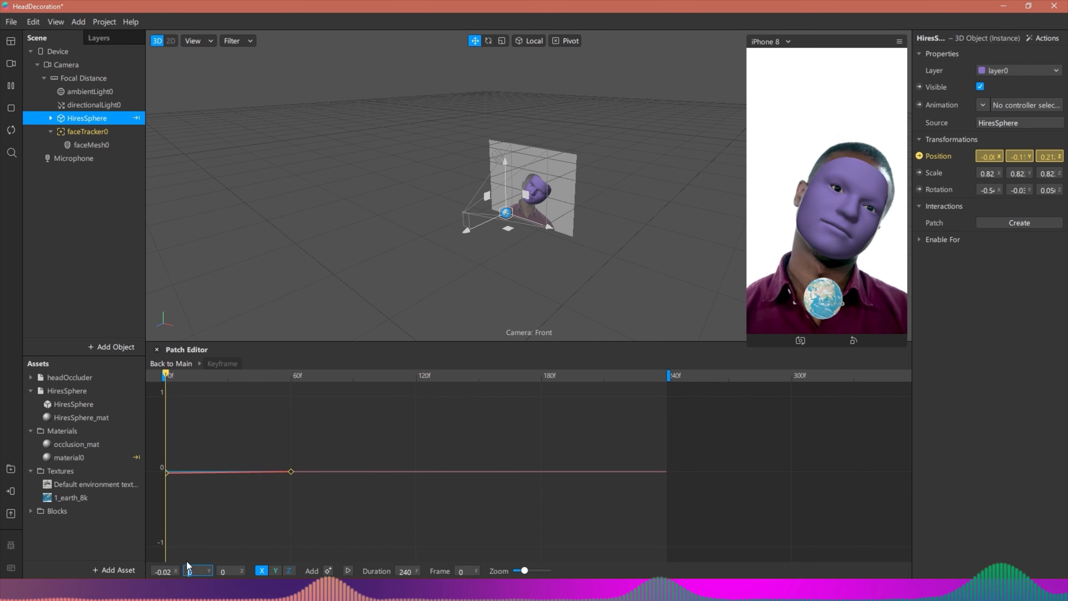
type("-0.1")
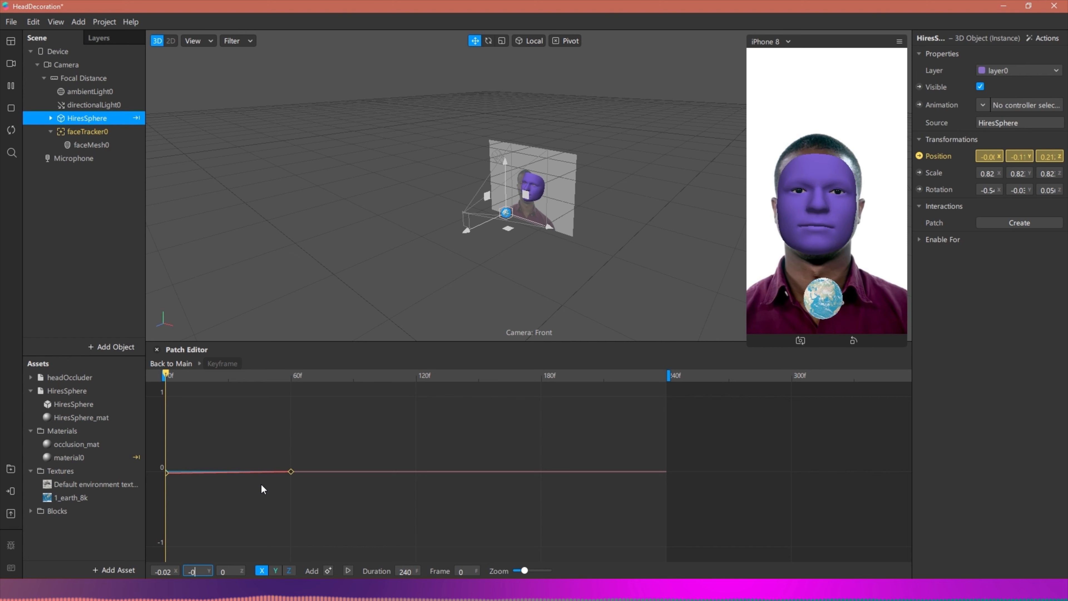
key("Return")
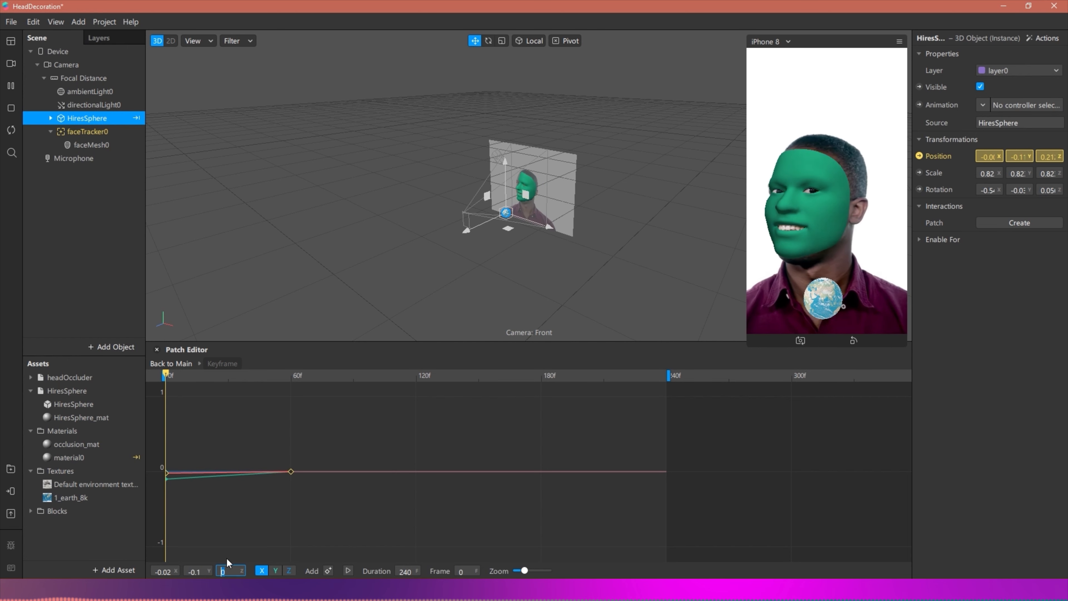
type("-0")
key("BackSpace")
key("BackSpace")
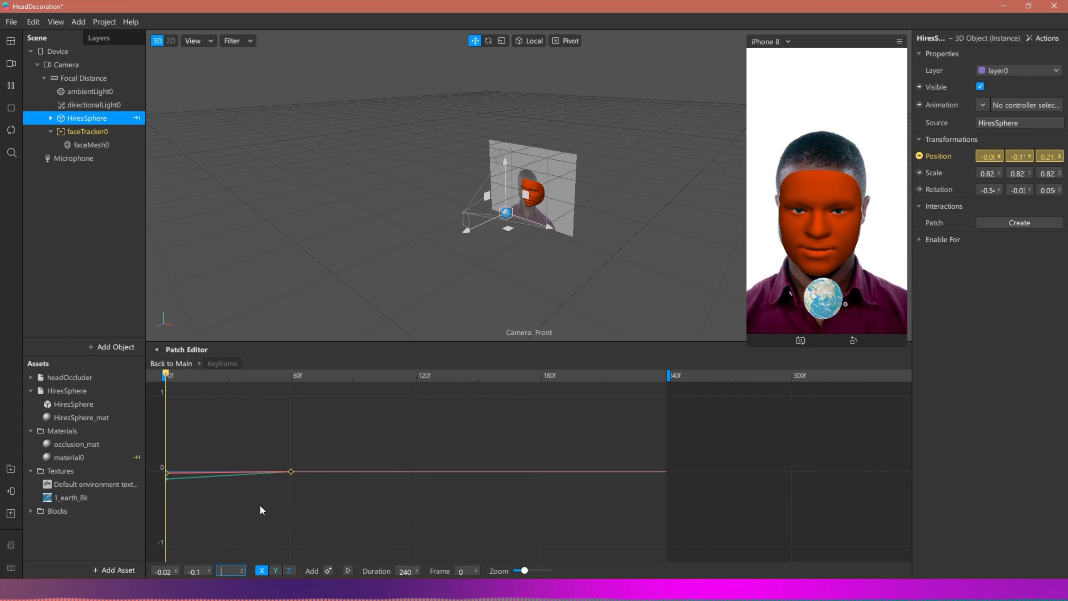
type("0.2")
key("Return")
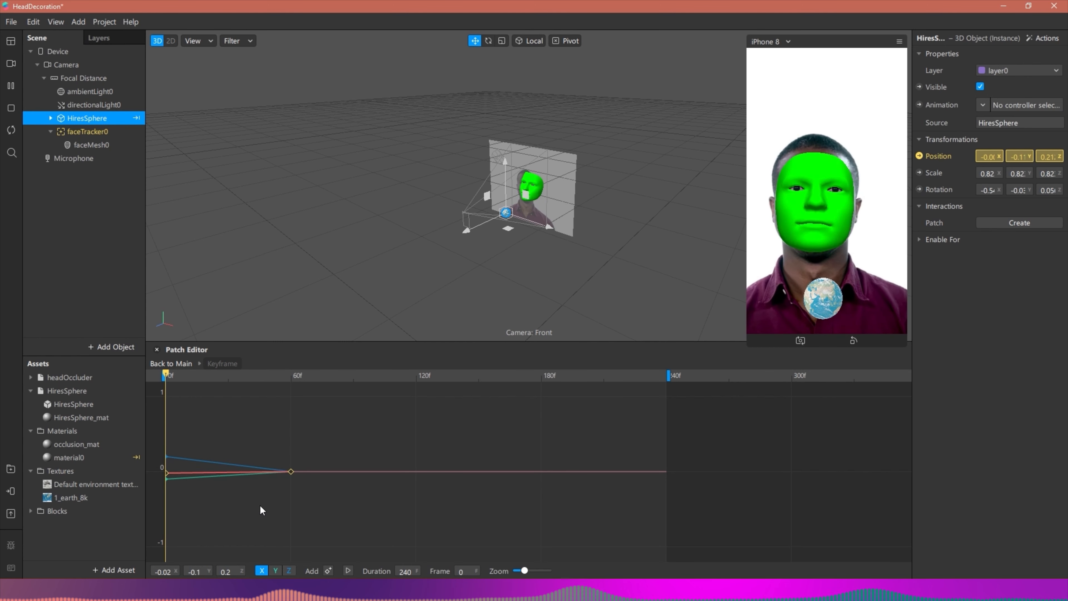
- Connect the second Keyframe patch to HiresSphere's 3D Position and adjust its frame 0 keyframes to X 0, Y -0.13 and Z 0.17
left_click(168, 364)
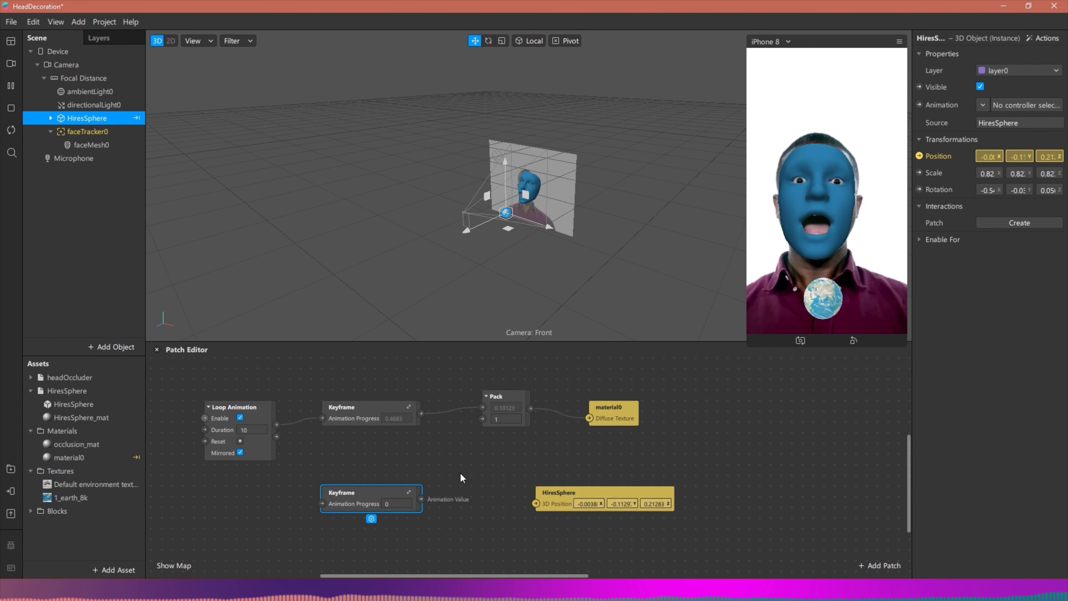
left_click_drag(420, 502, 536, 504)
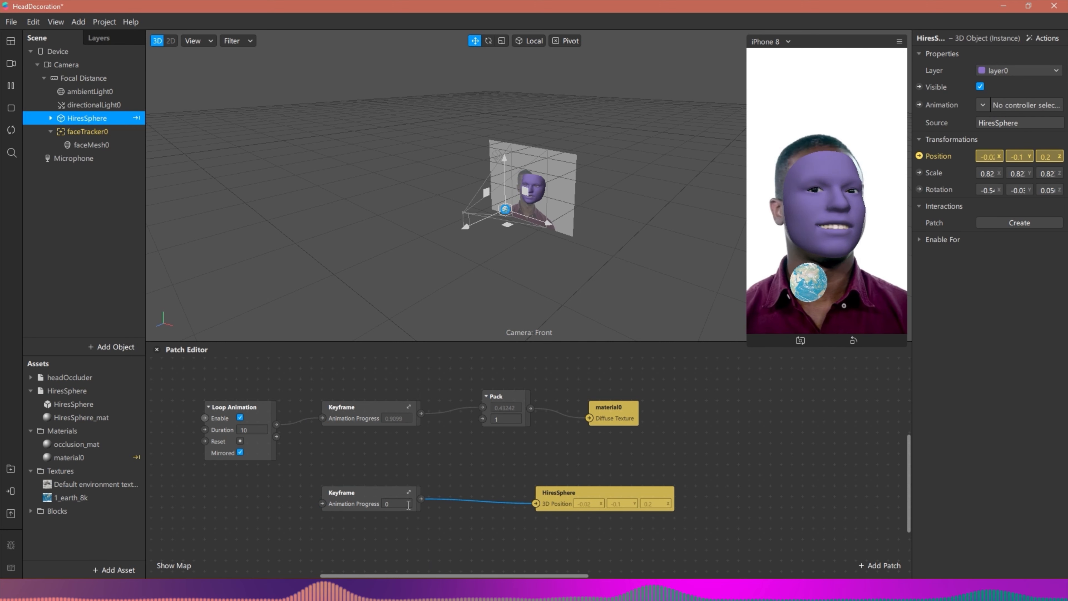
left_click(408, 492)
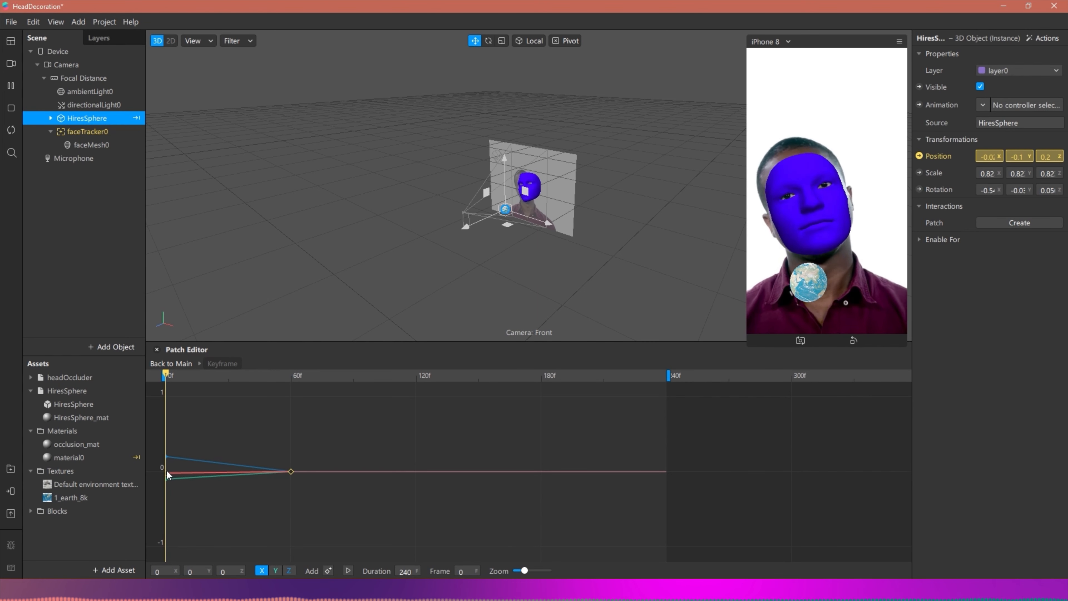
left_click_drag(166, 479, 163, 481)
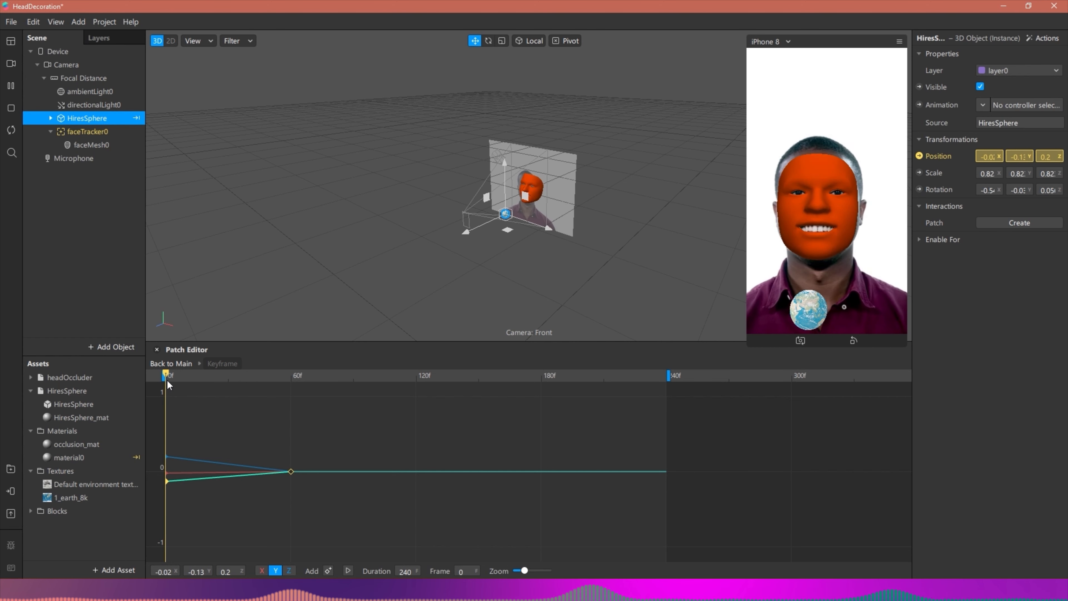
mouse_move(167, 374)
left_mouse_down()
mouse_move(221, 375)
mouse_move(160, 378)
left_mouse_up()
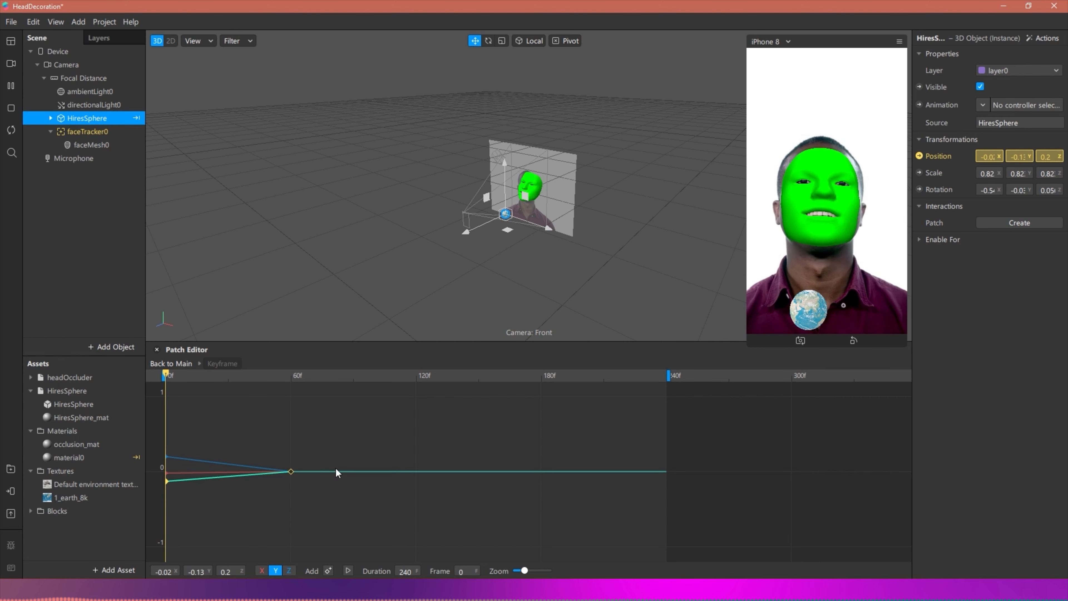
left_click_drag(164, 457, 165, 472)
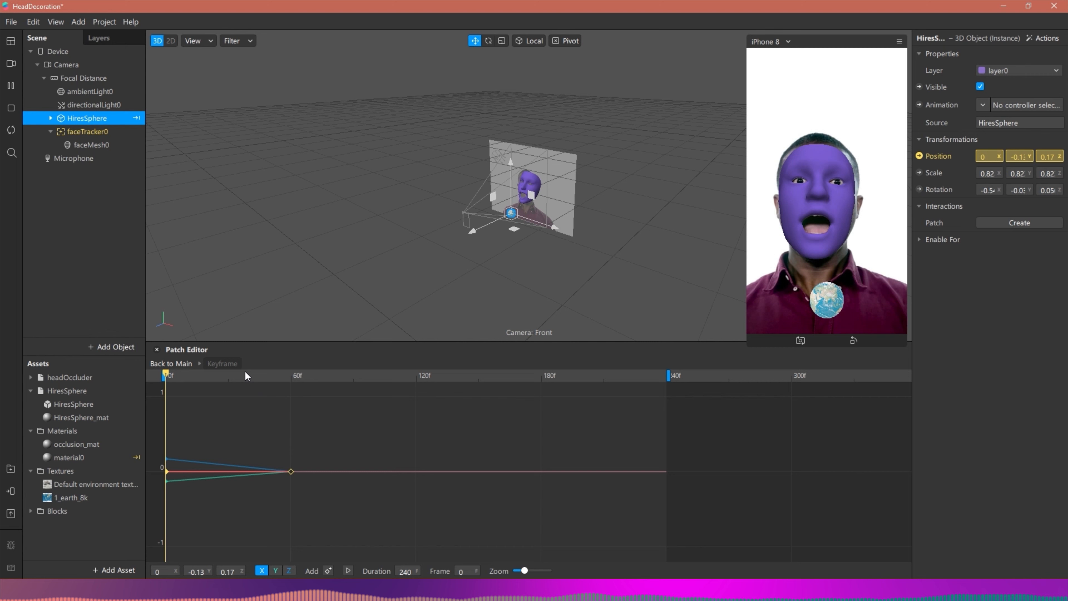
- Set the position animation's Y value to -0.13 at frame 60, matching frame 0
left_click(213, 374)
left_click_drag(190, 376, 291, 383)
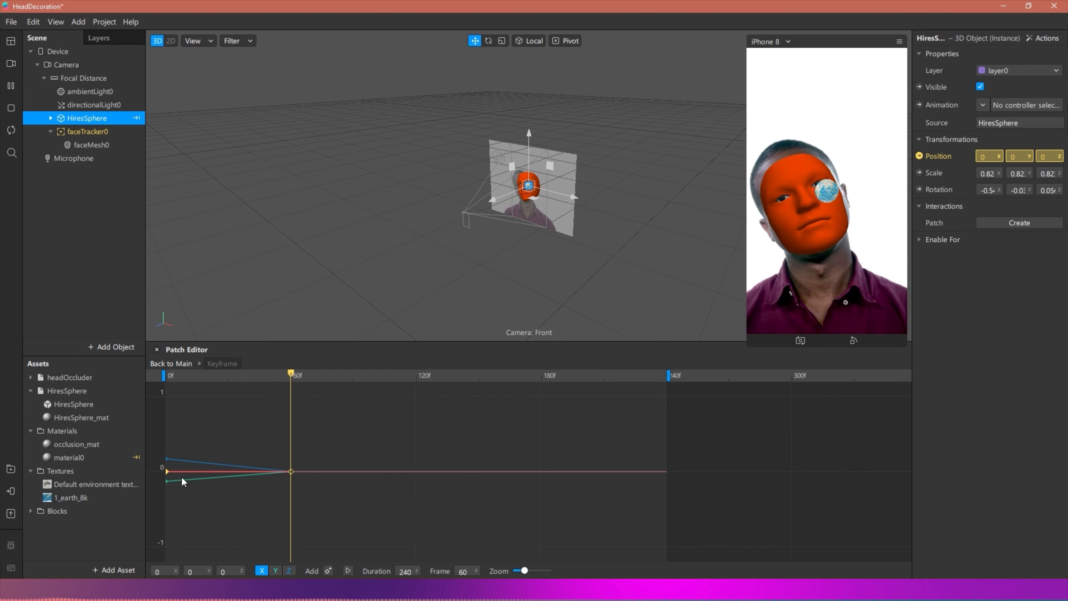
mouse_move(171, 374)
left_mouse_down()
mouse_move(293, 380)
mouse_move(157, 376)
left_mouse_up()
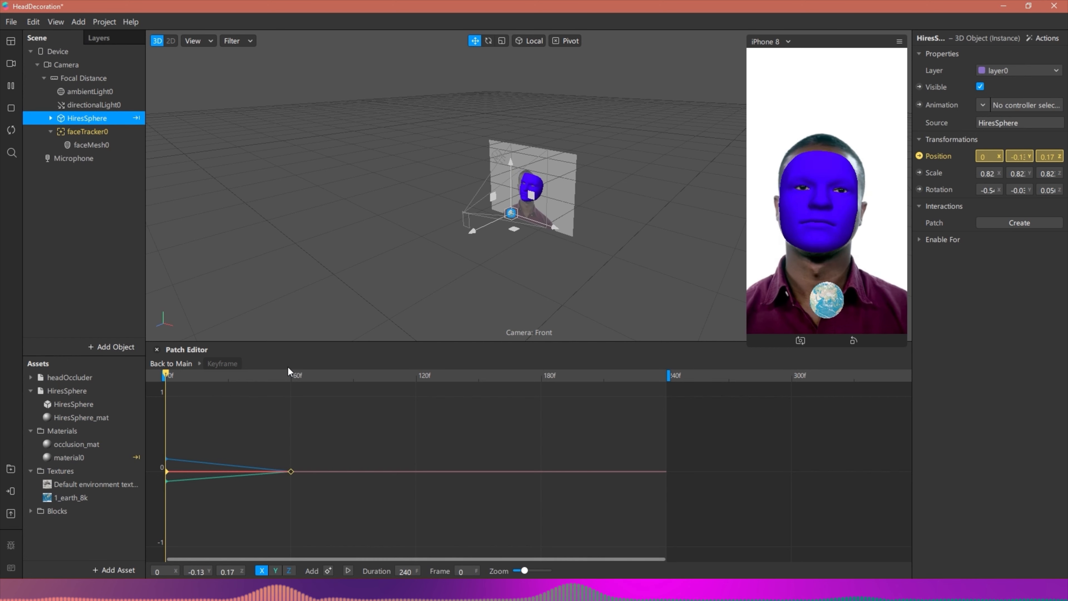
left_click(293, 375)
left_click(293, 375)
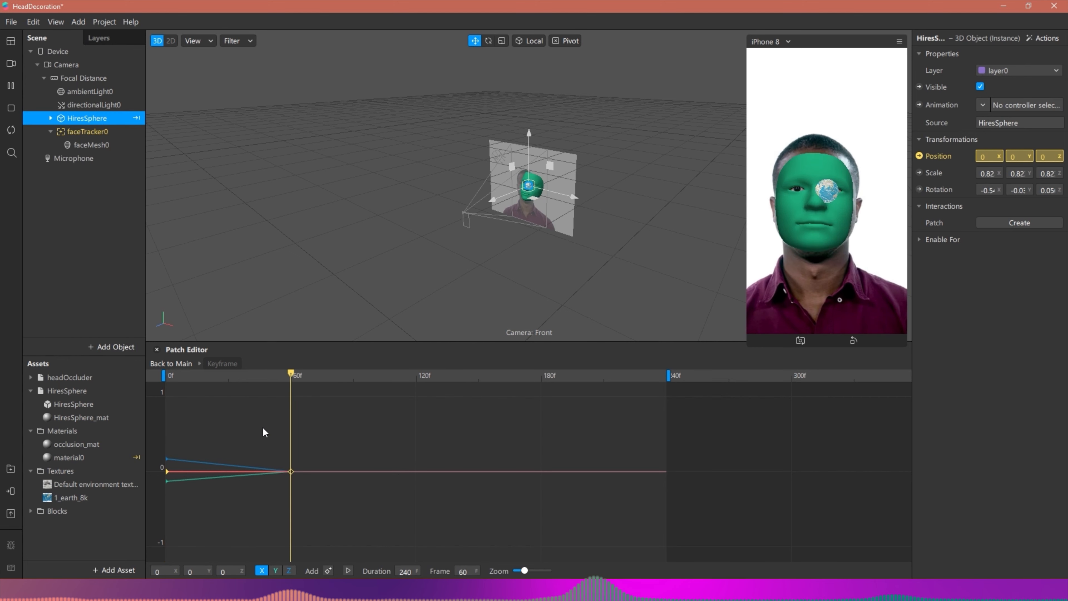
left_click(188, 570)
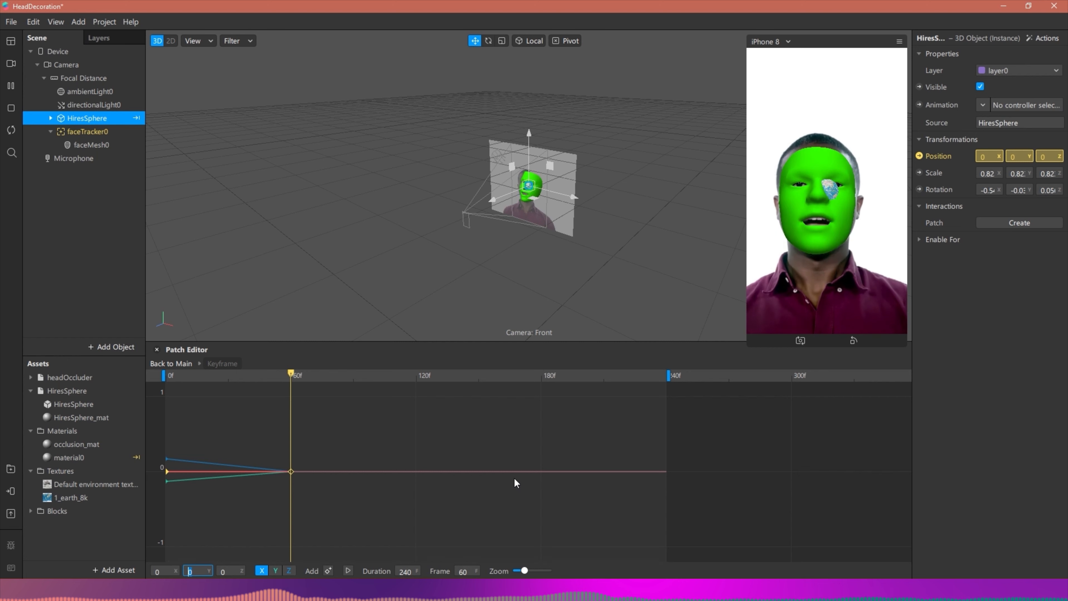
type("-0.13")
key("Return")
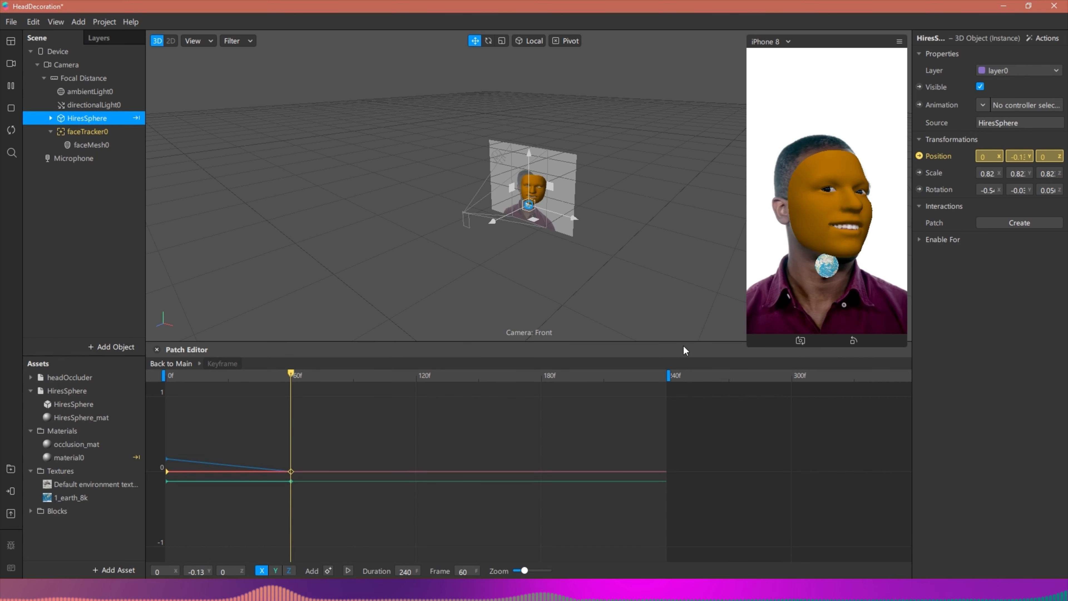
- Set the position animation's X and Z values to 0.17 at frame 60
left_click_drag(290, 372, 127, 366)
left_click(166, 459)
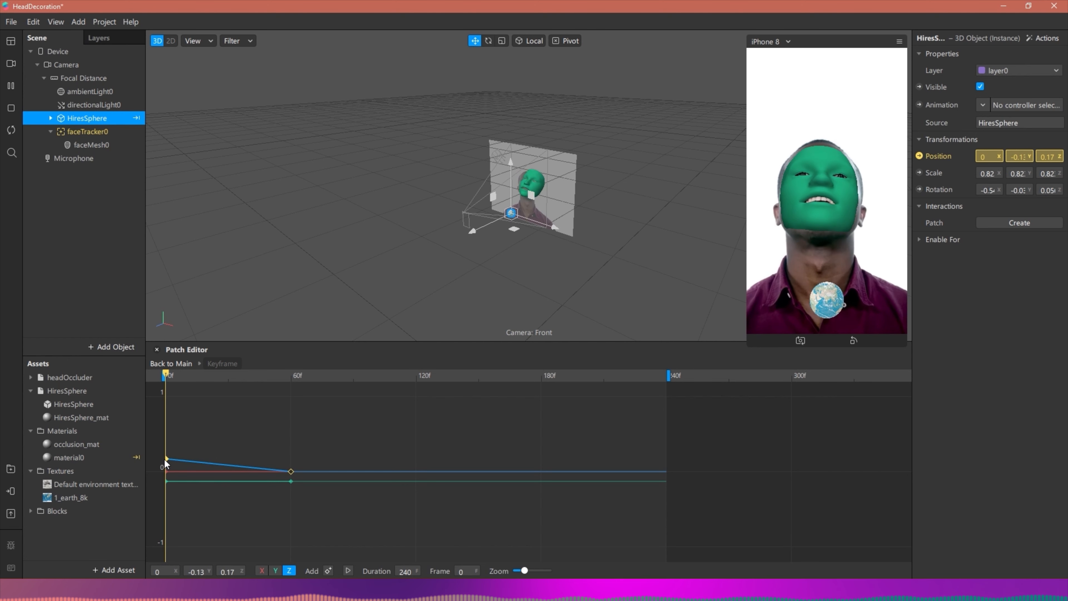
left_click(286, 374)
left_click_drag(286, 376, 291, 382)
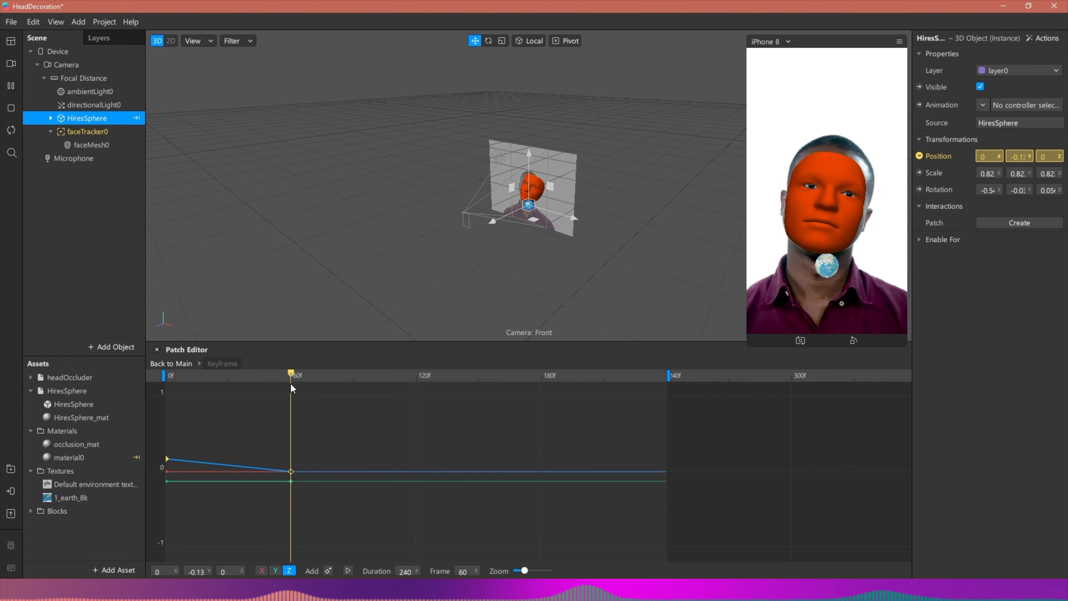
mouse_move(165, 462)
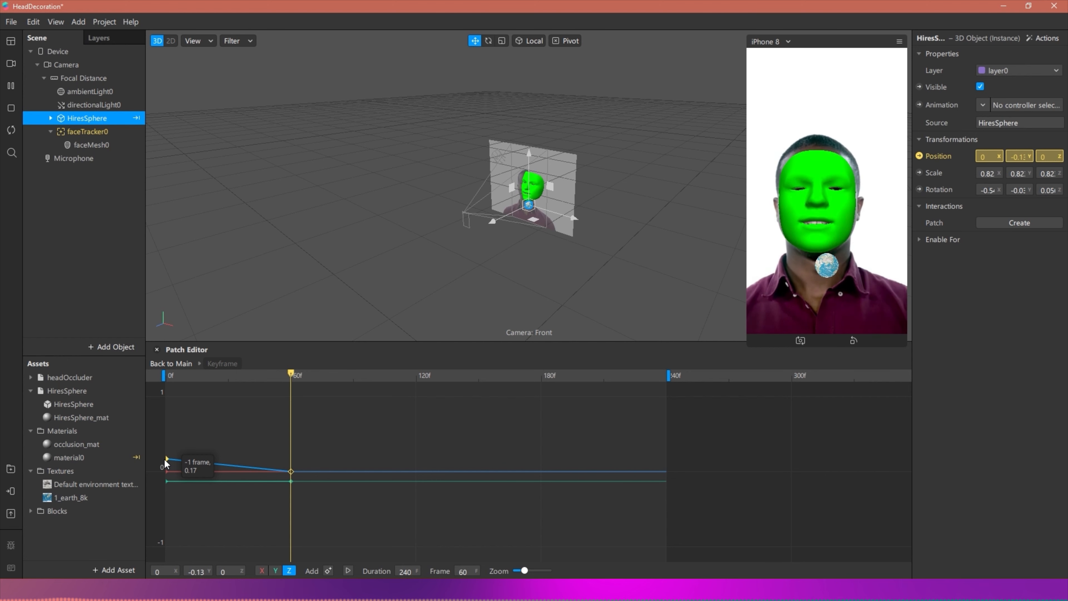
left_click(162, 571)
type(".17")
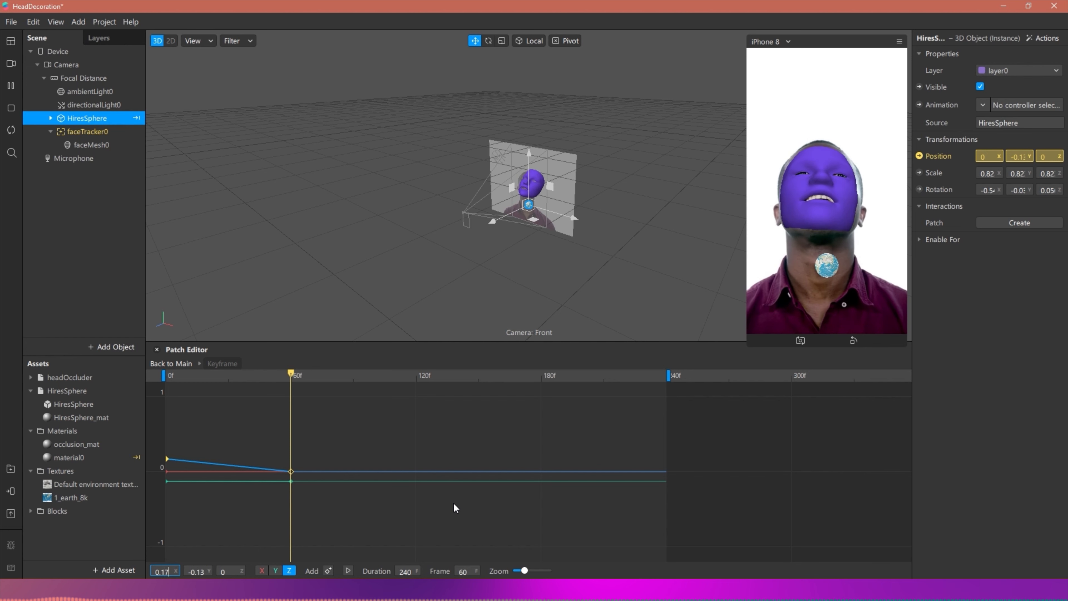
key("Return")
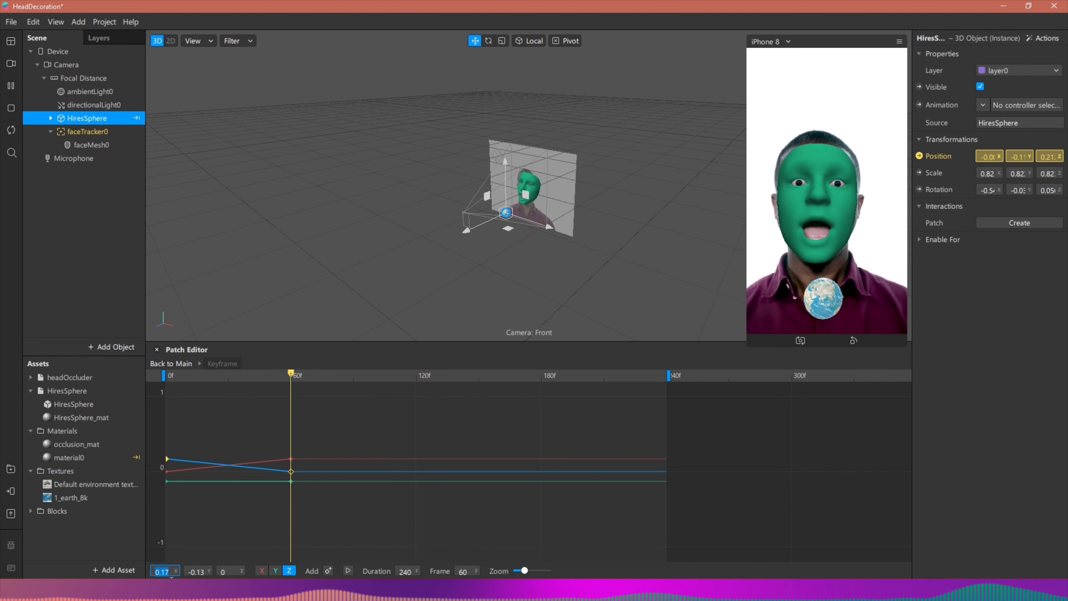
left_click_drag(228, 571, 206, 572)
type("0.17")
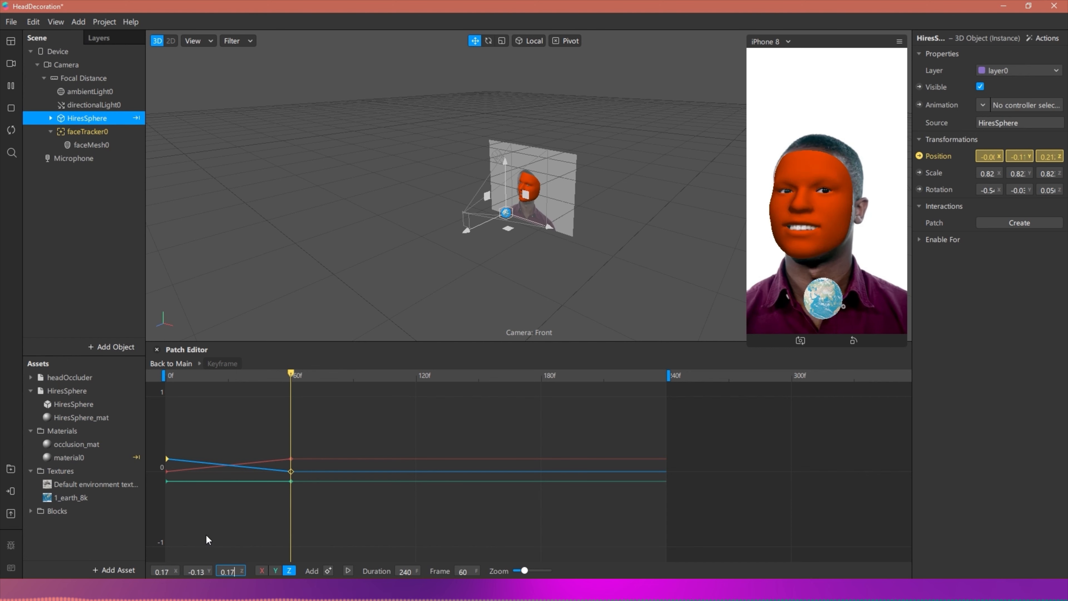
key("Return")
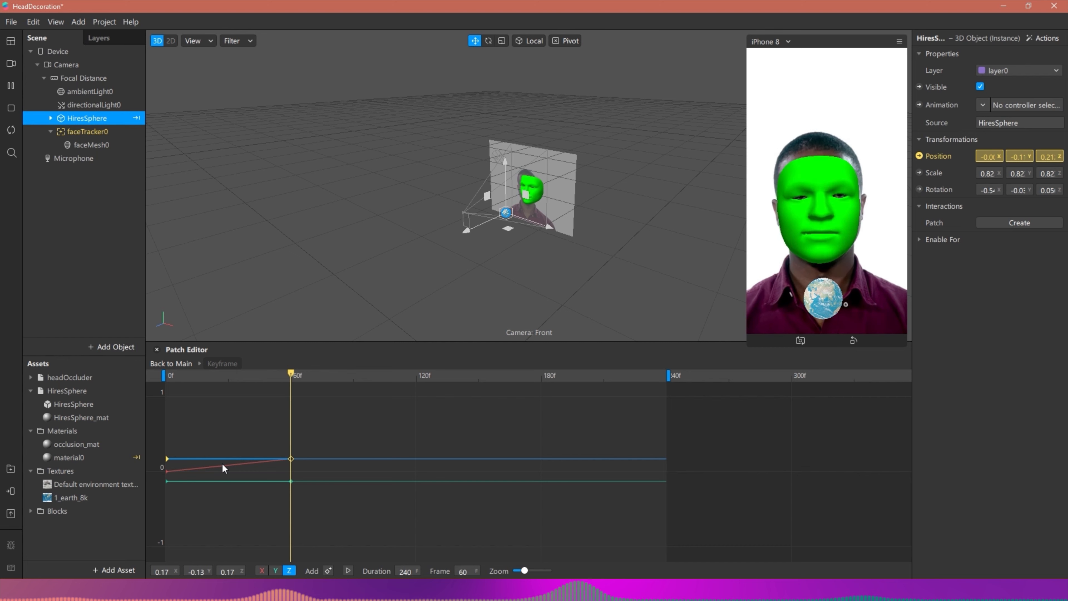
- Raise the X curve's frame 60 keyframe to 0.37 and play the animation
left_click(259, 566)
mouse_move(290, 458)
left_mouse_down()
mouse_move(289, 468)
mouse_move(294, 446)
mouse_move(294, 473)
mouse_move(291, 445)
left_mouse_up()
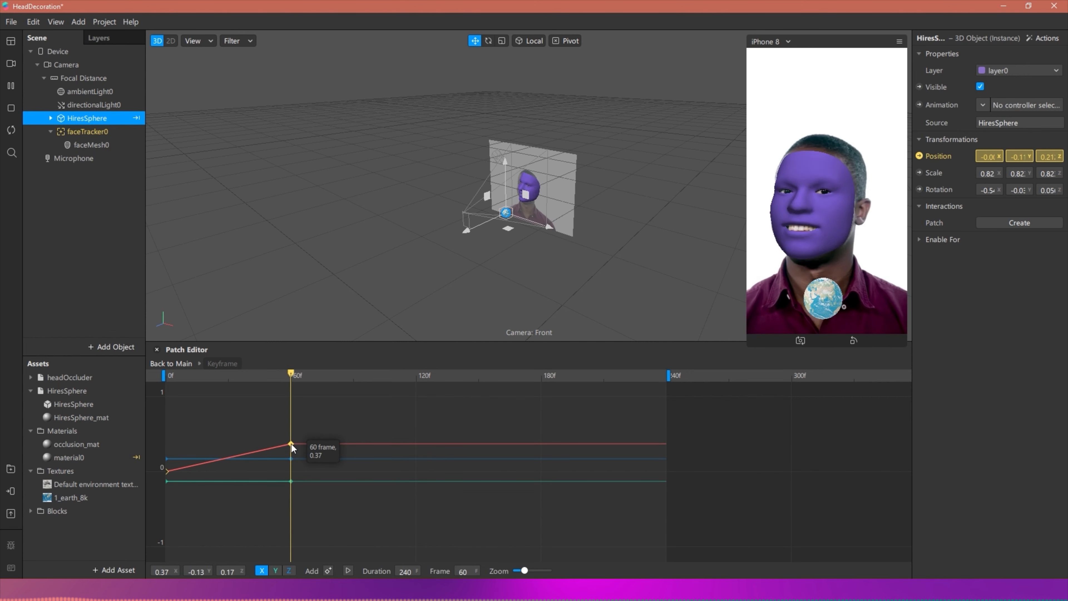
left_click(348, 571)
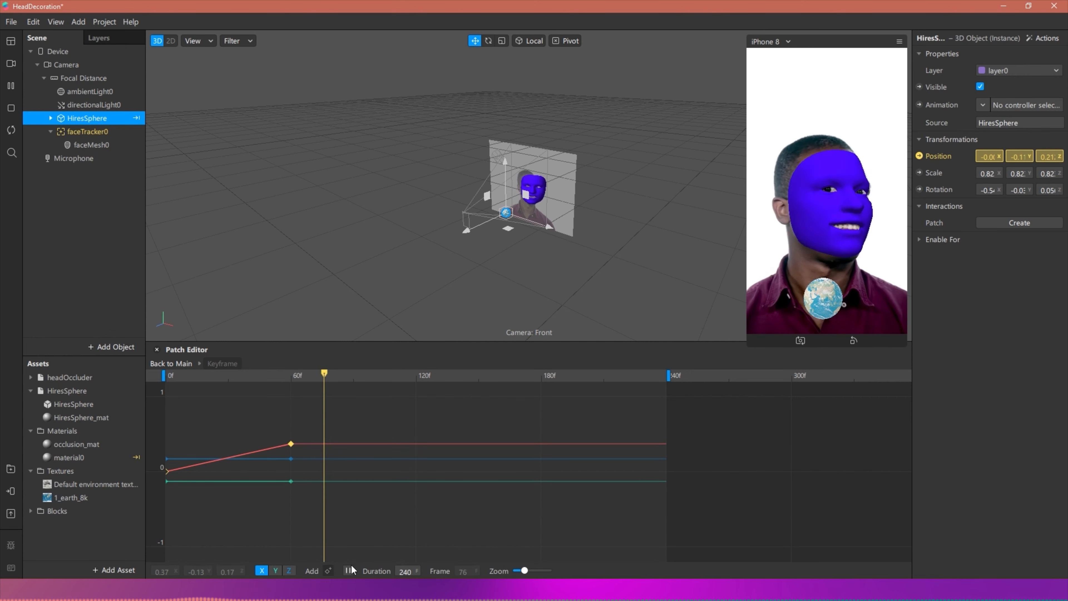
- Reconnect the second Keyframe patch to HiresSphere's 3D Position and adjust its frame 60 keyframes to X -0.06 and Y 0.02
left_click(173, 363)
left_click_drag(422, 499, 536, 505)
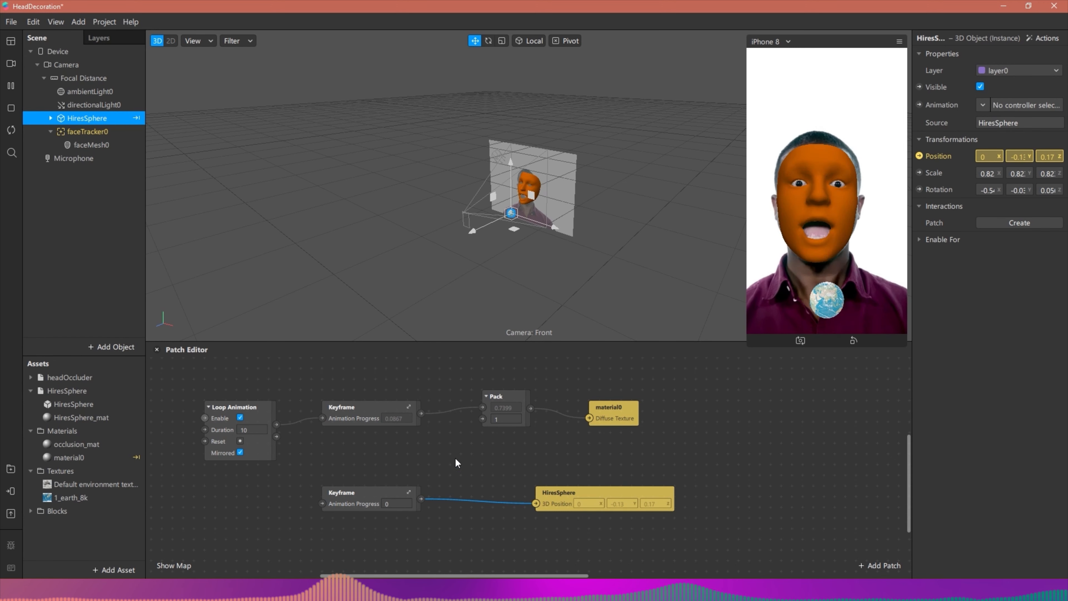
left_click(407, 490)
left_click_drag(249, 376, 288, 377)
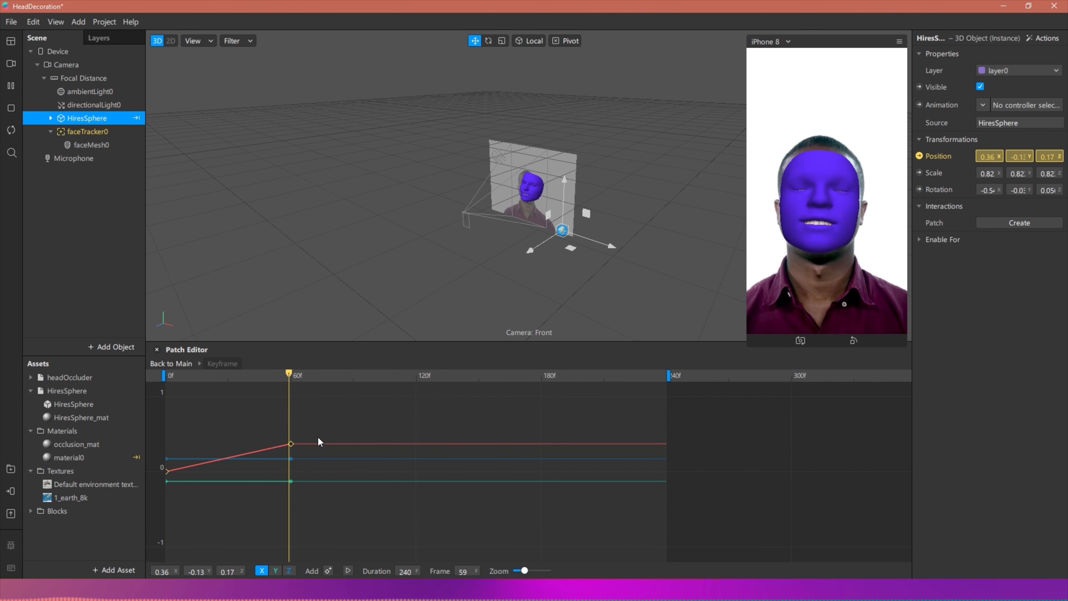
left_click(291, 376)
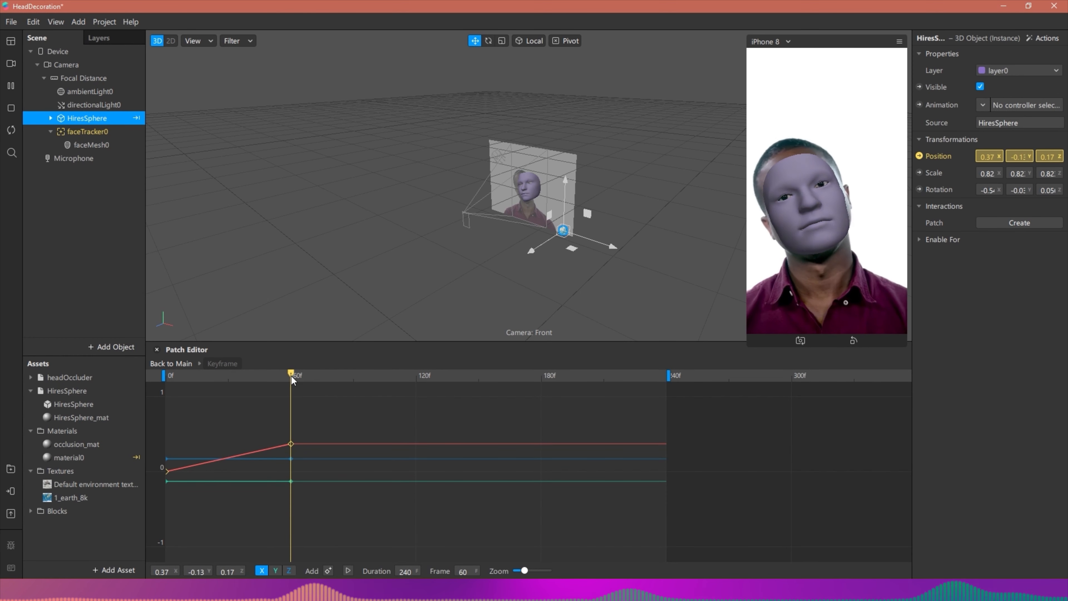
left_click_drag(291, 443, 294, 470)
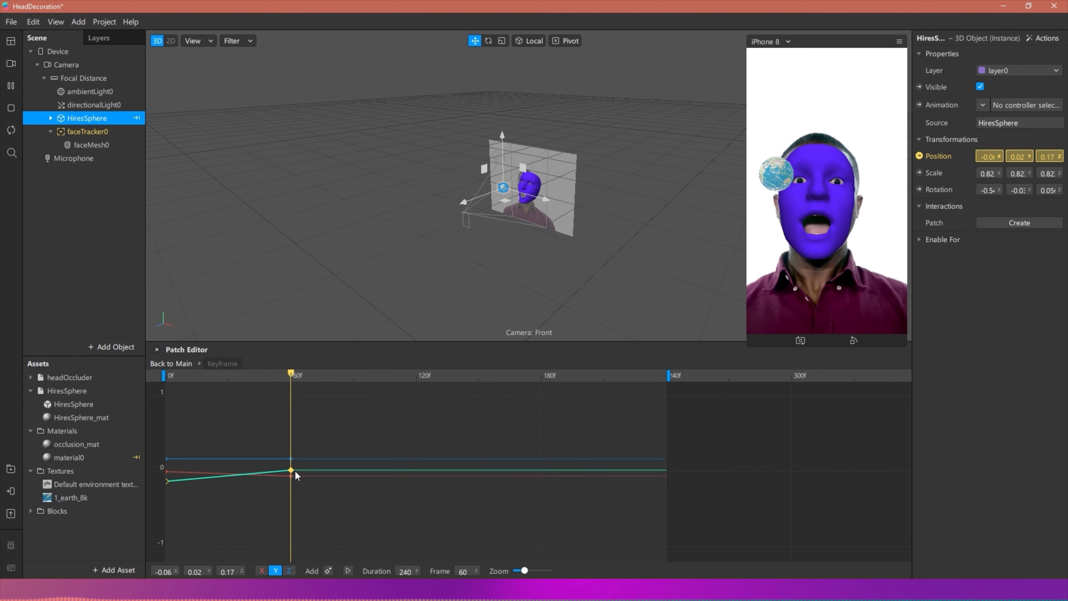
- Add X, Y and Z position keyframes at frame 120 and set them to 0, 0.08 and 0.35
left_click(415, 377)
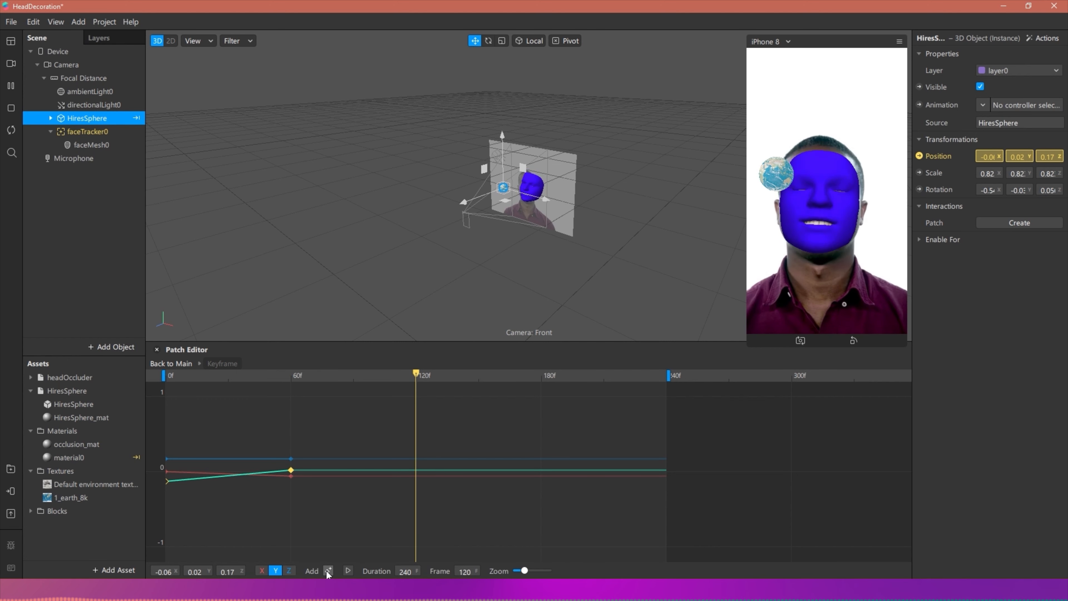
left_click(289, 571)
left_click(260, 571)
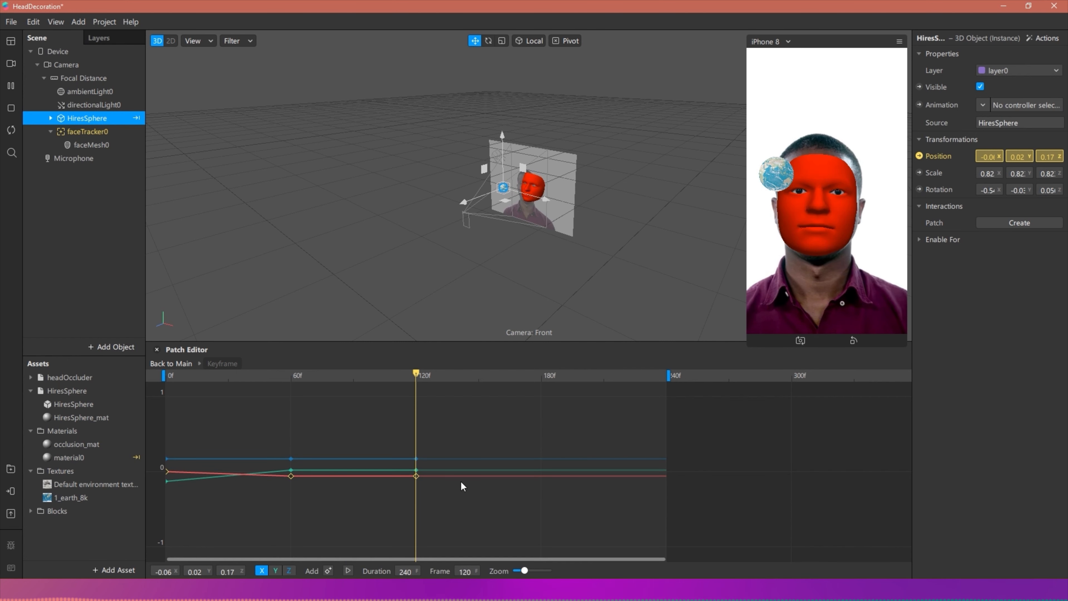
mouse_move(417, 458)
left_mouse_down()
mouse_move(416, 470)
mouse_move(407, 449)
mouse_move(416, 446)
mouse_move(412, 487)
mouse_move(418, 472)
left_mouse_up()
- Add position keyframes at frame 180 and set X to 0.07, Y to 0.02 and Z to 0.16
left_click(543, 377)
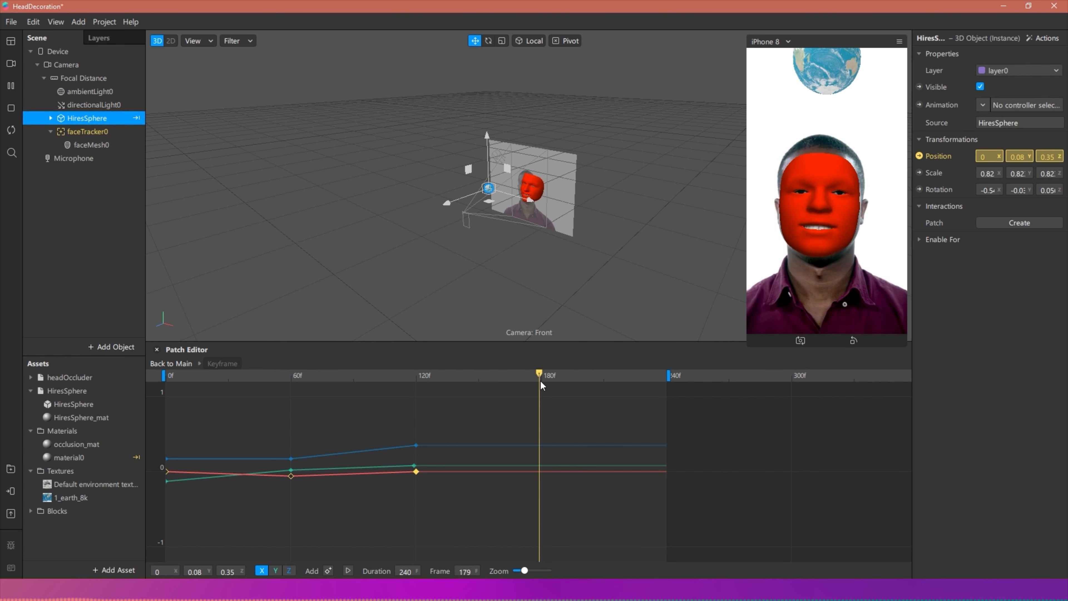
left_click(541, 380)
left_click(328, 571)
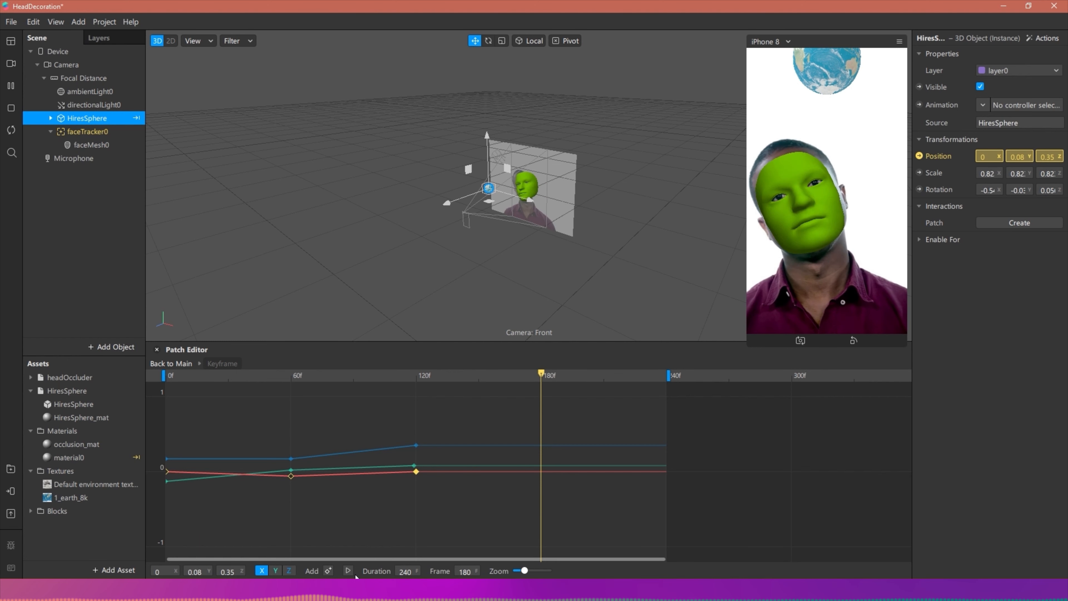
left_click(276, 570)
left_click(290, 571)
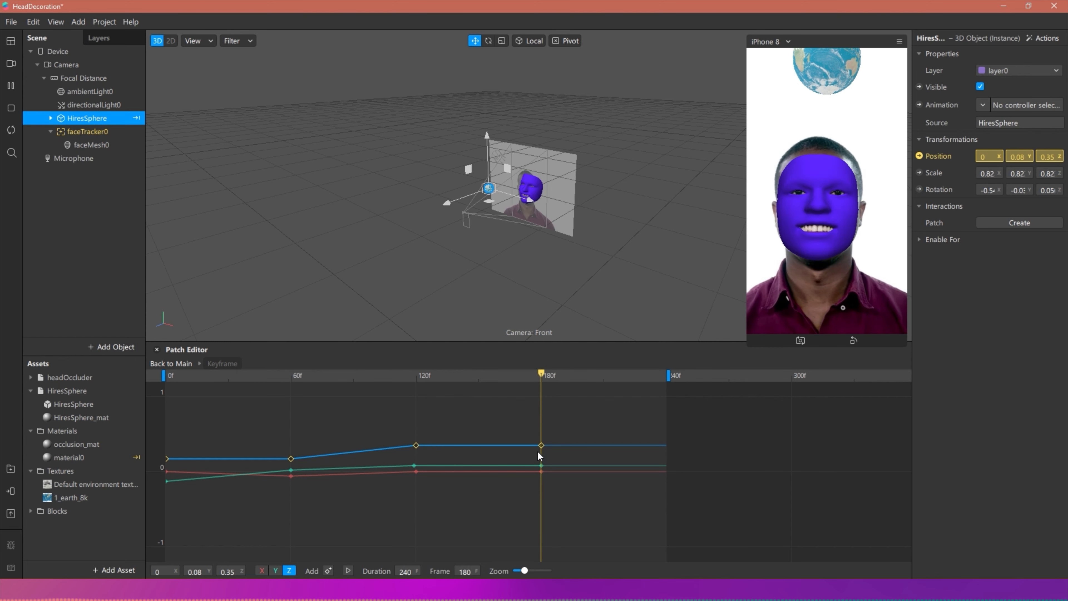
left_click_drag(542, 445, 541, 471)
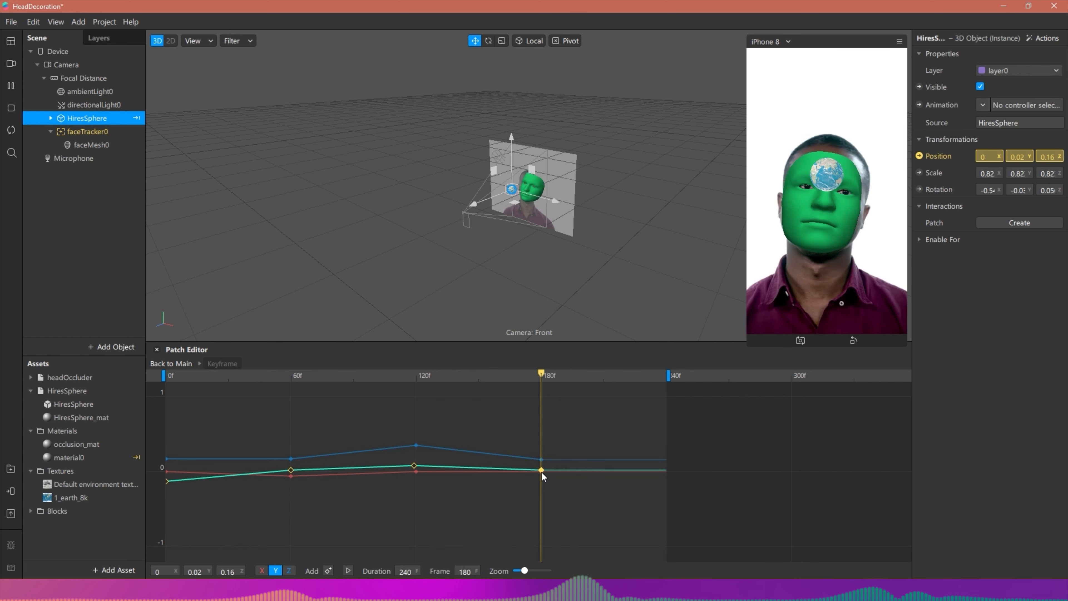
left_click(264, 570)
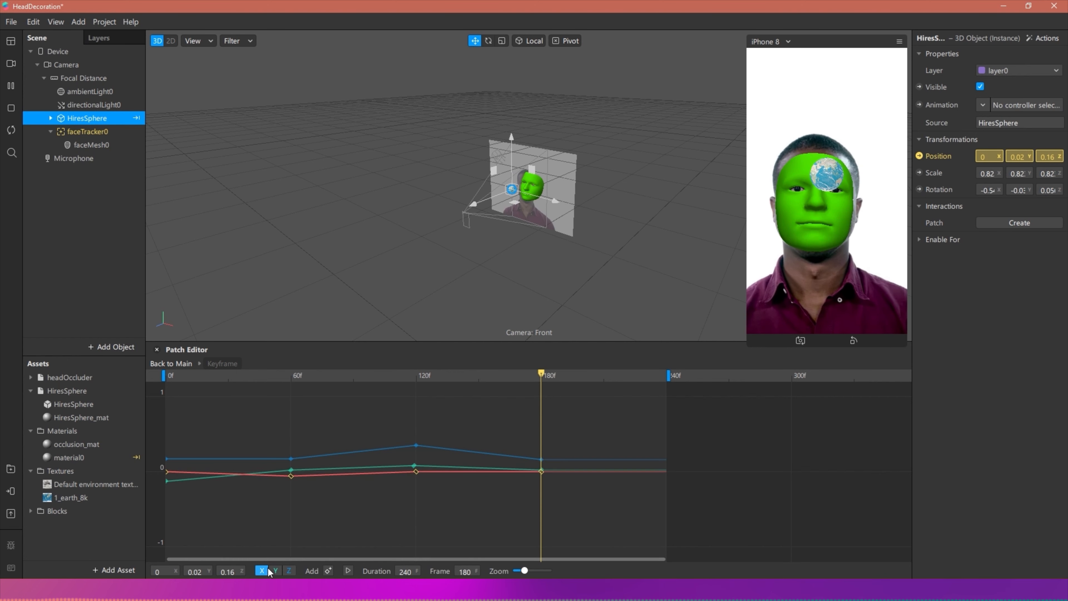
left_click_drag(542, 475, 547, 465)
left_click_drag(549, 469, 539, 466)
- Try to paste the X curve's frame 0 keyframe at frame 234
left_click(167, 471)
left_click(653, 374)
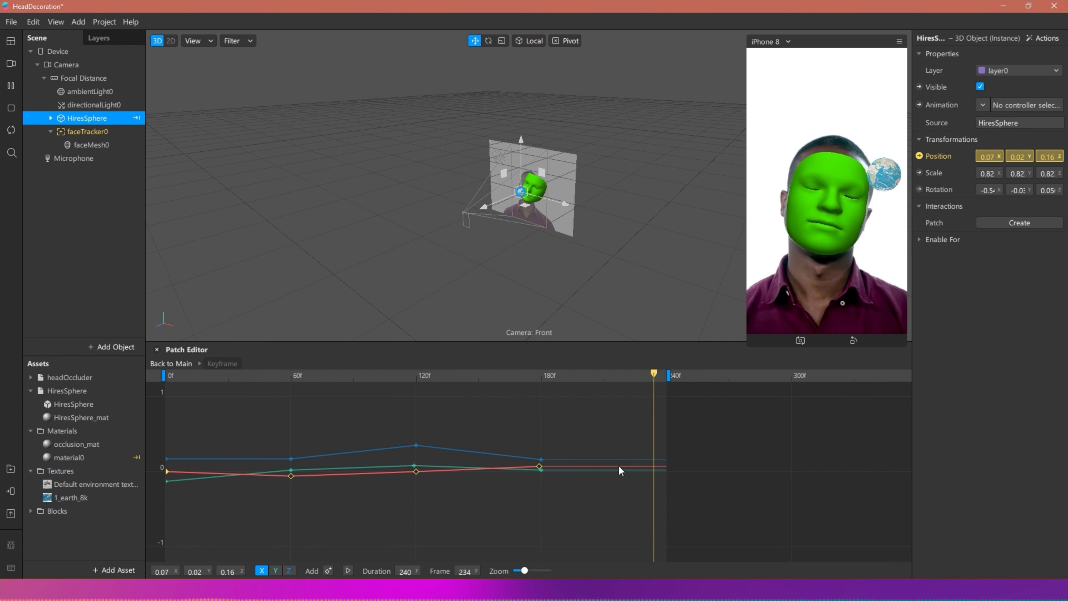
key("ctrl+v")
key("ctrl+z")
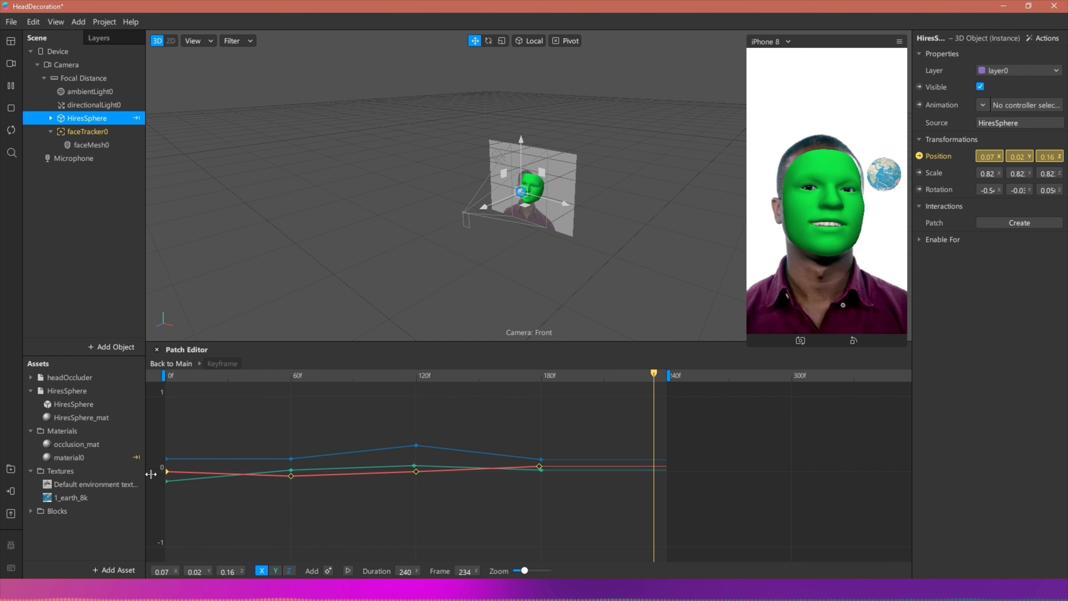
- Scrub the position animation from frame 0 to frame 58 to preview the sphere's movement
left_click_drag(418, 374, 154, 381)
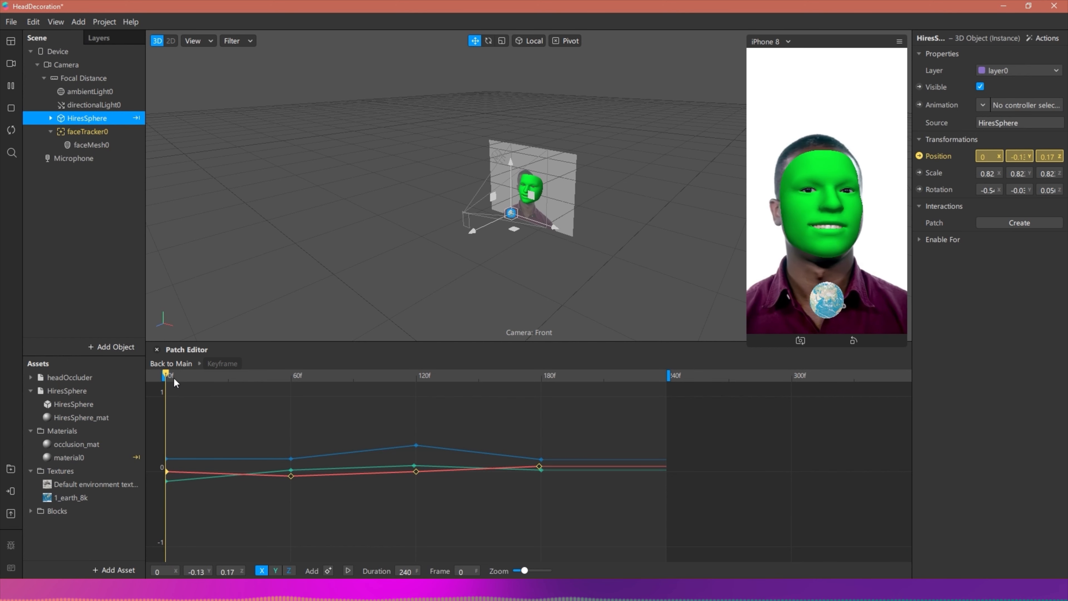
left_click_drag(186, 381, 289, 375)
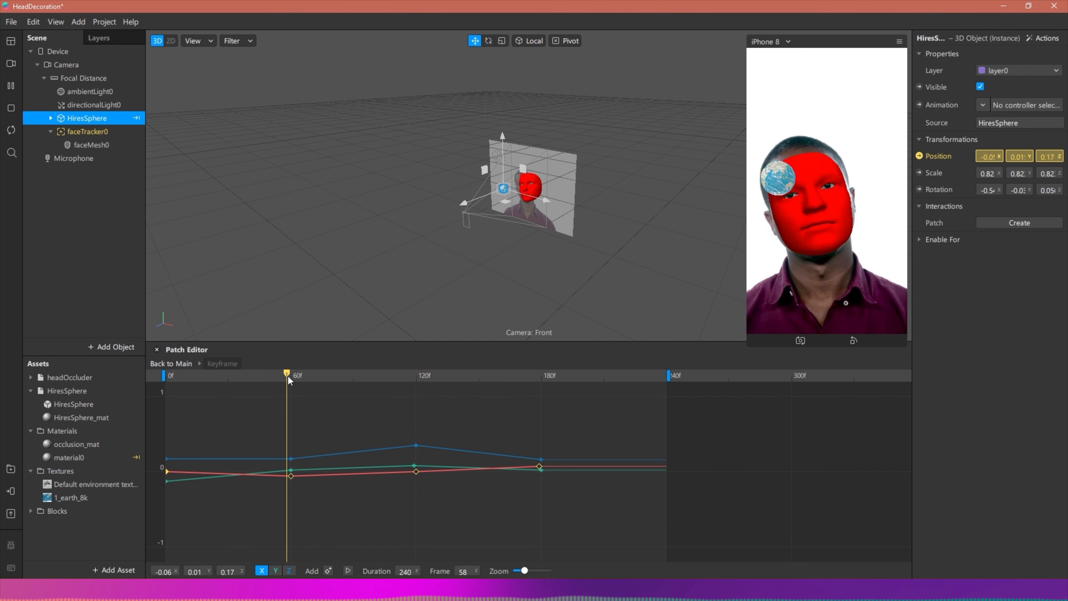
left_click_drag(523, 571, 524, 573)
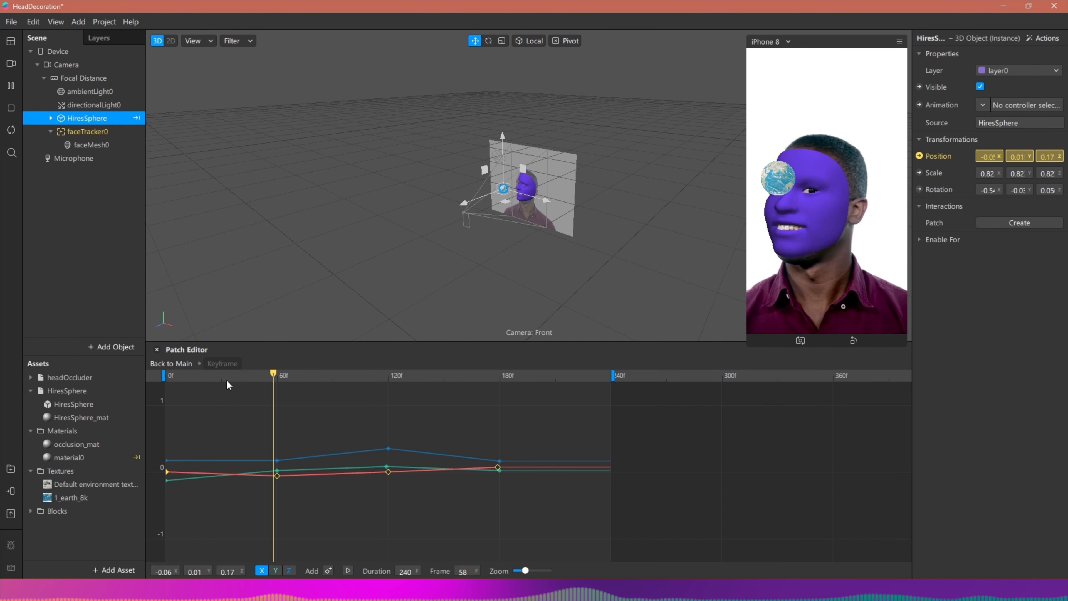
- Return to the main patch graph and connect Loop Animation's progress output to the second Keyframe patch's Animation Progress
left_click(169, 364)
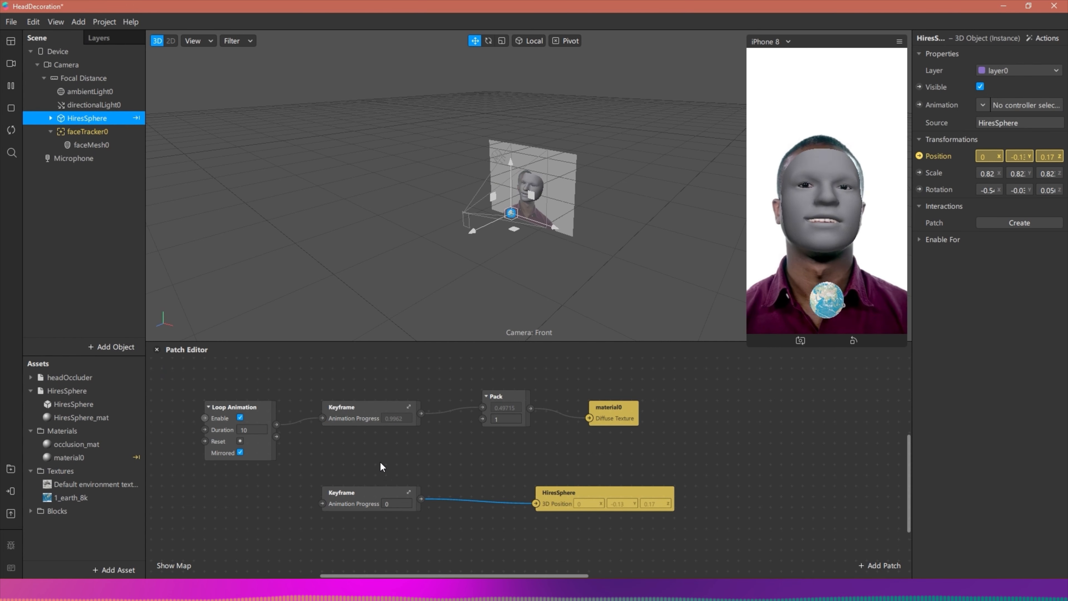
left_click_drag(276, 424, 323, 501)
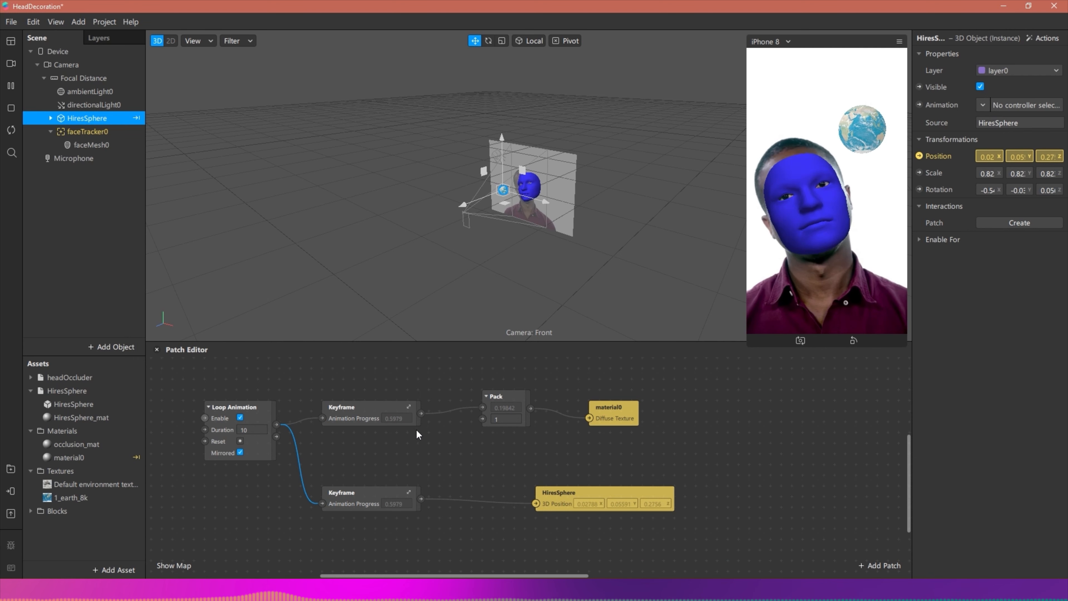
left_click(394, 462)
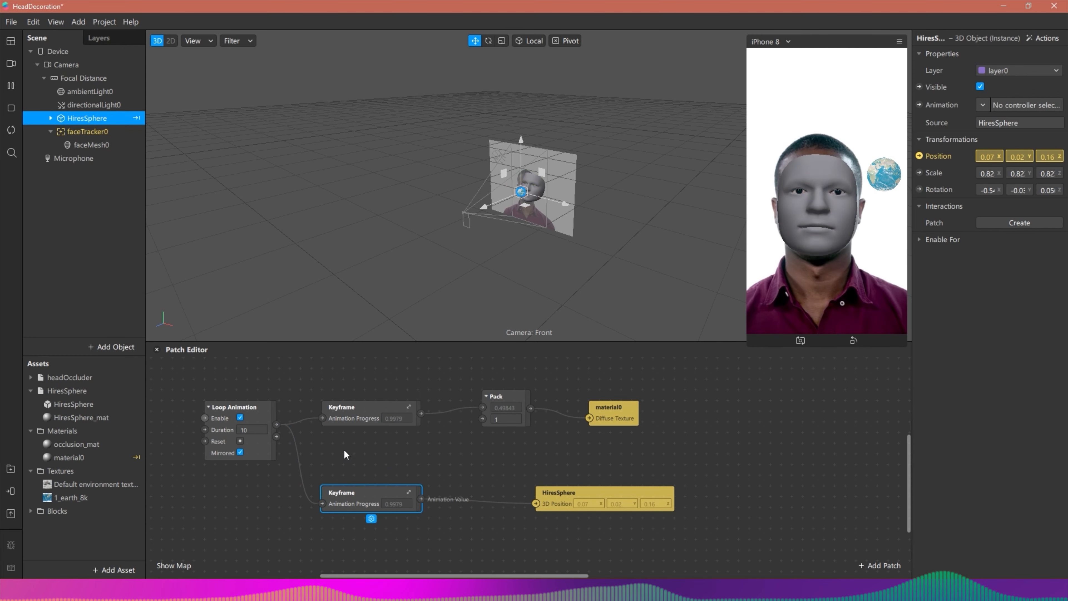
- Add a third Keyframe patch between the two existing Keyframe patches
double_click(334, 450)
type("keyframe")
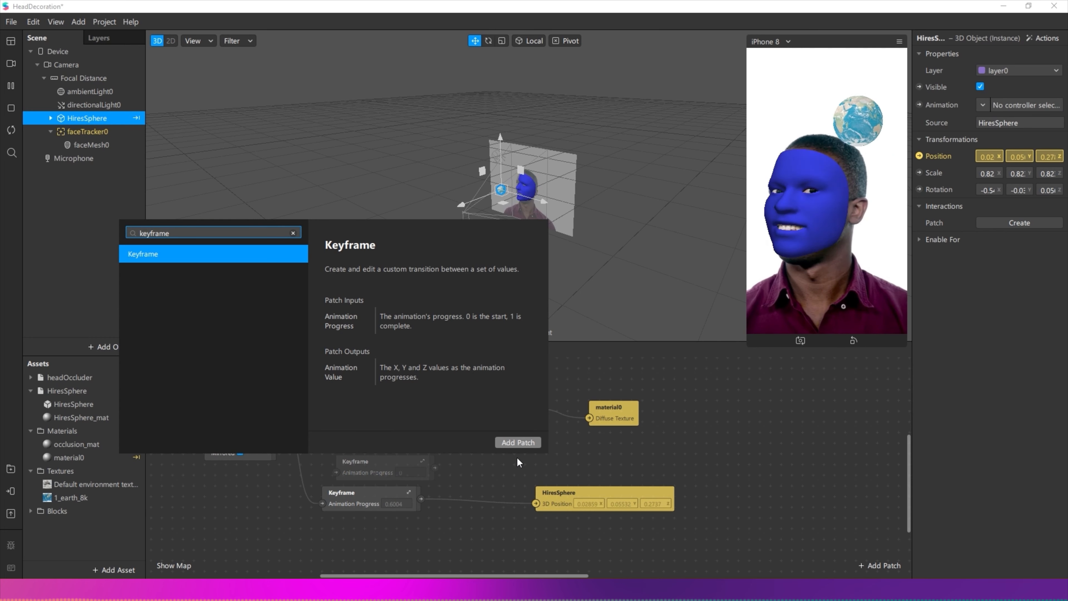
left_click(517, 442)
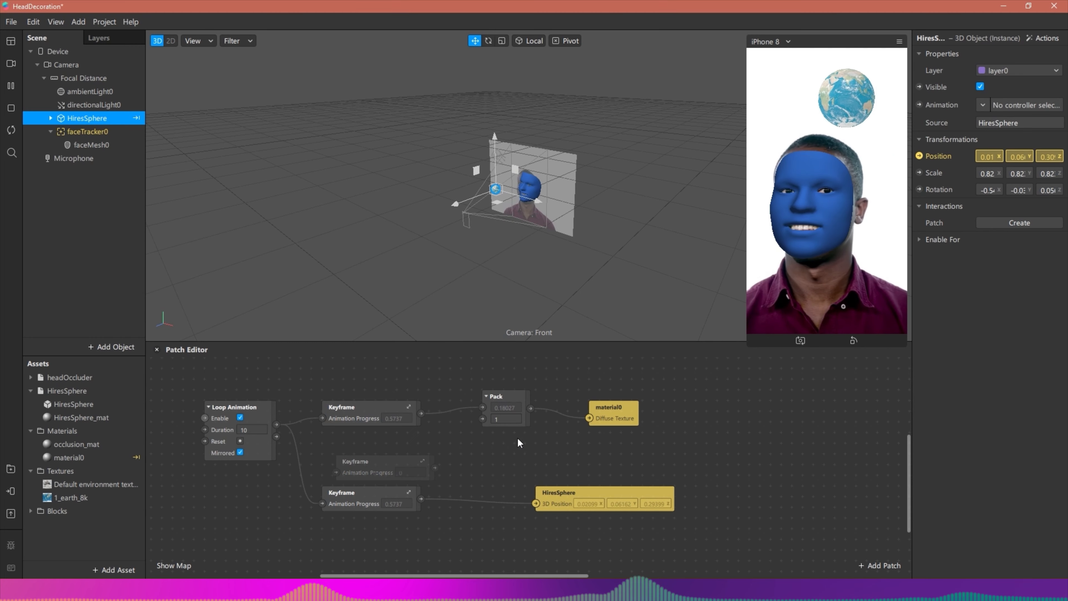
- Create a 3D Rotation patch for HiresSphere and connect the third Keyframe patch's output to it
left_click(921, 190)
left_click_drag(551, 481, 541, 454)
left_click_drag(434, 467, 525, 472)
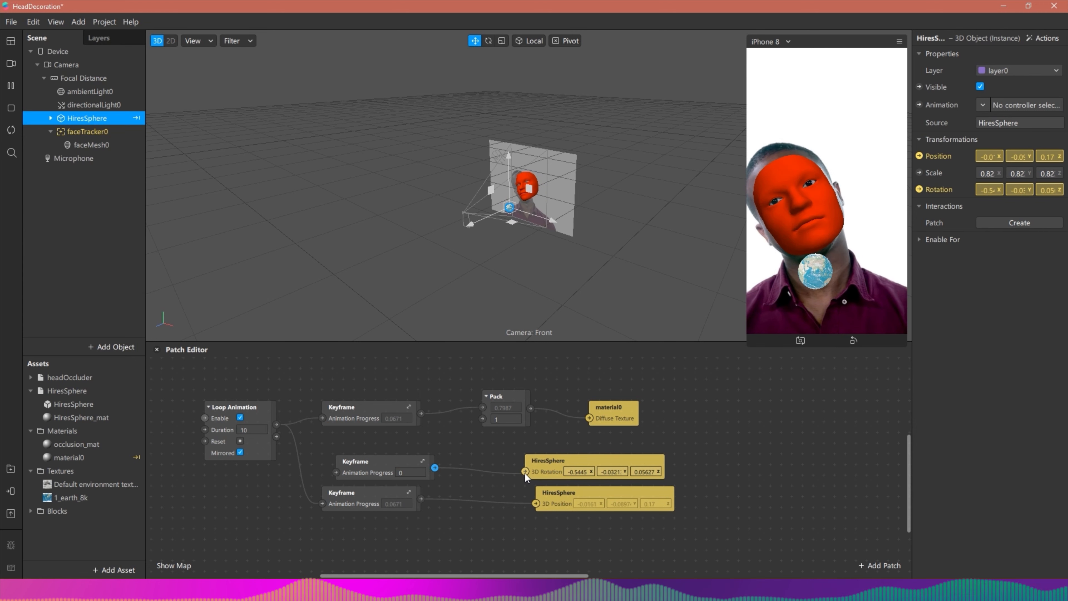
- Open the third Keyframe patch, extend its duration to 180 frames and set Y to 360 at frame 180
left_click(399, 456)
left_click(423, 458)
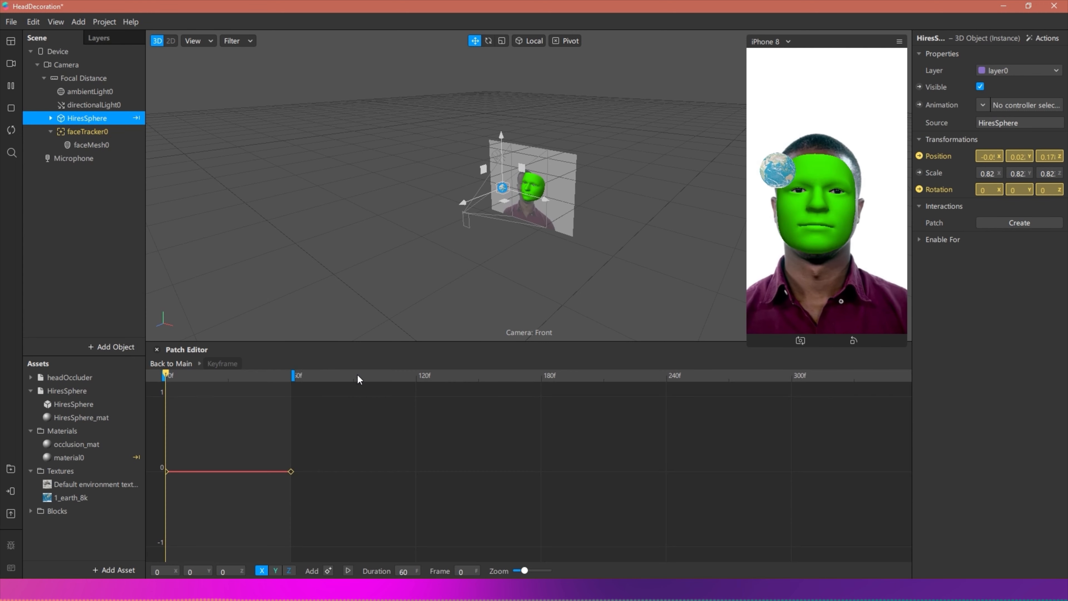
left_click(543, 375)
left_click(240, 572)
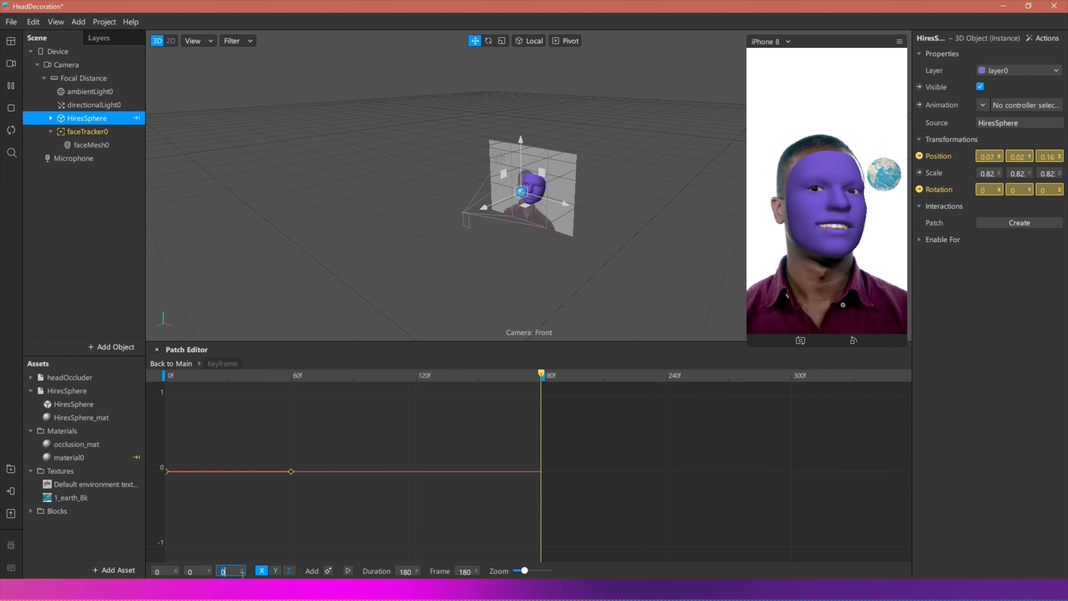
left_click(202, 571)
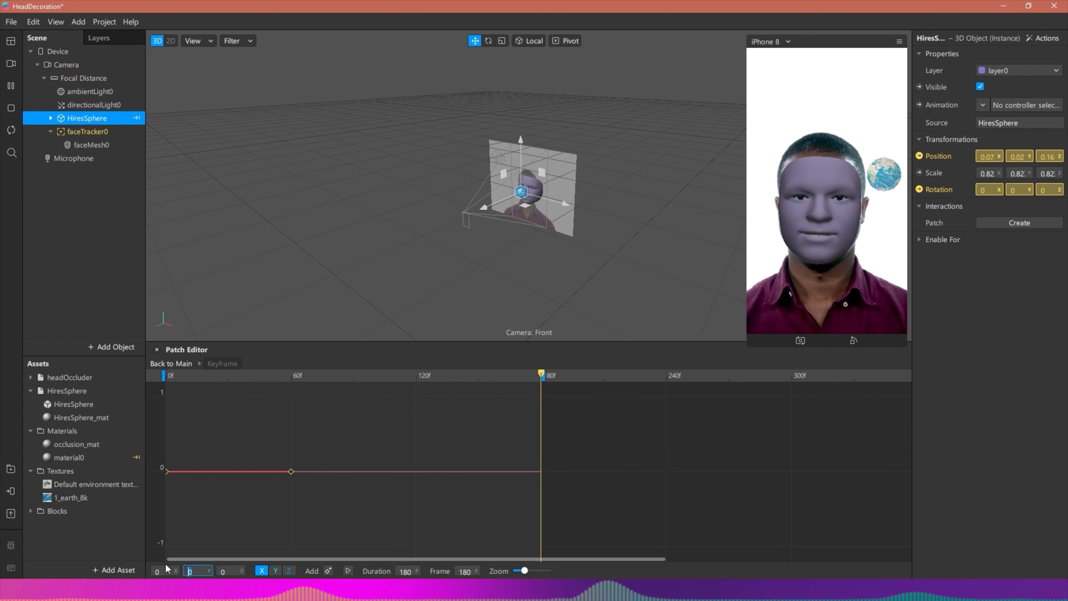
type("360")
key("Return")
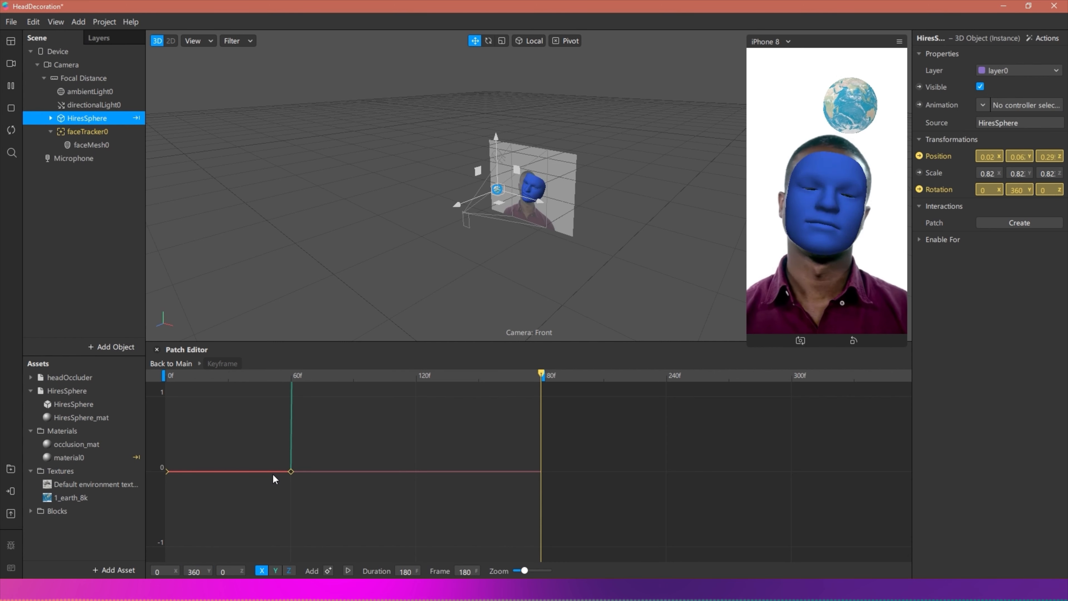
- Remove the Y rotation curve's frame 60 keyframe so it rises evenly from frame 0 to frame 180
scroll(396, 445, "down", 1)
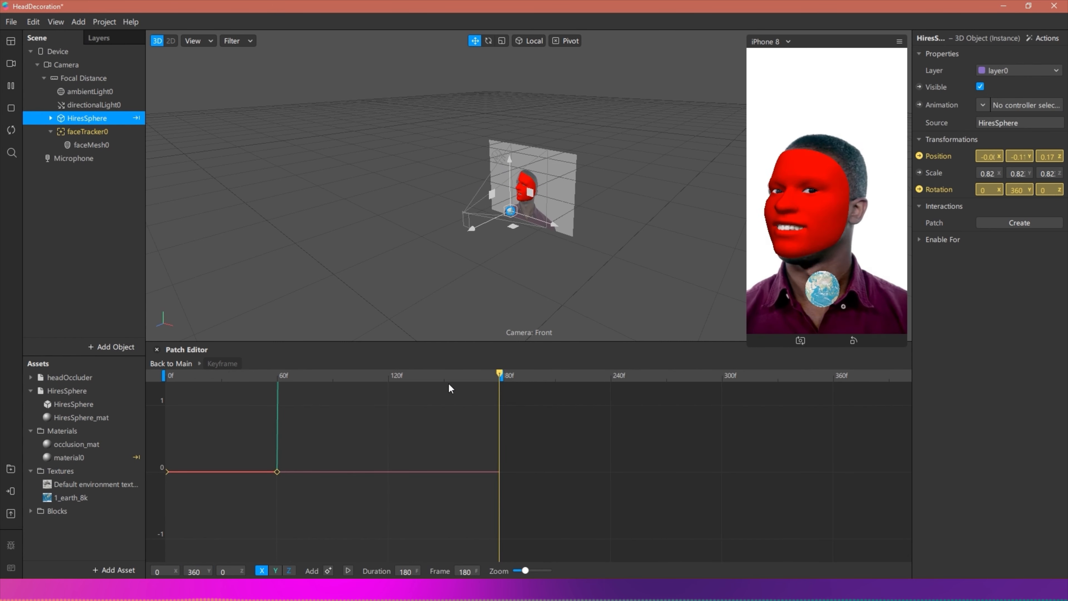
mouse_move(277, 471)
left_mouse_down()
mouse_move(218, 467)
mouse_move(278, 471)
left_mouse_up()
mouse_move(525, 570)
left_mouse_down()
mouse_move(543, 572)
mouse_move(525, 571)
left_mouse_up()
left_click(275, 570)
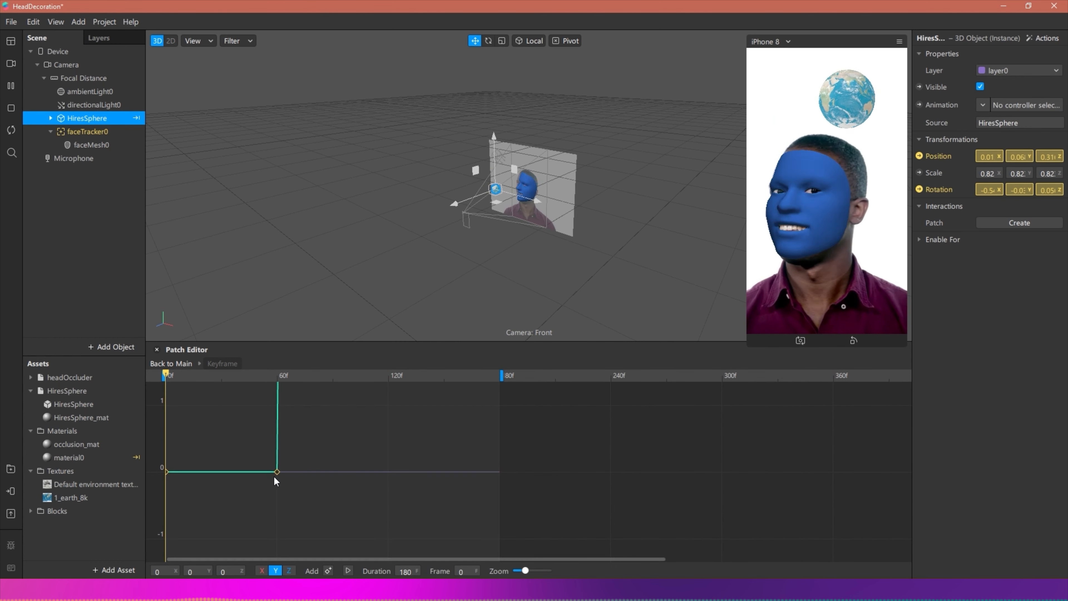
left_click_drag(167, 376, 271, 379)
- In the main patch graph, reconnect the third Keyframe patch to HiresSphere's 3D Rotation and drive its Animation Progress from Loop Animation
left_click(178, 363)
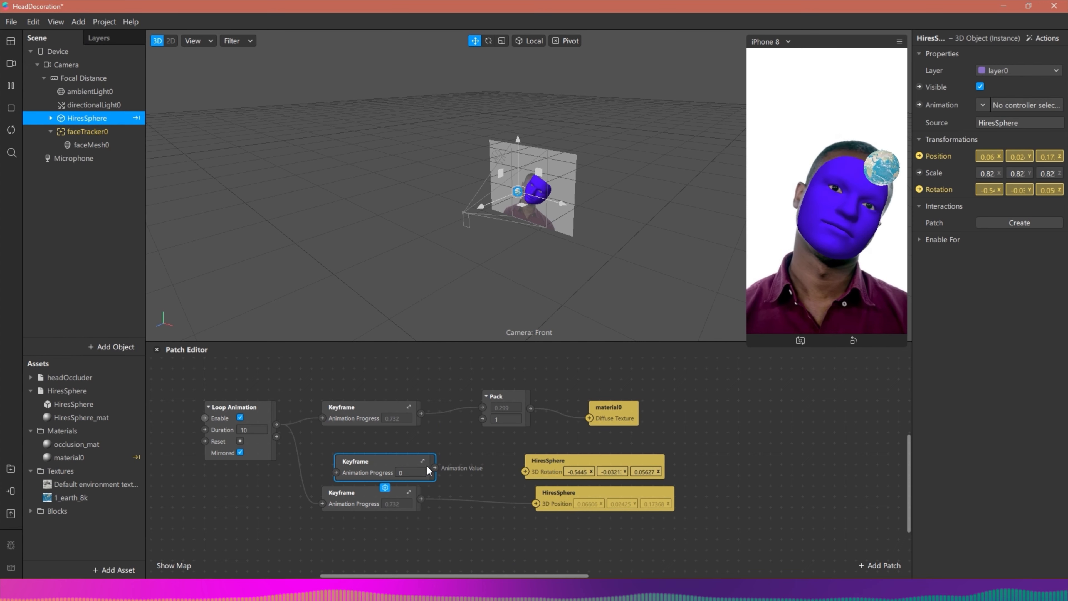
left_click_drag(490, 473, 525, 472)
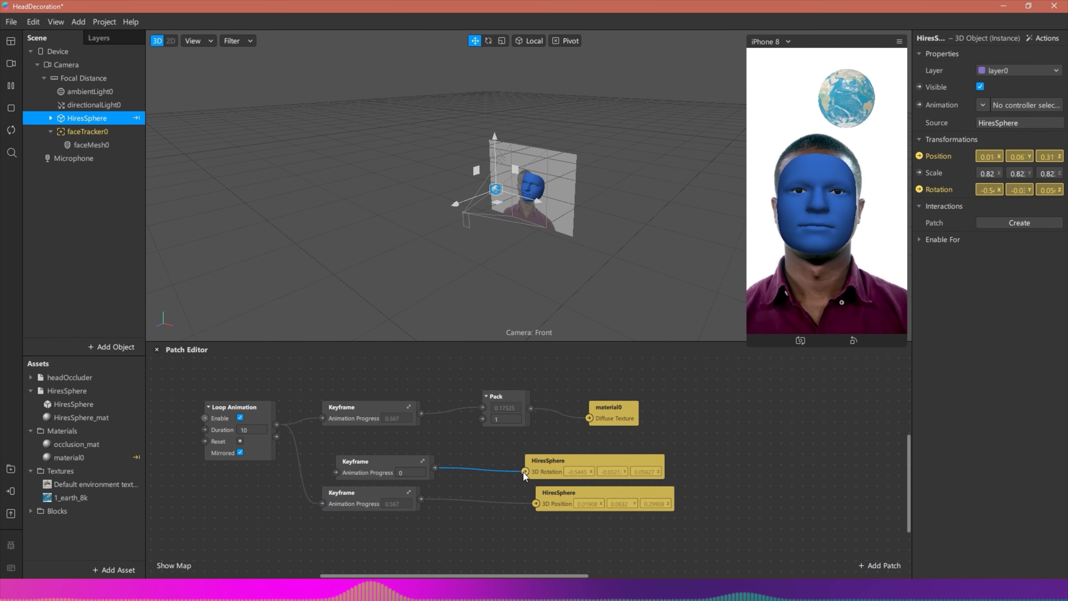
left_click_drag(276, 424, 333, 471)
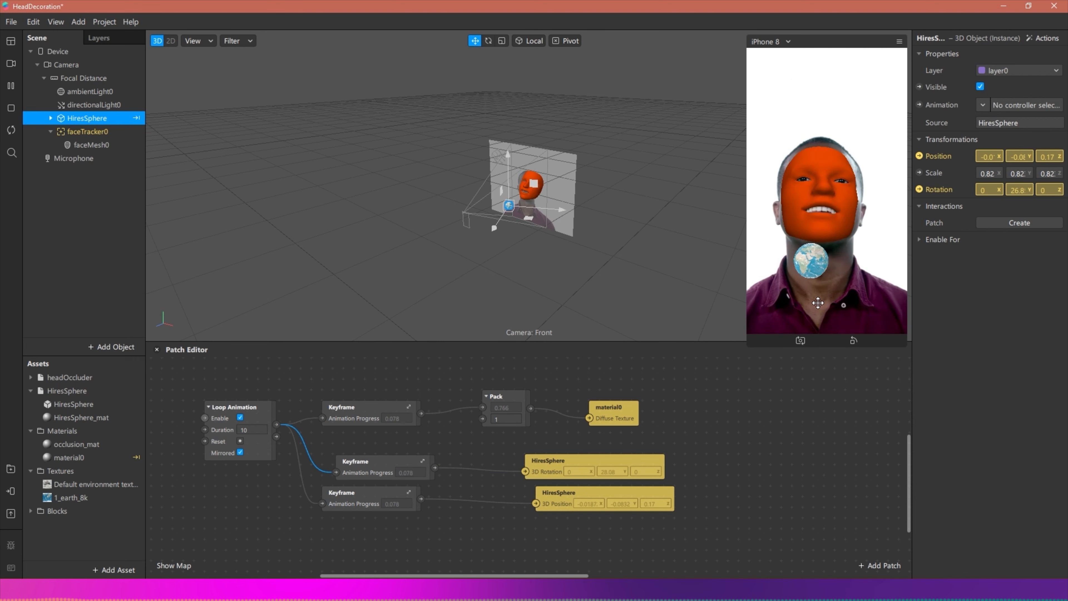
- Insert a Negate patch between the third Keyframe patch and HiresSphere's 3D Rotation to reverse the spin
left_click_drag(542, 462, 701, 441)
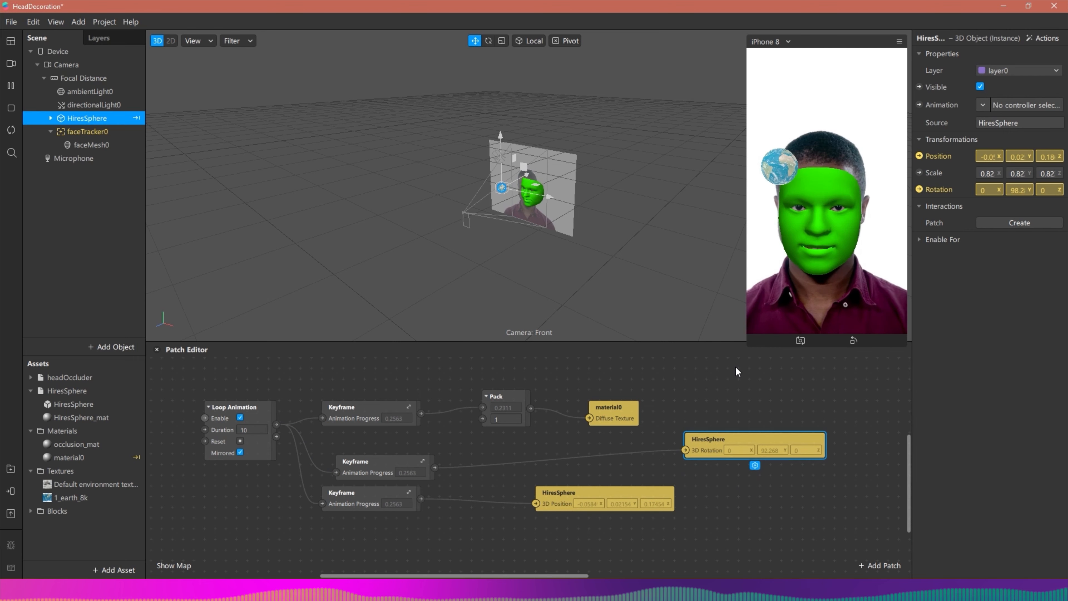
left_click_drag(434, 467, 507, 453)
type("neg")
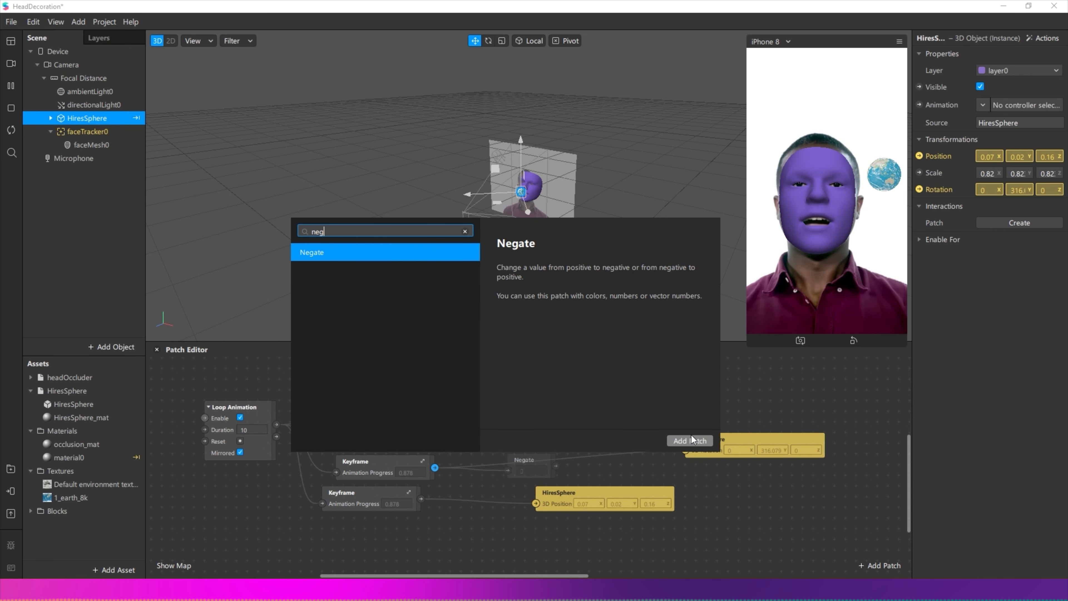
left_click(689, 441)
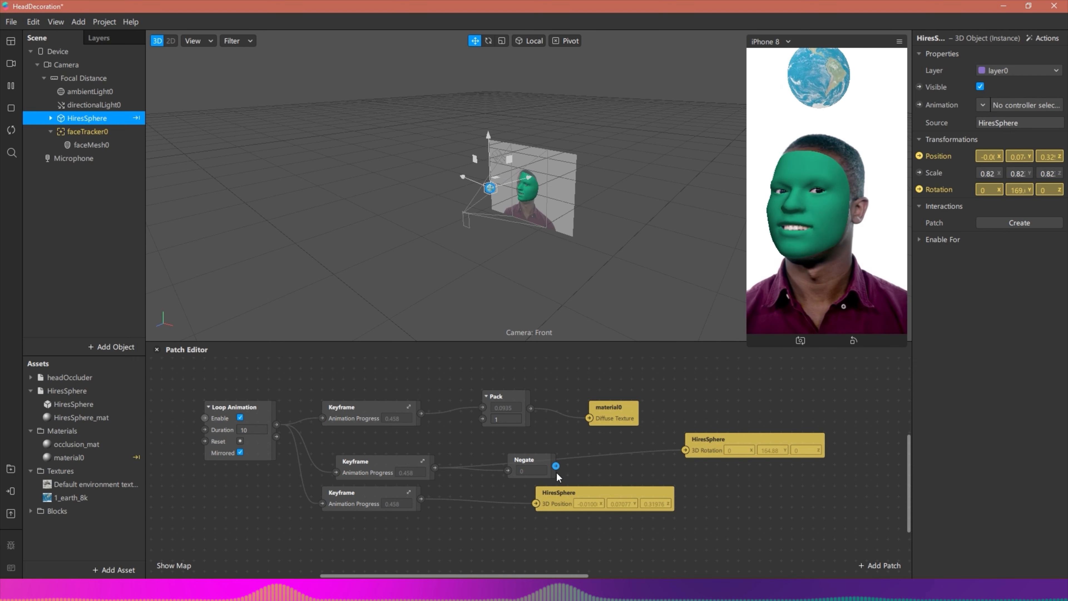
left_click_drag(556, 465, 687, 449)
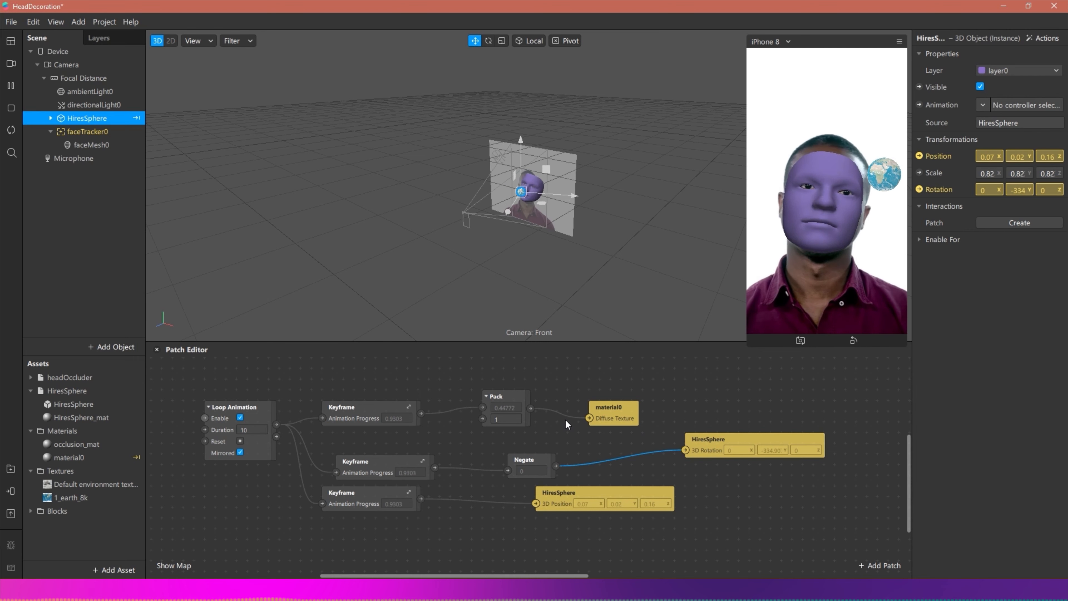
left_click(720, 482)
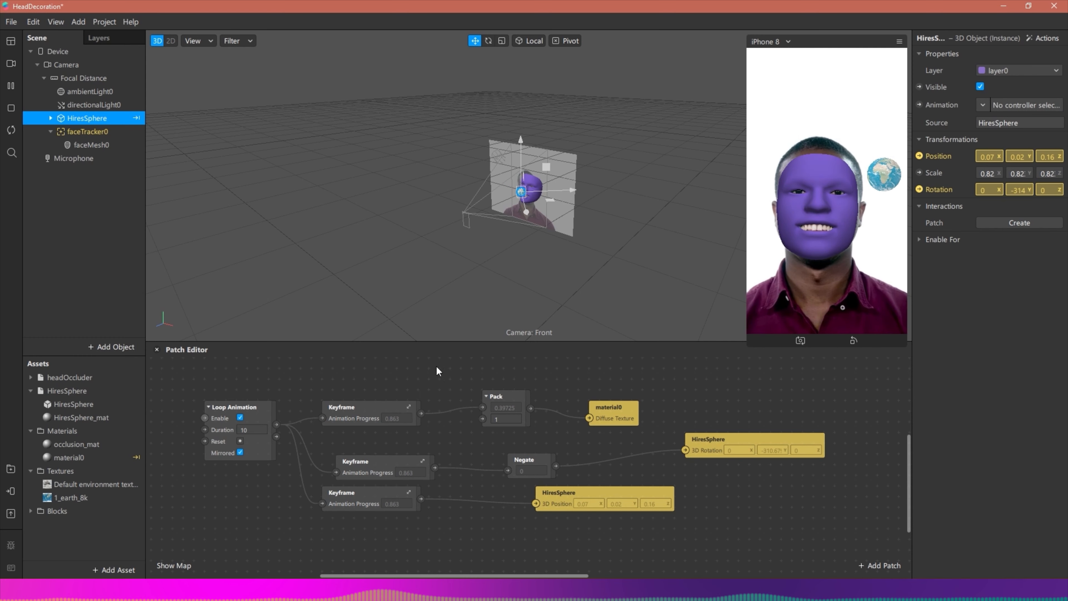
- Open the first Keyframe patch, scrub its color curves to frame 51 for review and return to the main graph
left_click(408, 406)
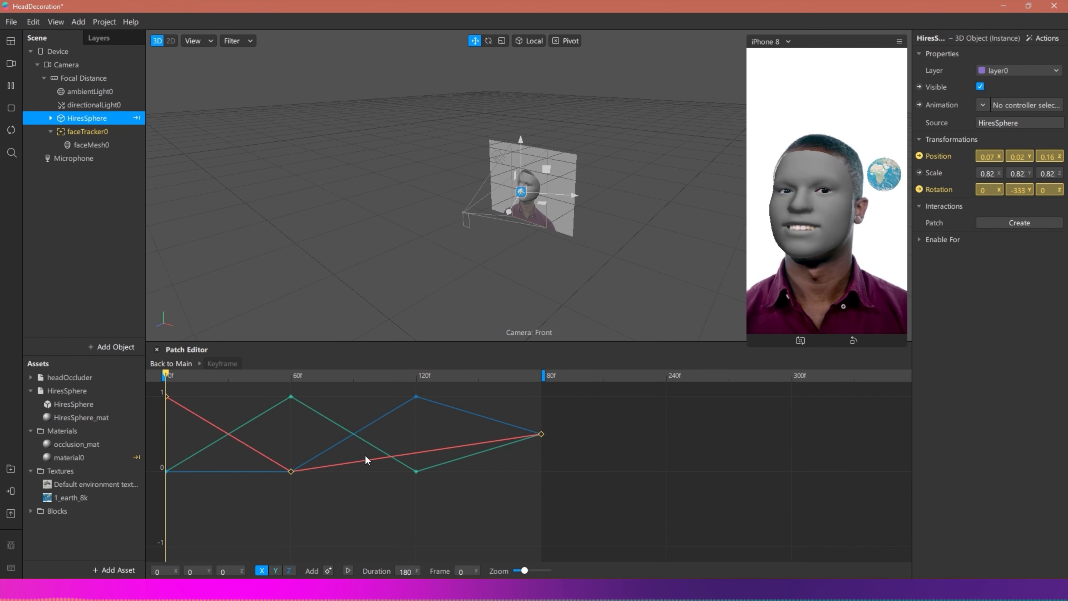
left_click_drag(270, 375, 272, 376)
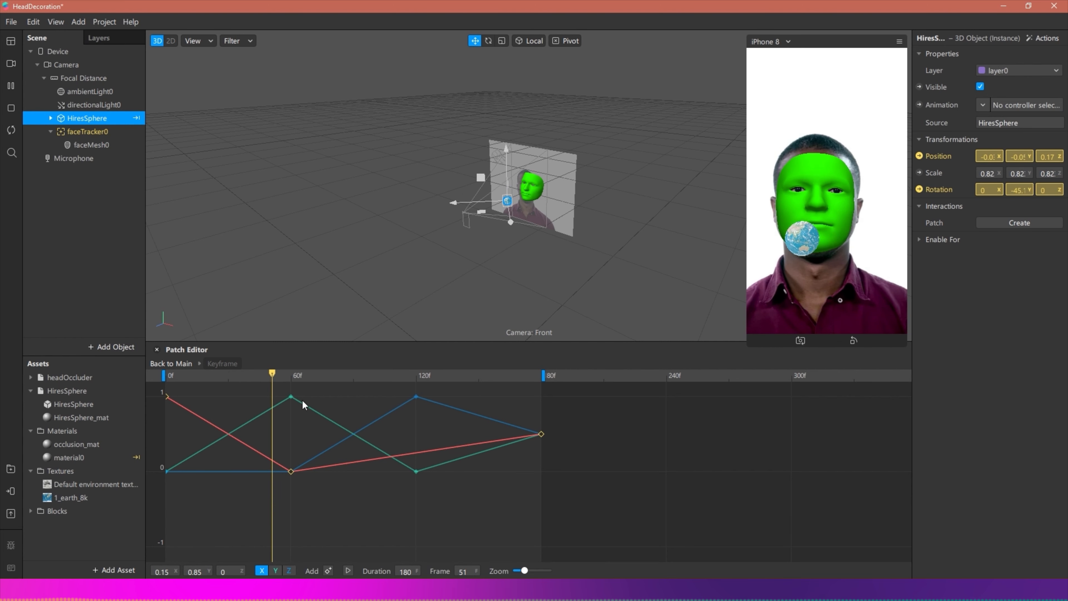
left_click(180, 364)
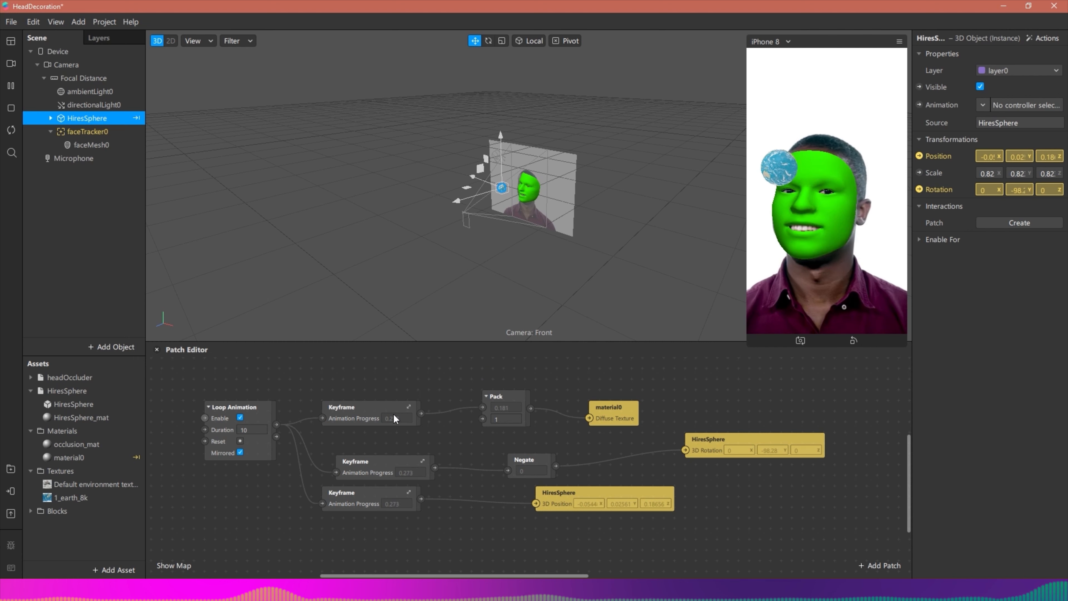
- Align the rotation Keyframe patch with the Keyframe patches above and below it, and select the Pack patch to view its type
left_click_drag(364, 462, 350, 449)
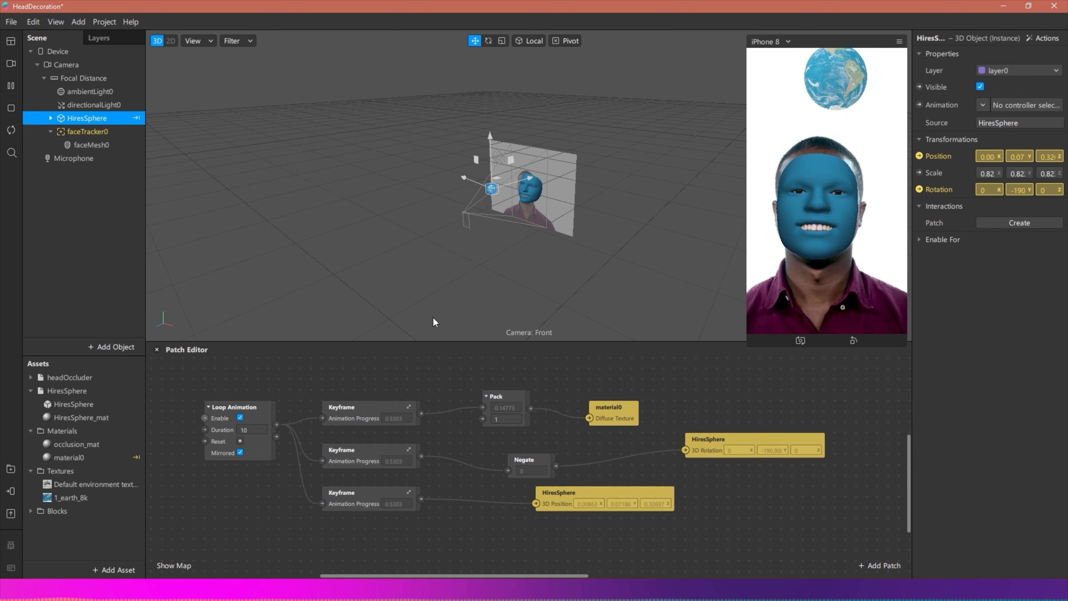
left_click(505, 394)
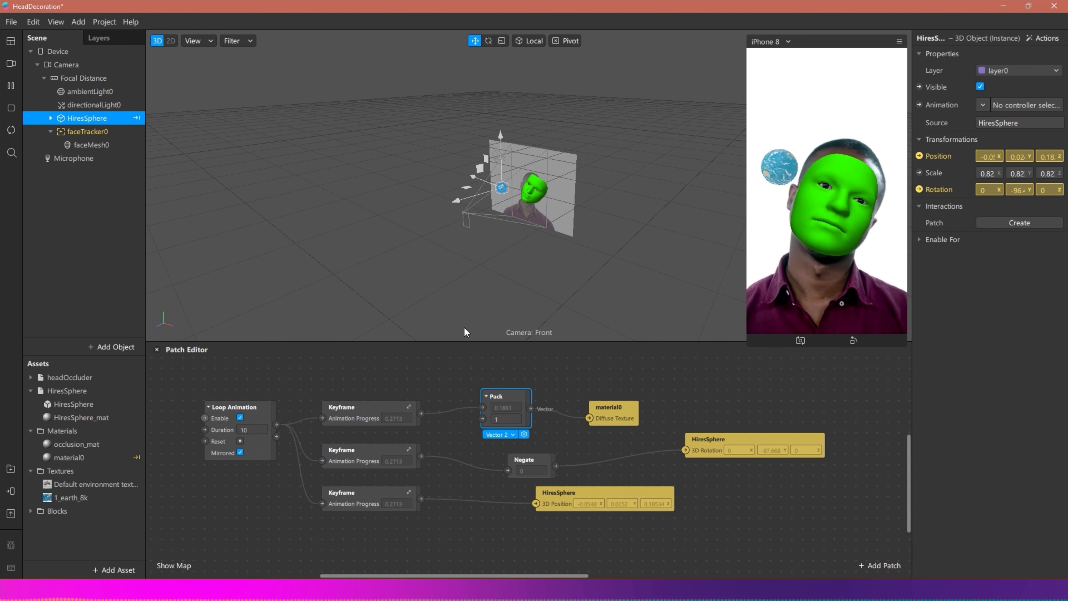
- Connect a new Unpack patch to the first Keyframe patch's output and place it above the Pack patch
left_click_drag(421, 413, 462, 364)
type("un")
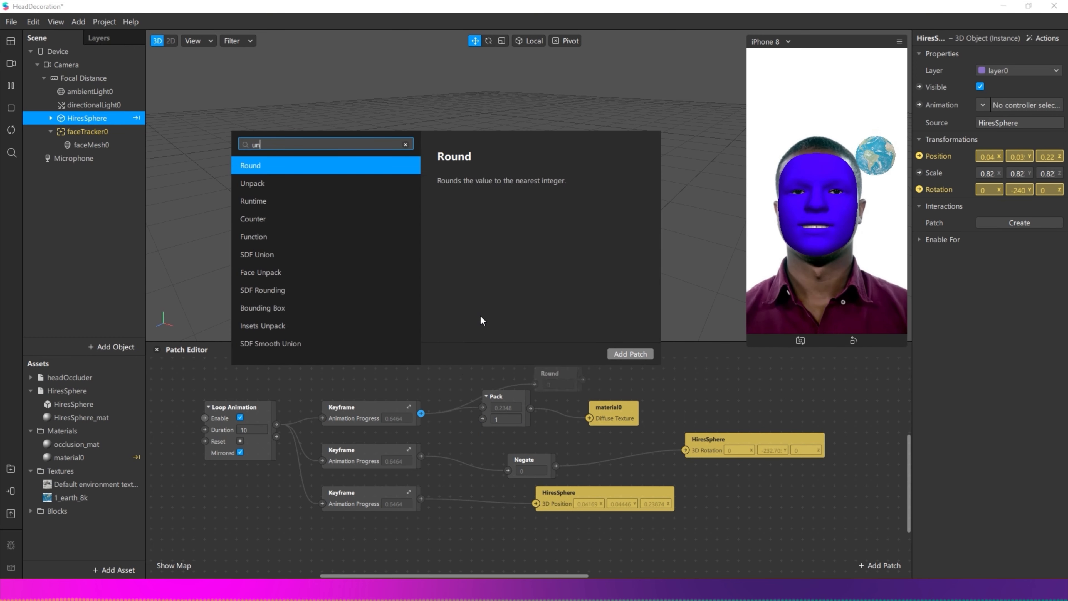
type("pack")
left_click(630, 354)
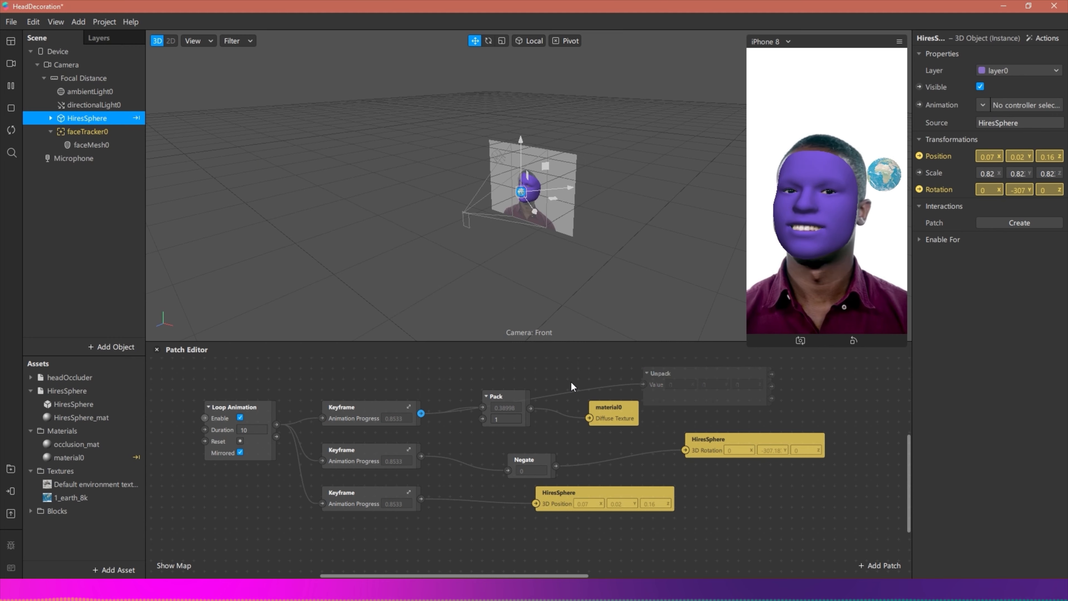
left_click_drag(485, 343, 477, 411)
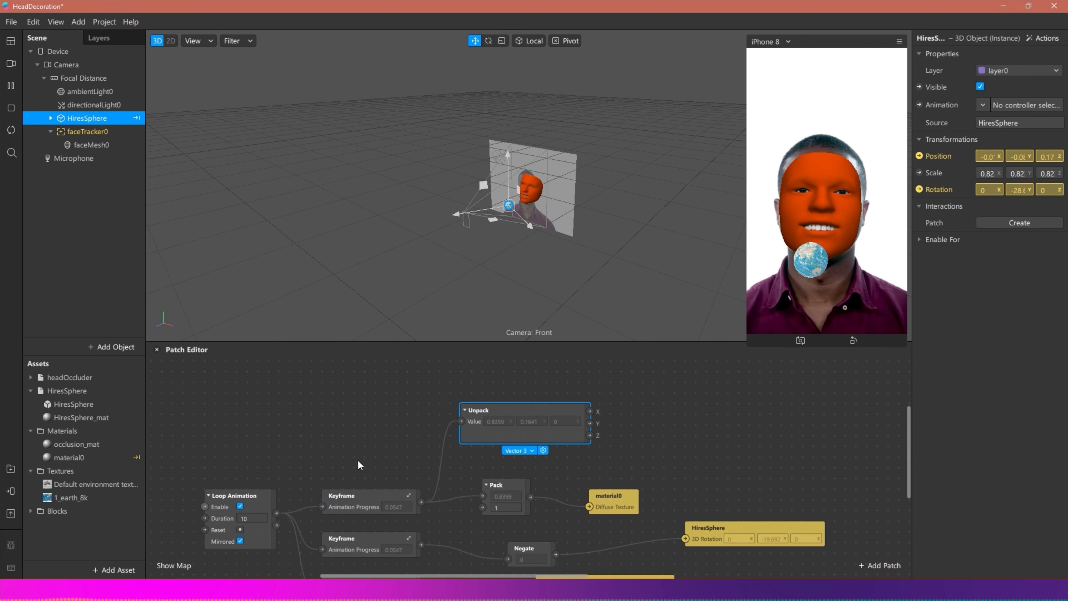
left_click(381, 389)
scroll(348, 486, "down", 1)
scroll(353, 483, "down", 3)
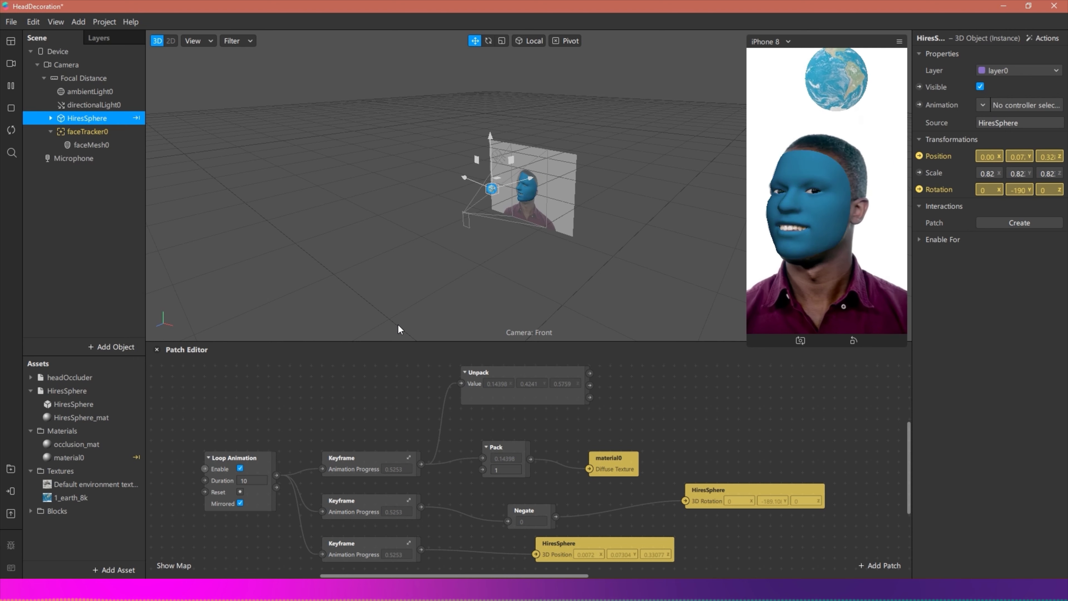
- Open the TREE KEYFRAMES project in its own window and maximize that window
left_click(11, 21)
mouse_move(50, 91)
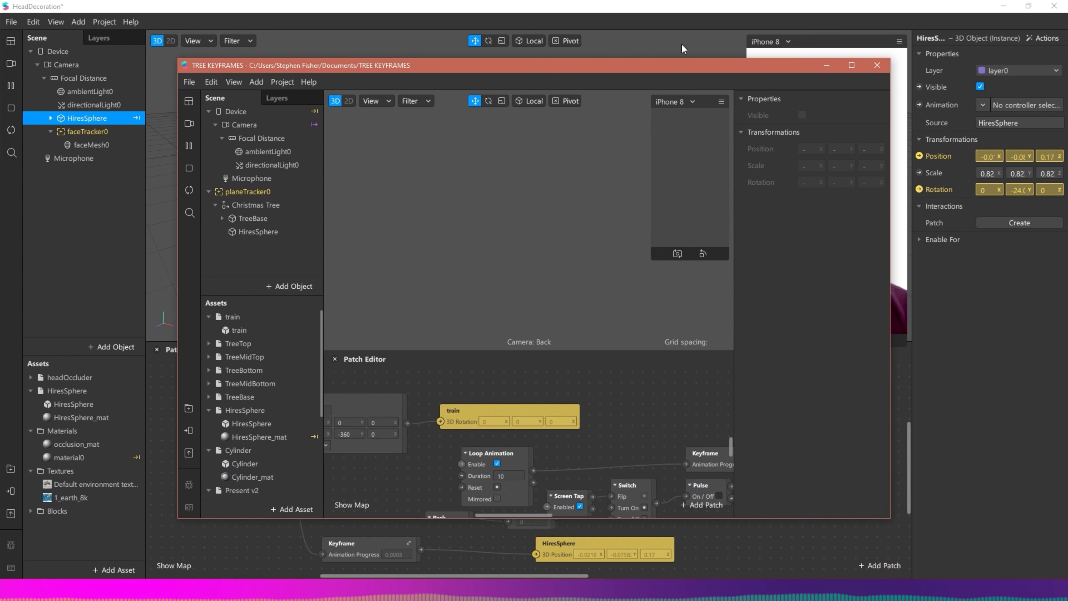
left_click(854, 65)
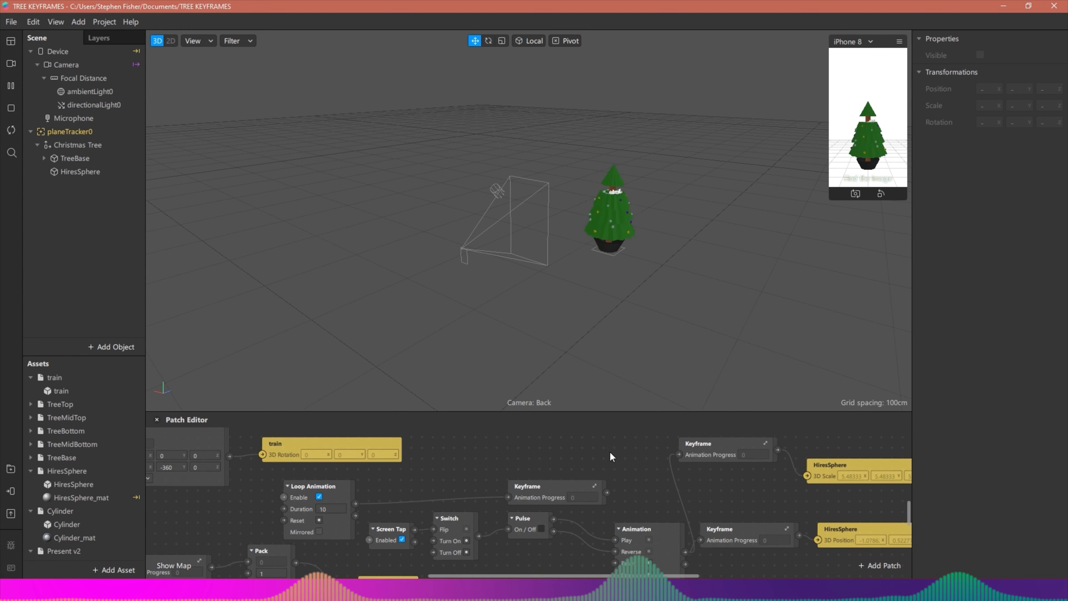
- Look through the Christmas tree project's Keyframe patches and enlarge the iPhone 8 preview to view the animated tree
scroll(614, 451, "down", 2)
scroll(732, 465, "down", 6)
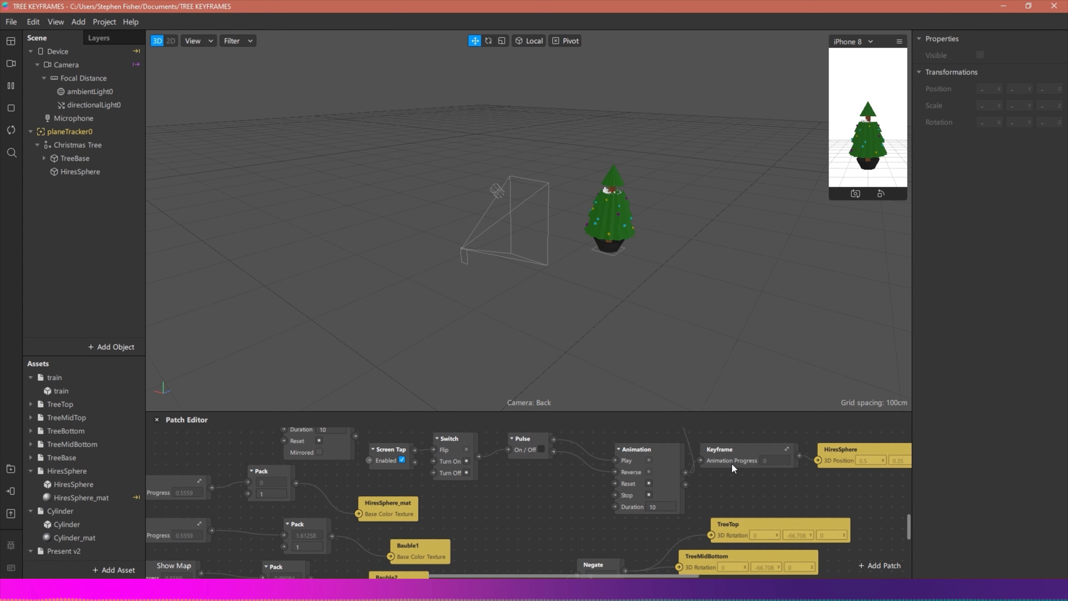
scroll(731, 462, "up", 5)
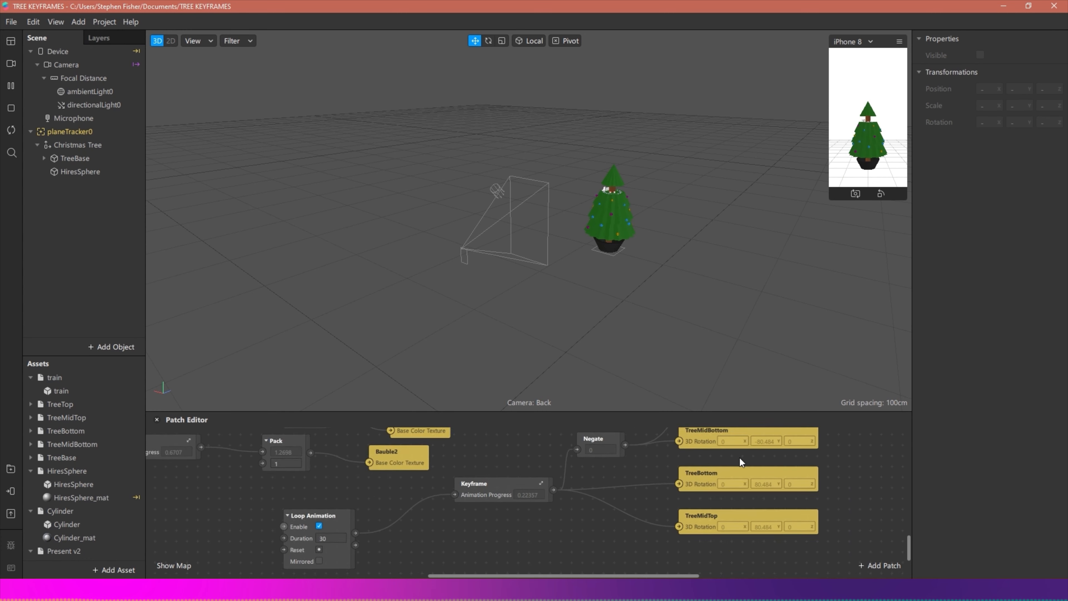
left_click_drag(835, 206, 835, 488)
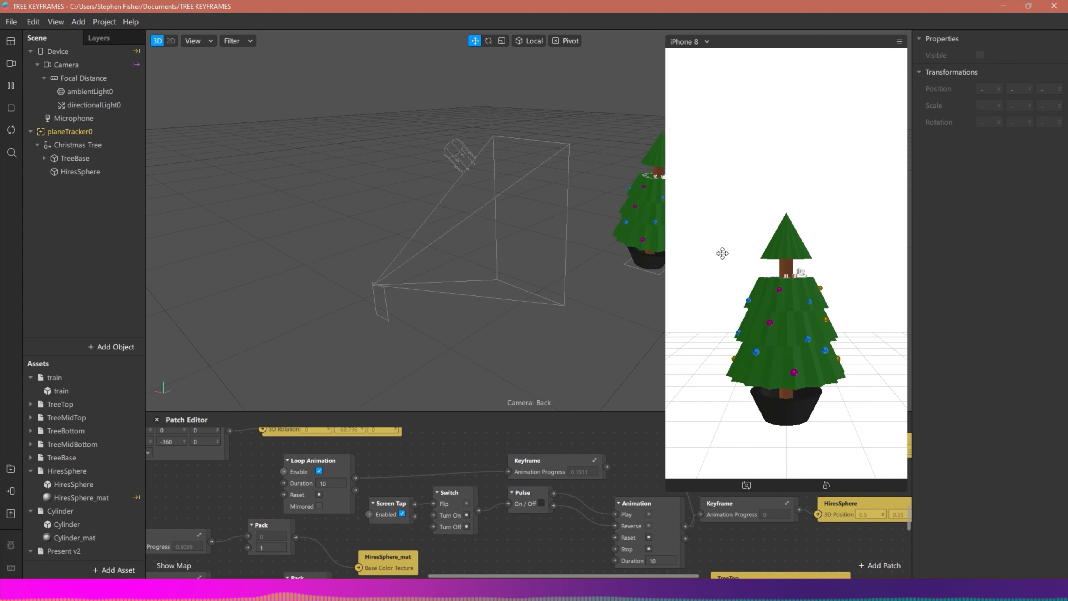